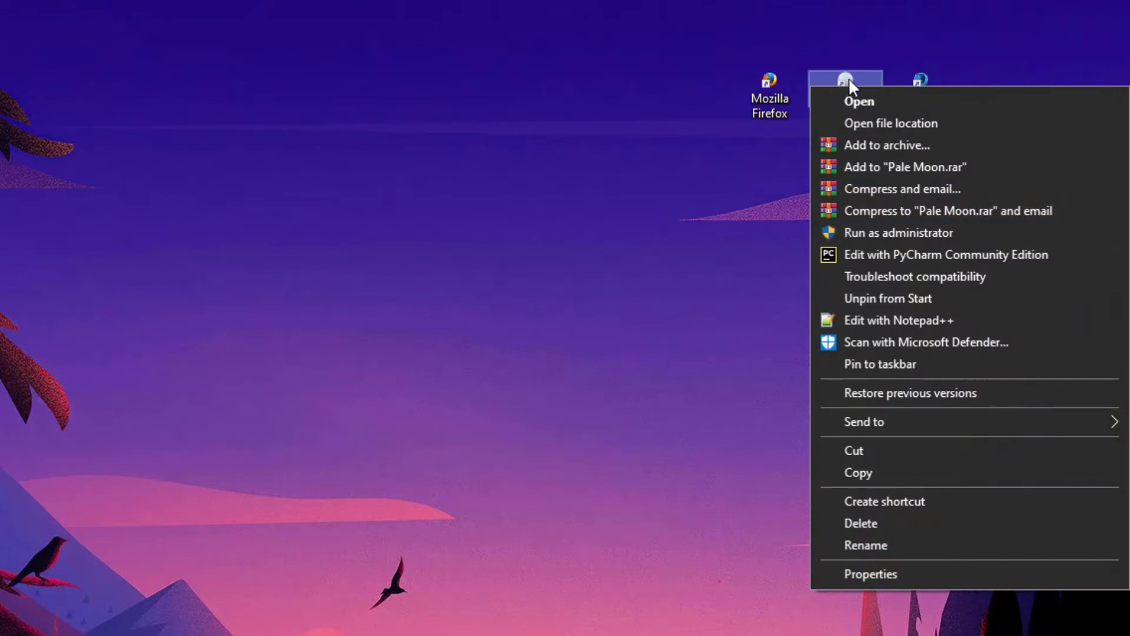
Open the Pale Moon shortcut's properties, examine the -p -no-remote options in its target, and close them.
{"action": "left_click", "coordinate": [895, 574]}
{"action": "left_click_drag", "start_coordinate": [952, 110], "coordinate": [821, 160]}
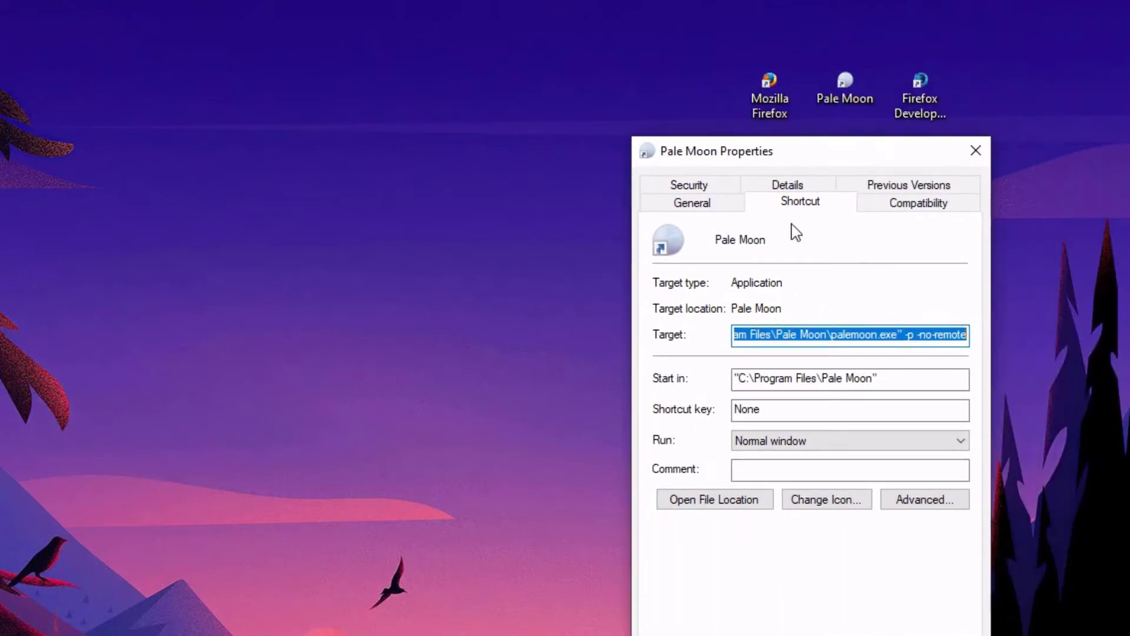
{"action": "left_click", "coordinate": [866, 335]}
{"action": "left_click_drag", "start_coordinate": [897, 337], "coordinate": [931, 340]}
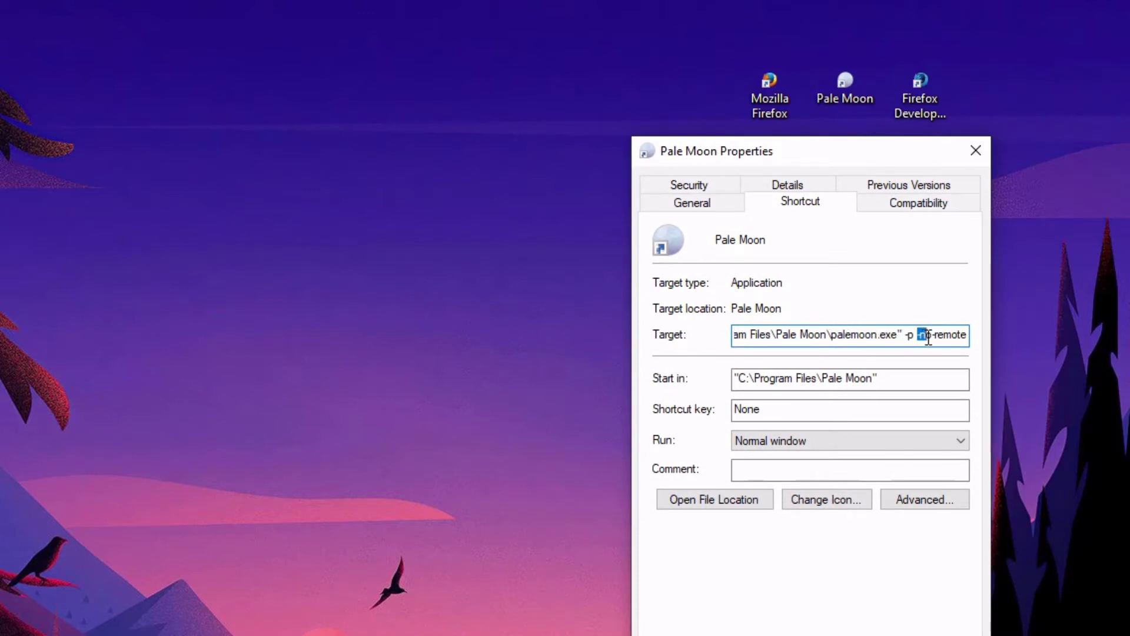
{"action": "left_click", "coordinate": [934, 337]}
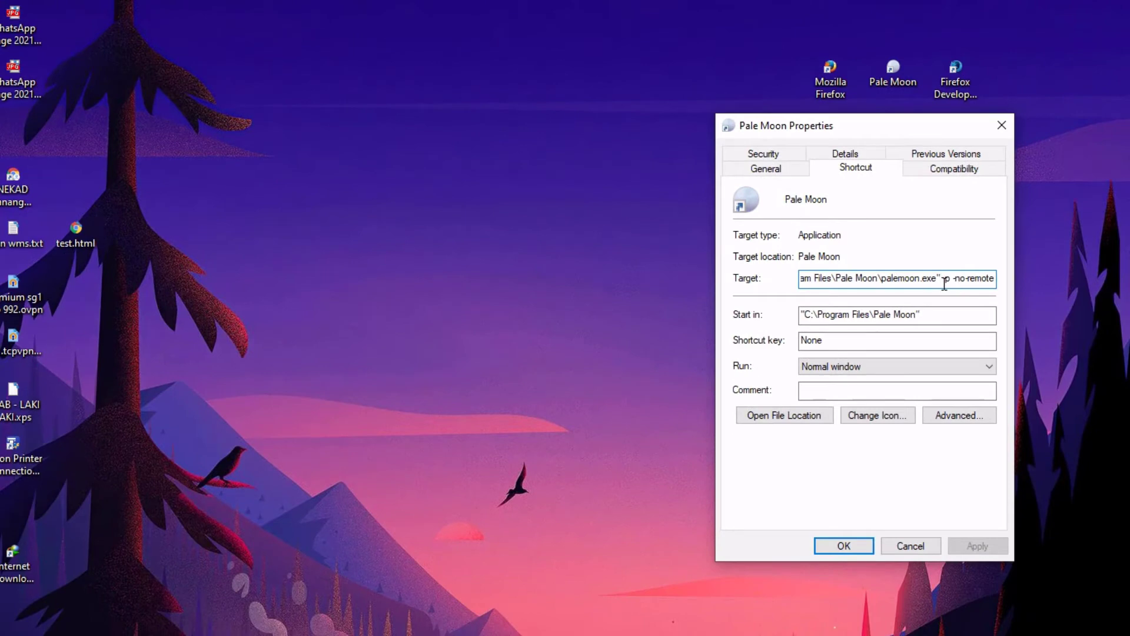
{"action": "left_click", "coordinate": [942, 283]}
{"action": "left_click", "coordinate": [1000, 126]}
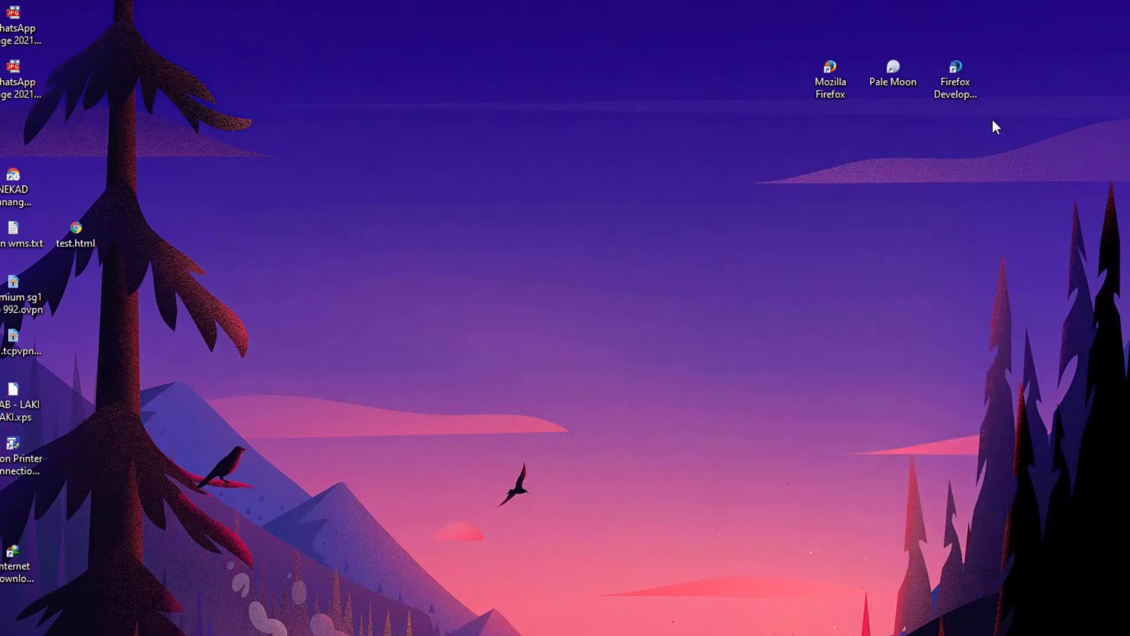
Append -p -no-remote to the Firefox Developer Edition shortcut's target and save the change with administrator permission.
{"action": "right_click", "coordinate": [966, 81]}
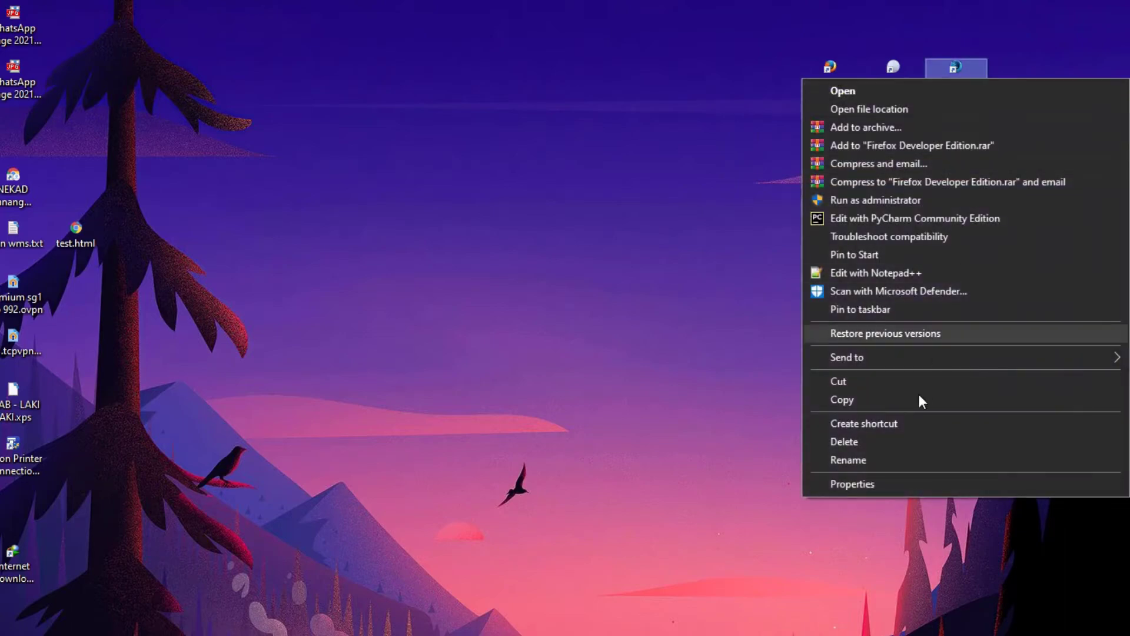
{"action": "left_click", "coordinate": [854, 482]}
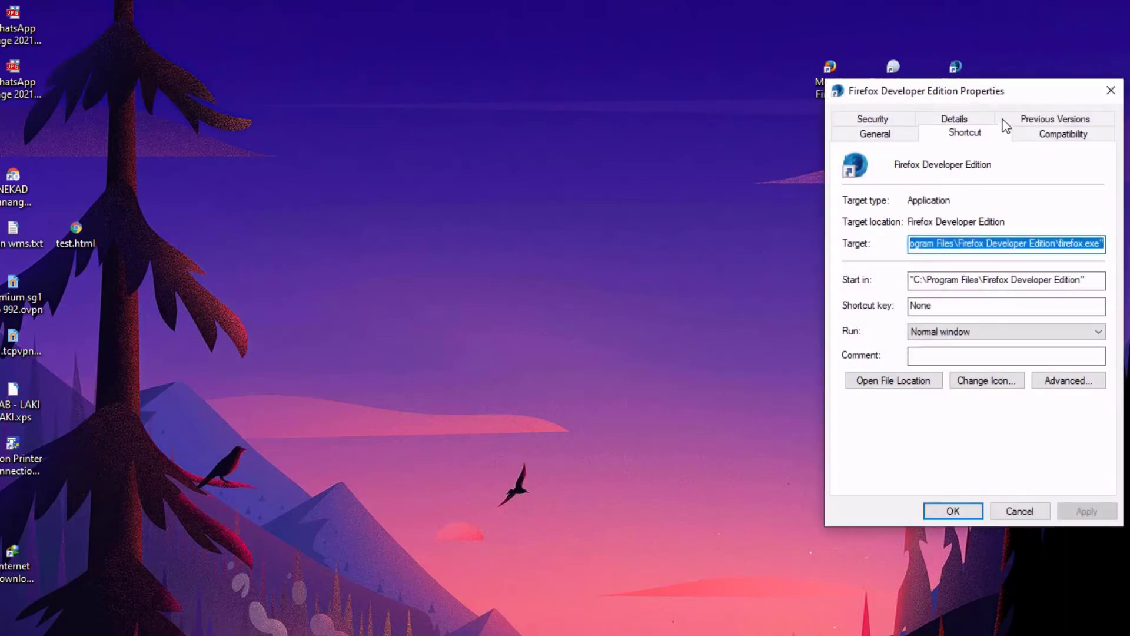
{"action": "left_click_drag", "start_coordinate": [982, 87], "coordinate": [695, 150]}
{"action": "left_click_drag", "start_coordinate": [842, 290], "coordinate": [886, 295]}
{"action": "key", "text": "End"}
{"action": "type", "text": "-p"}
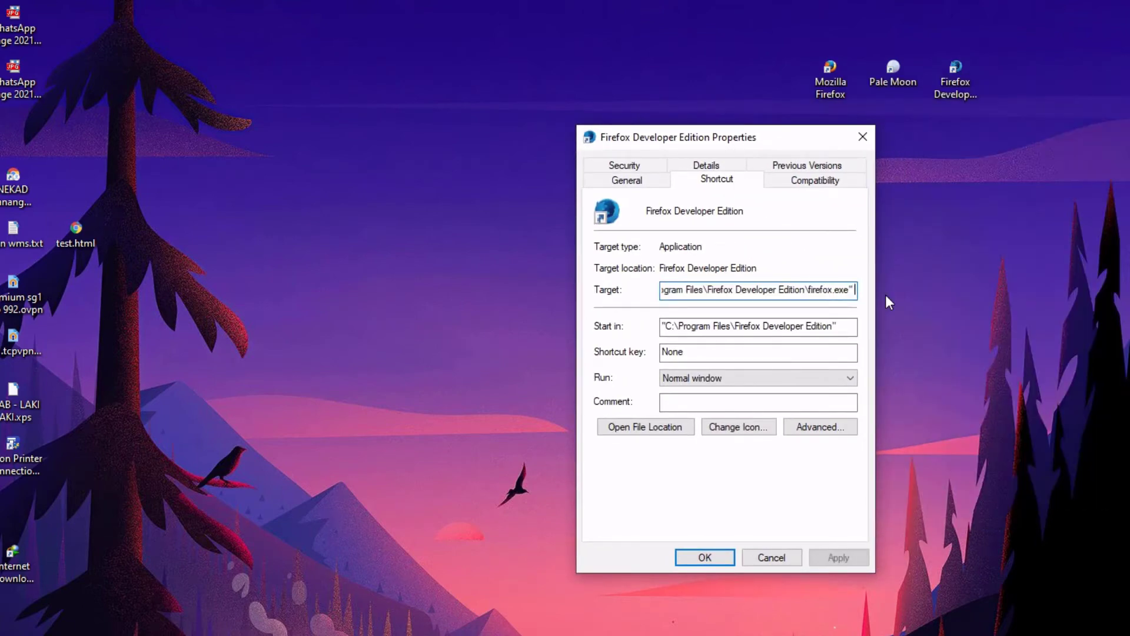
{"action": "type", "text": " -no"}
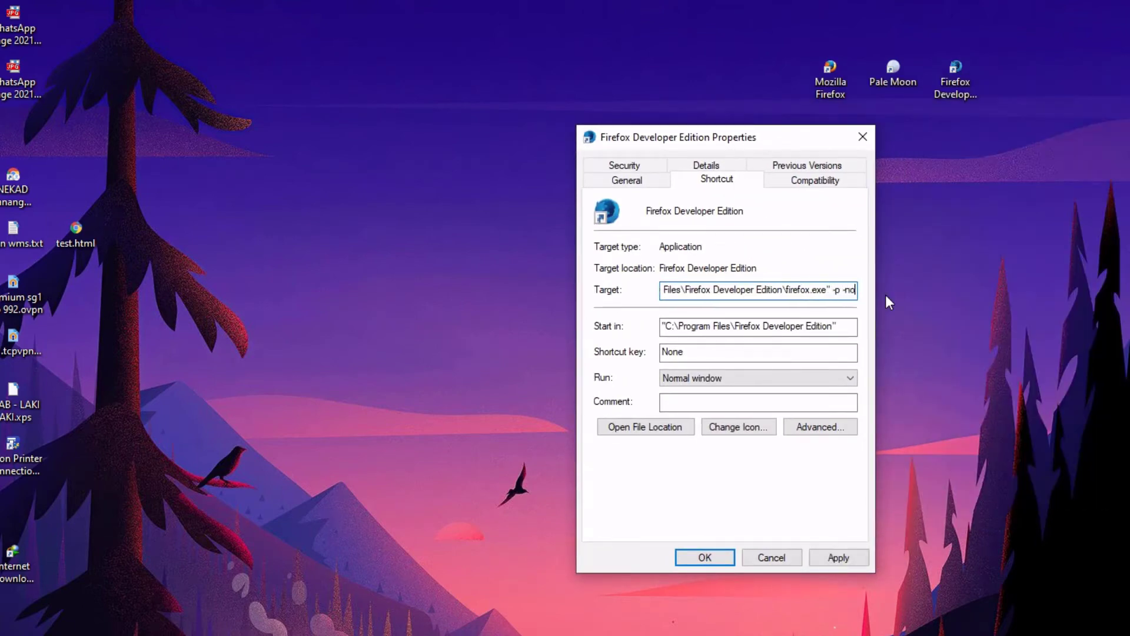
{"action": "type", "text": "-remote"}
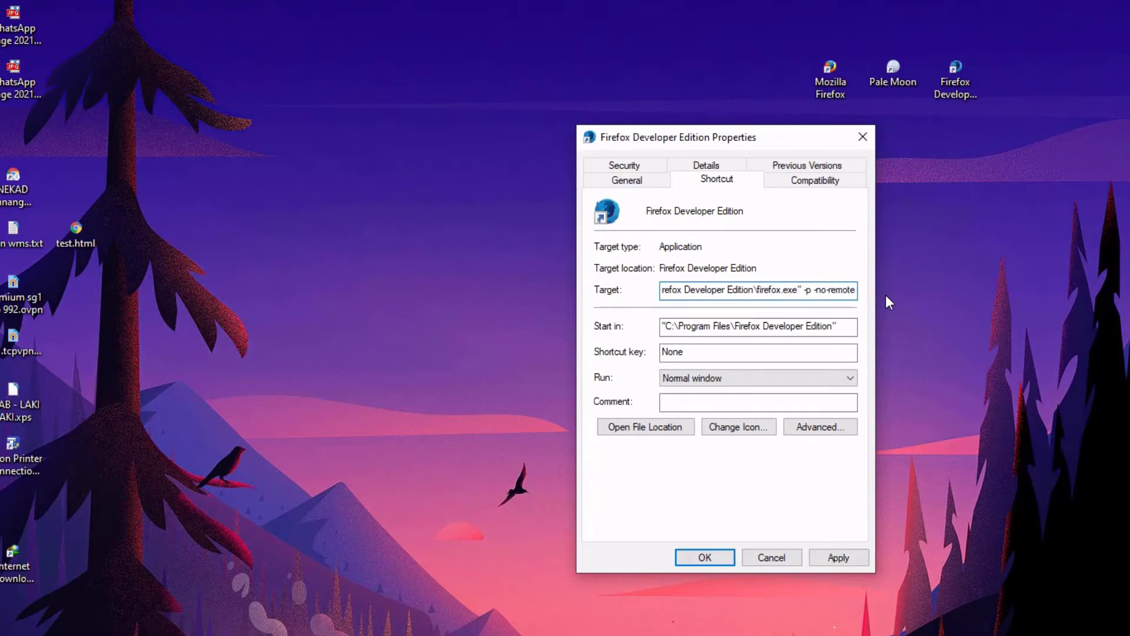
{"action": "left_click", "coordinate": [832, 558]}
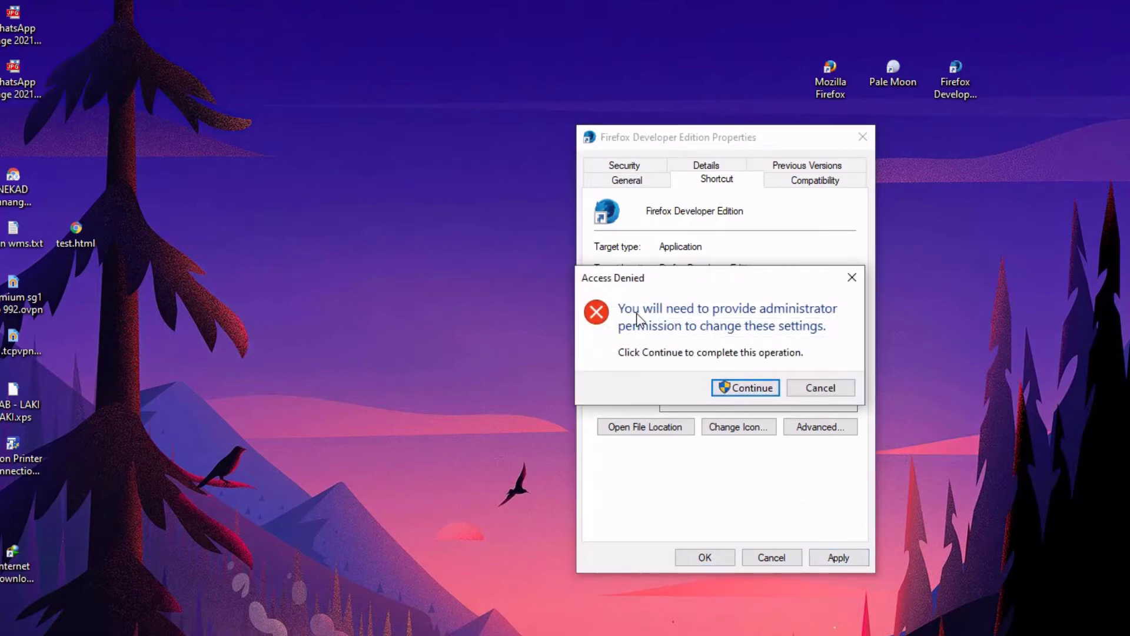
{"action": "left_click", "coordinate": [754, 390]}
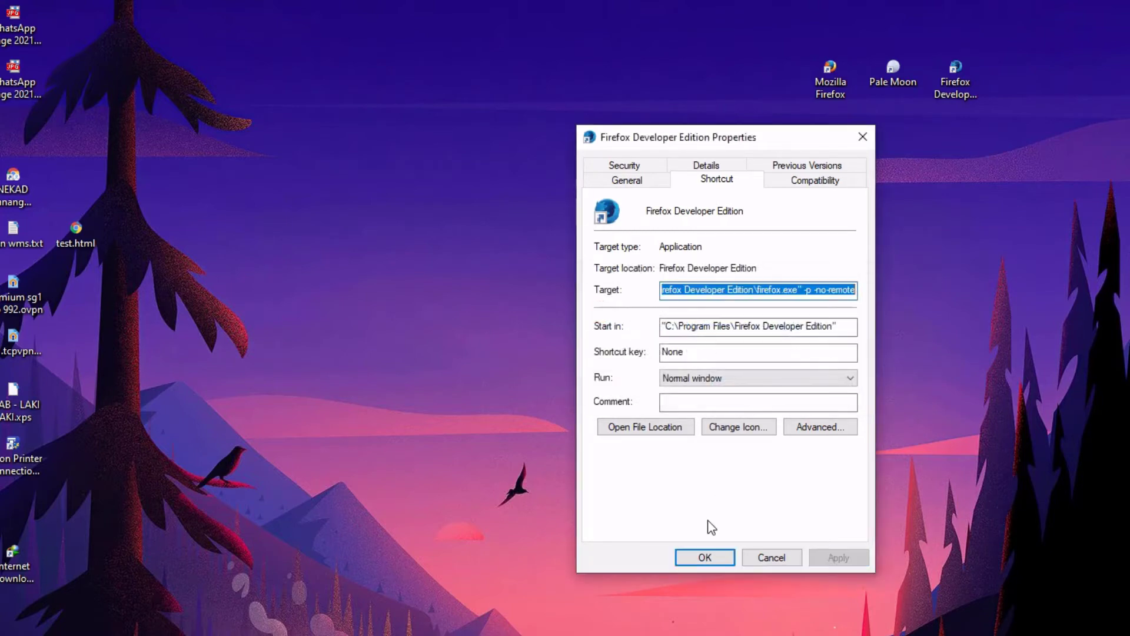
{"action": "left_click", "coordinate": [710, 558]}
Launch Firefox Developer Edition from the desktop and begin creating a new profile, browsing to Local Disk (C:) for its folder.
{"action": "double_click", "coordinate": [955, 77]}
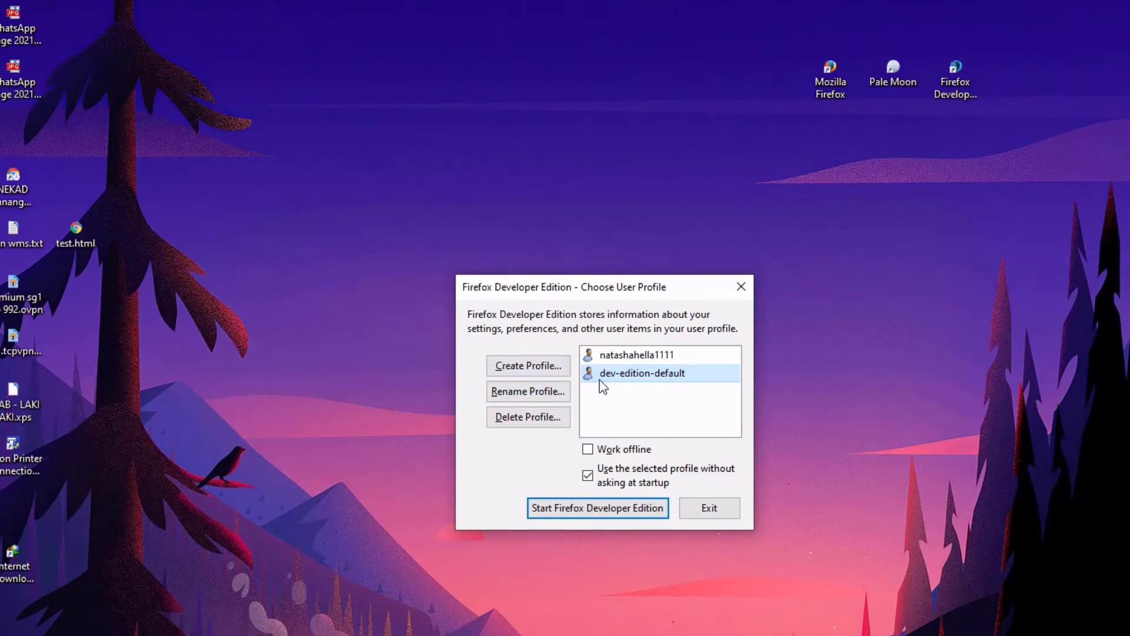
{"action": "left_click", "coordinate": [518, 366]}
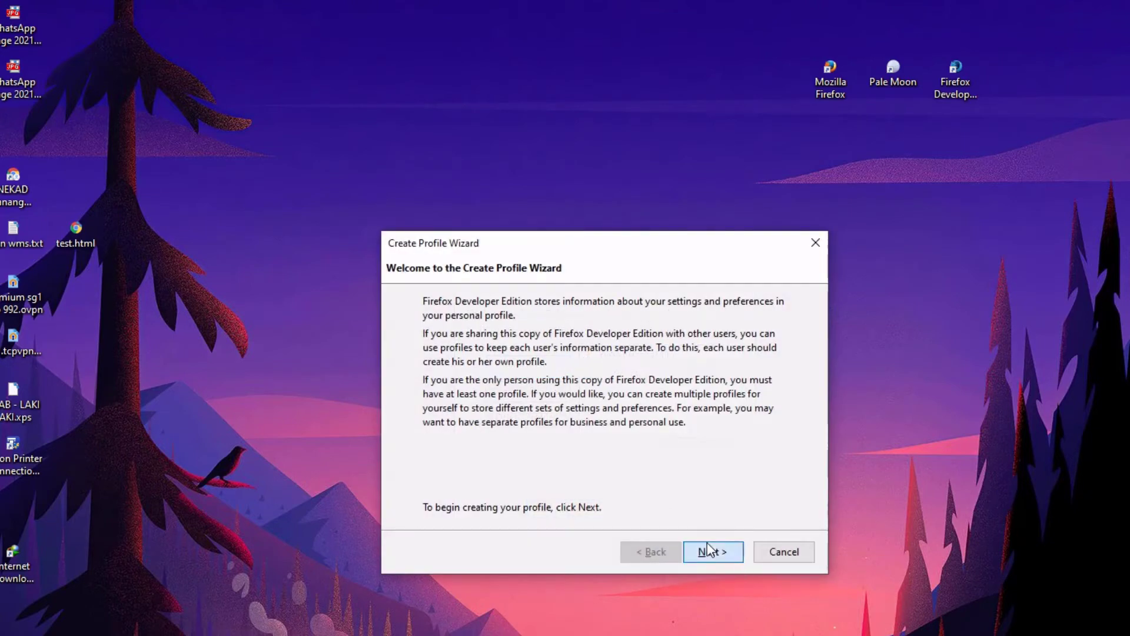
{"action": "left_click", "coordinate": [712, 549]}
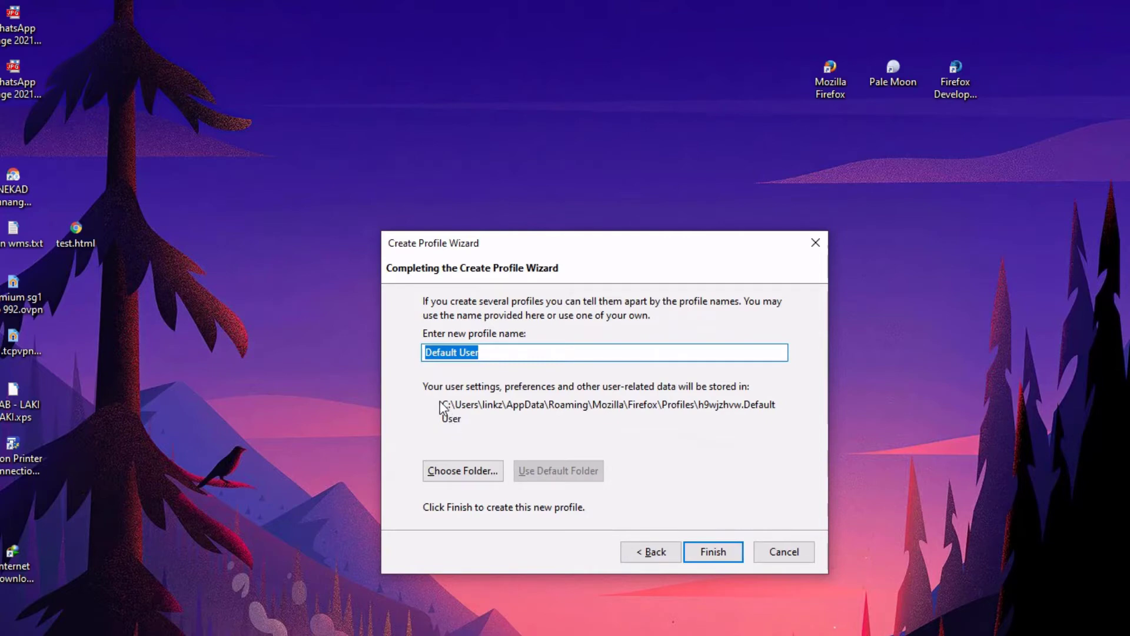
{"action": "left_click", "coordinate": [452, 476]}
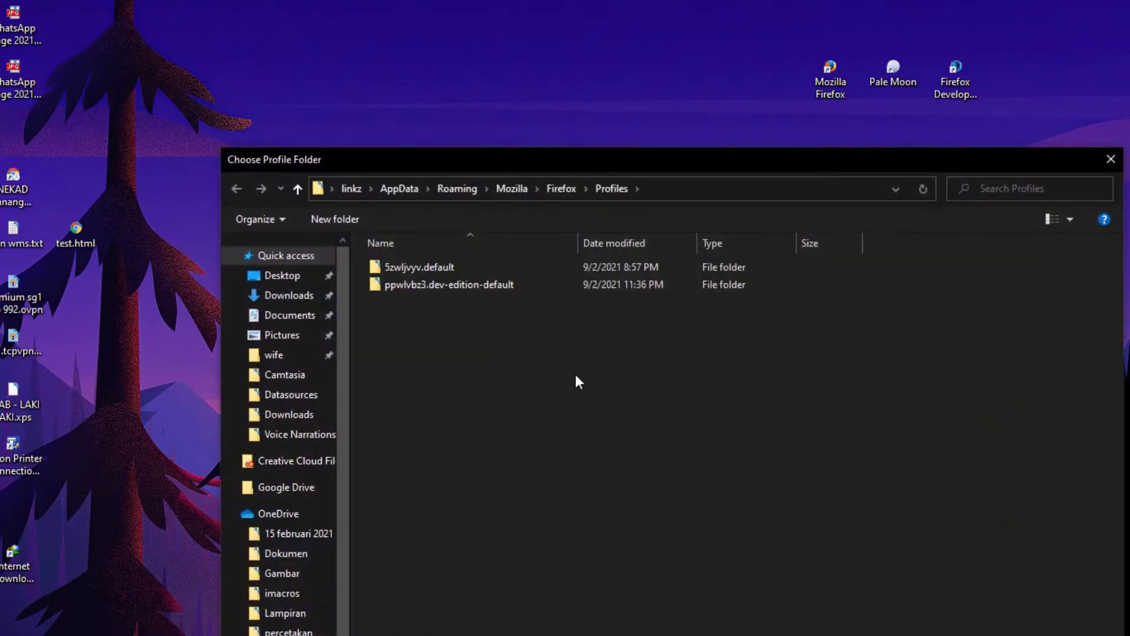
{"action": "left_click", "coordinate": [665, 187]}
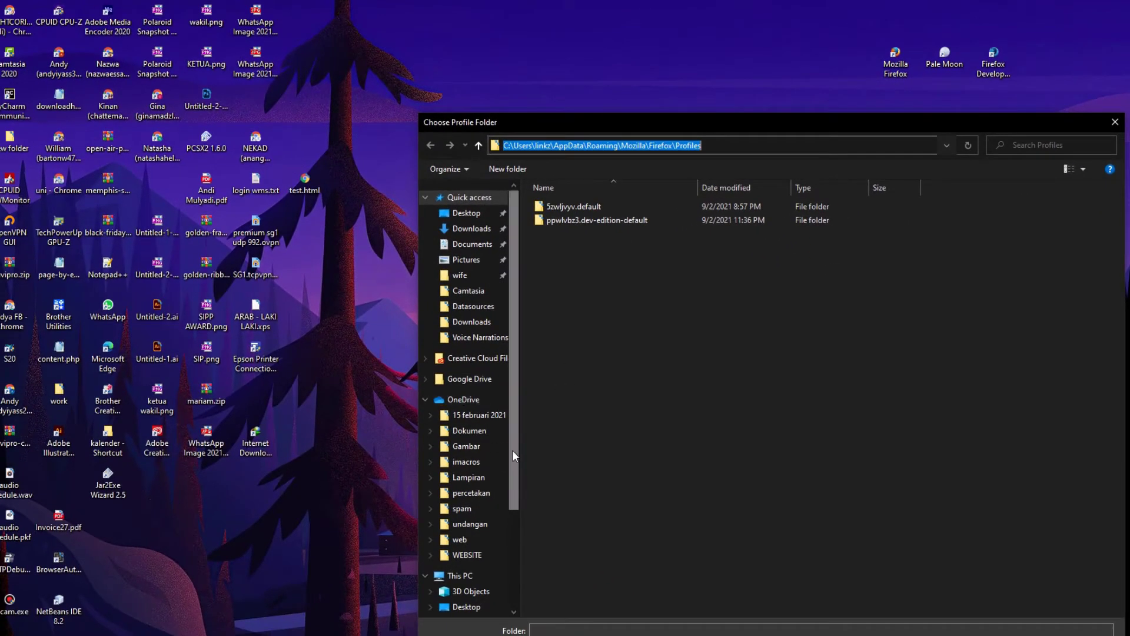
{"action": "left_click_drag", "start_coordinate": [512, 450], "coordinate": [515, 531]}
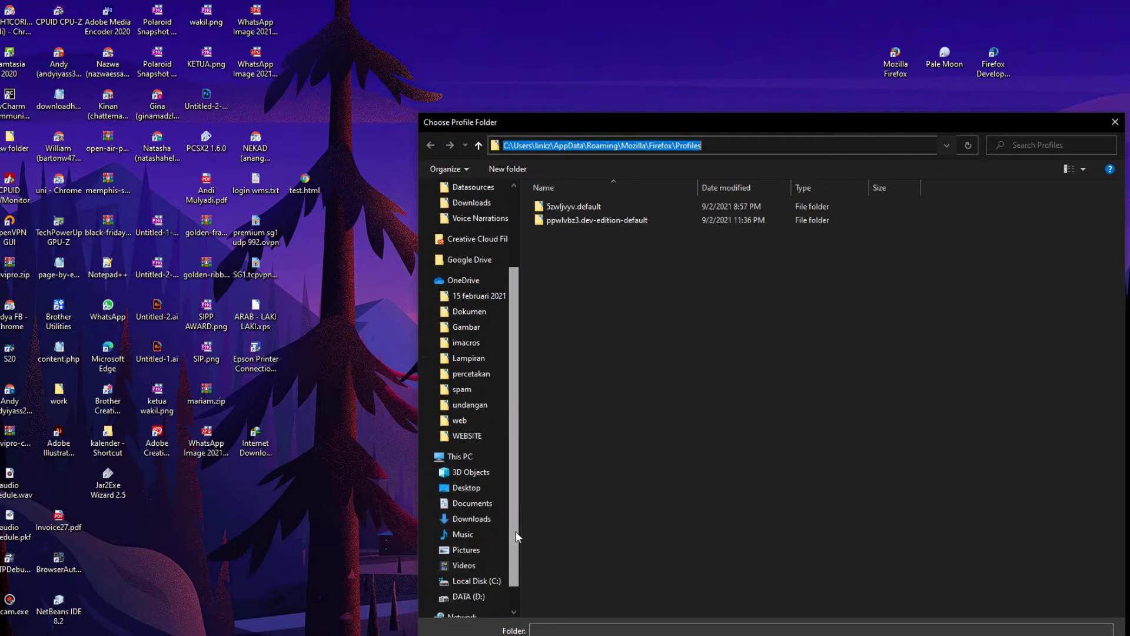
{"action": "left_click", "coordinate": [496, 583]}
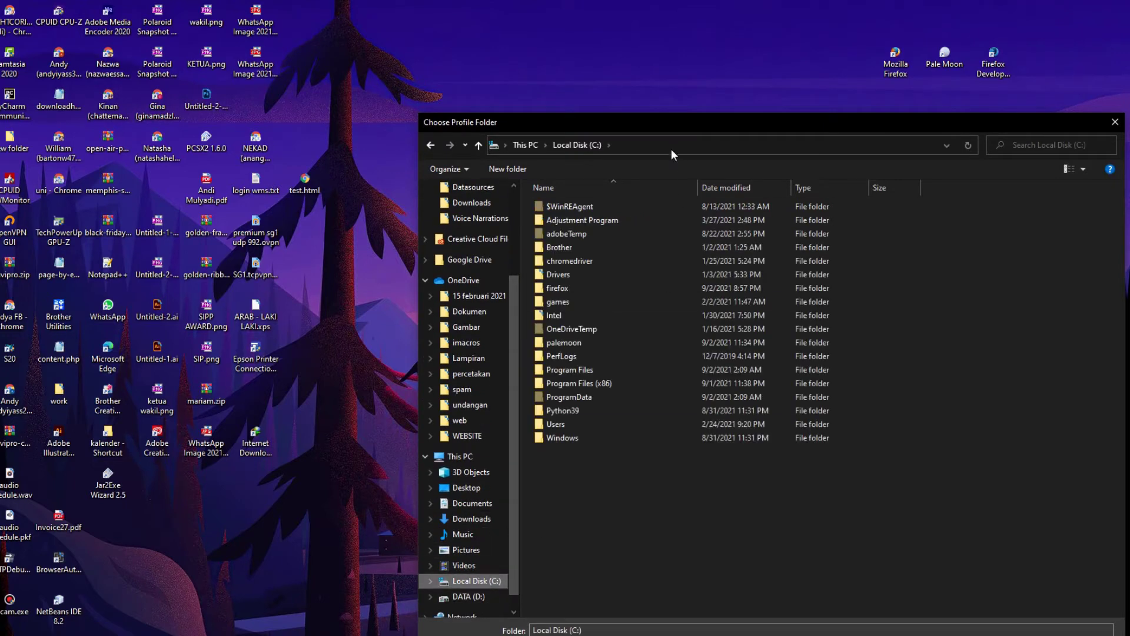
Create a folder named firefoxdev on Local Disk (C:) and open it.
{"action": "right_click", "coordinate": [611, 519]}
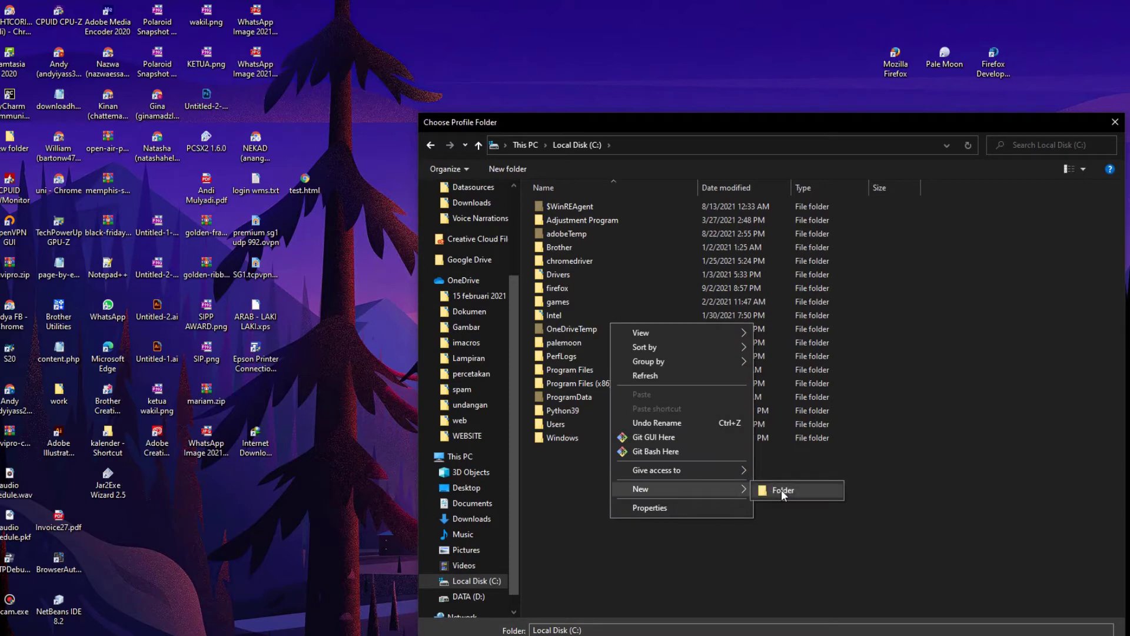
{"action": "left_click", "coordinate": [781, 490]}
{"action": "type", "text": "firef"}
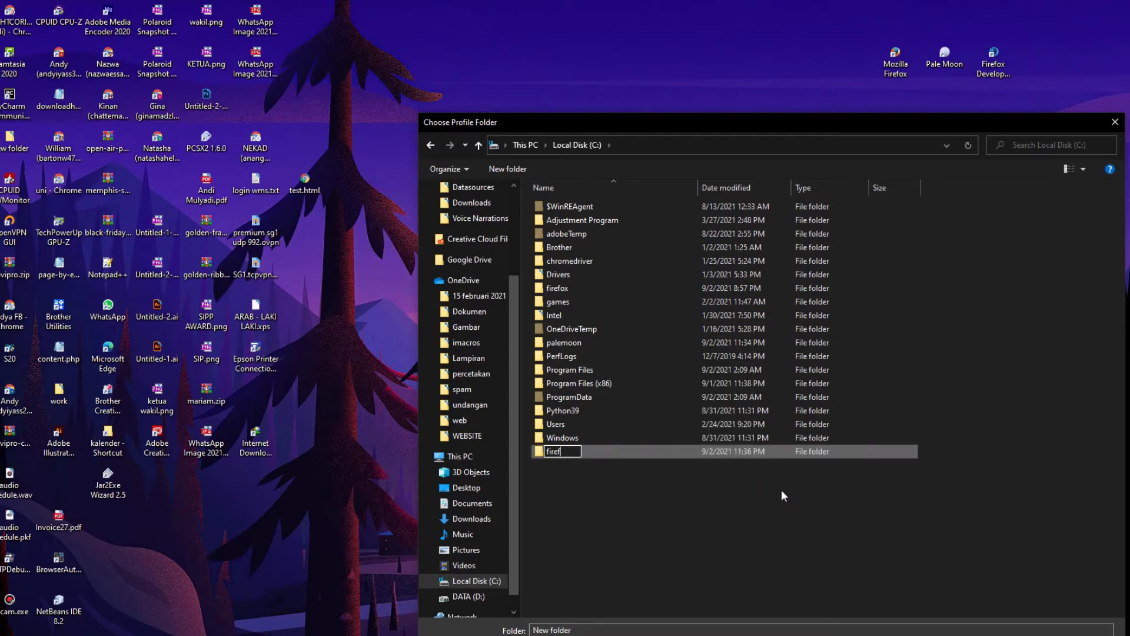
{"action": "type", "text": "oxdev"}
{"action": "key", "text": "Return"}
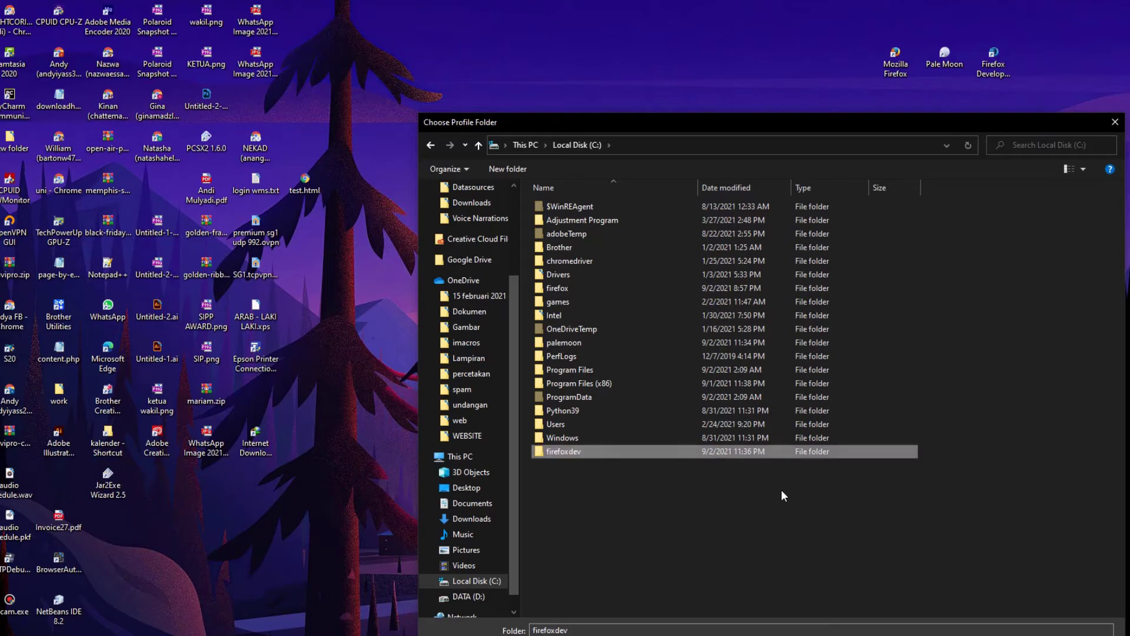
{"action": "key", "text": "Return"}
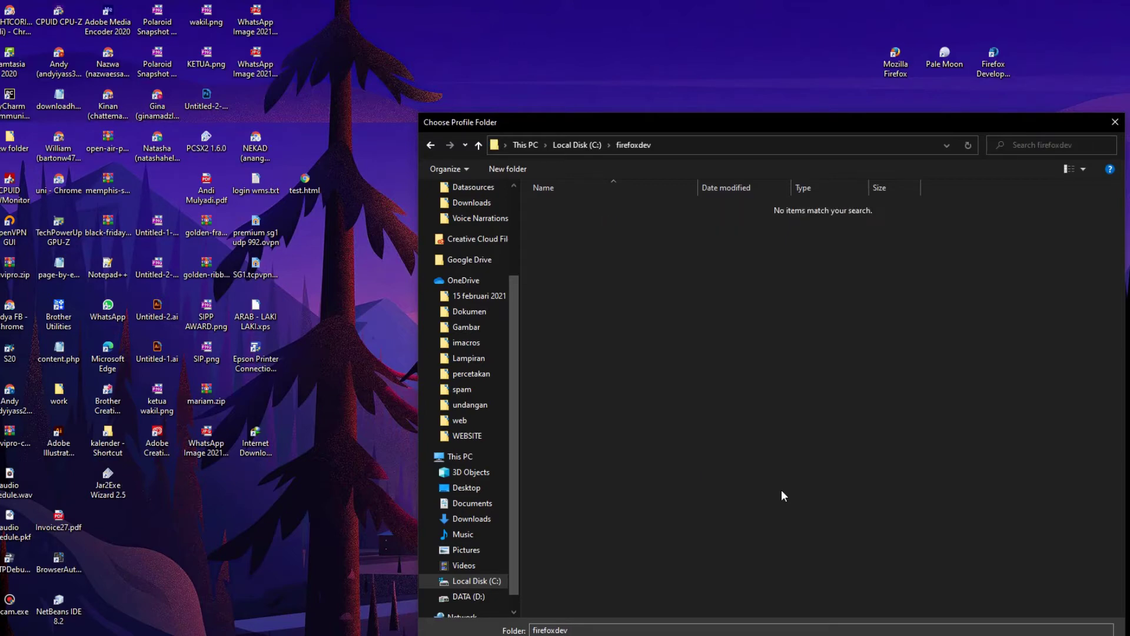
Create a folder named profile inside firefoxdev and finish the Default User profile with it as the storage folder.
{"action": "right_click", "coordinate": [668, 369]}
{"action": "mouse_move", "coordinate": [722, 511]}
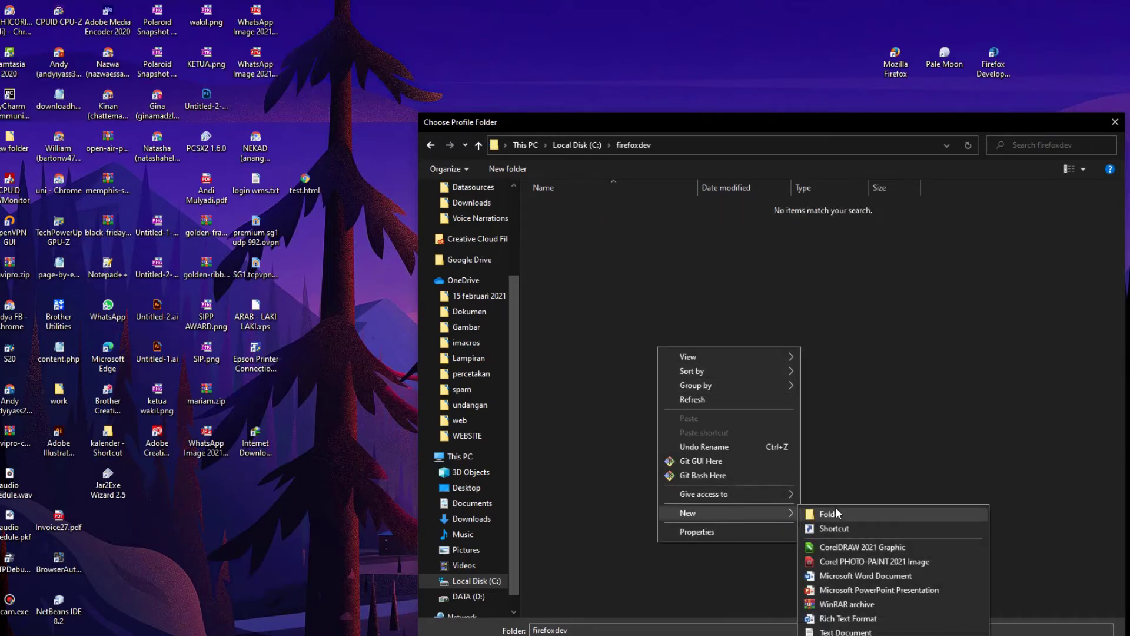
{"action": "left_click", "coordinate": [836, 507]}
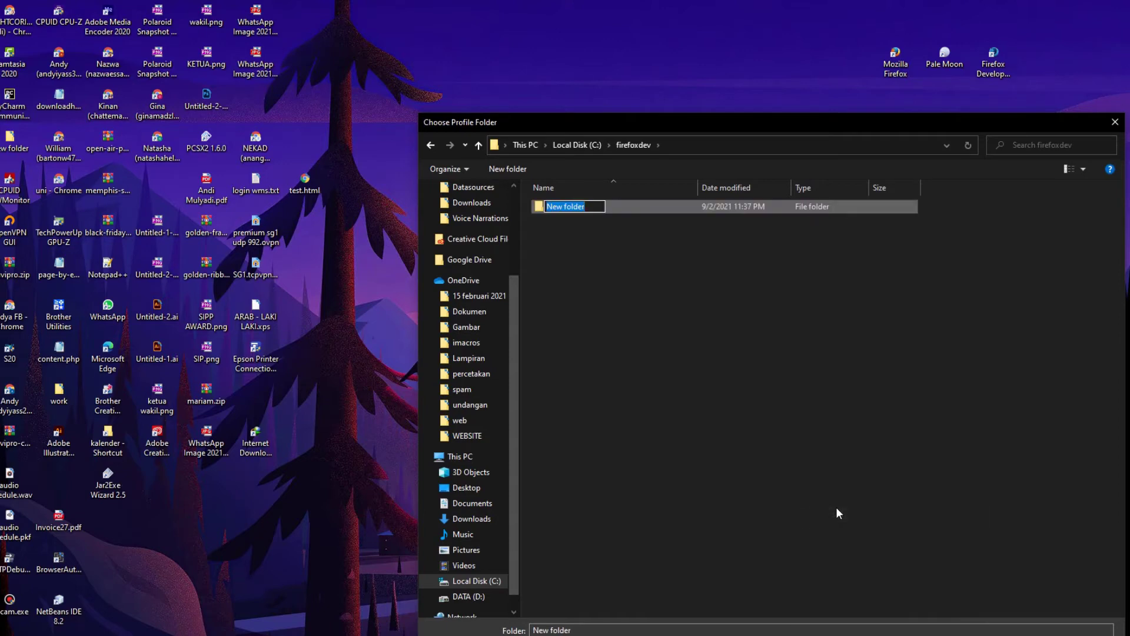
{"action": "type", "text": "profile"}
{"action": "key", "text": "backslash"}
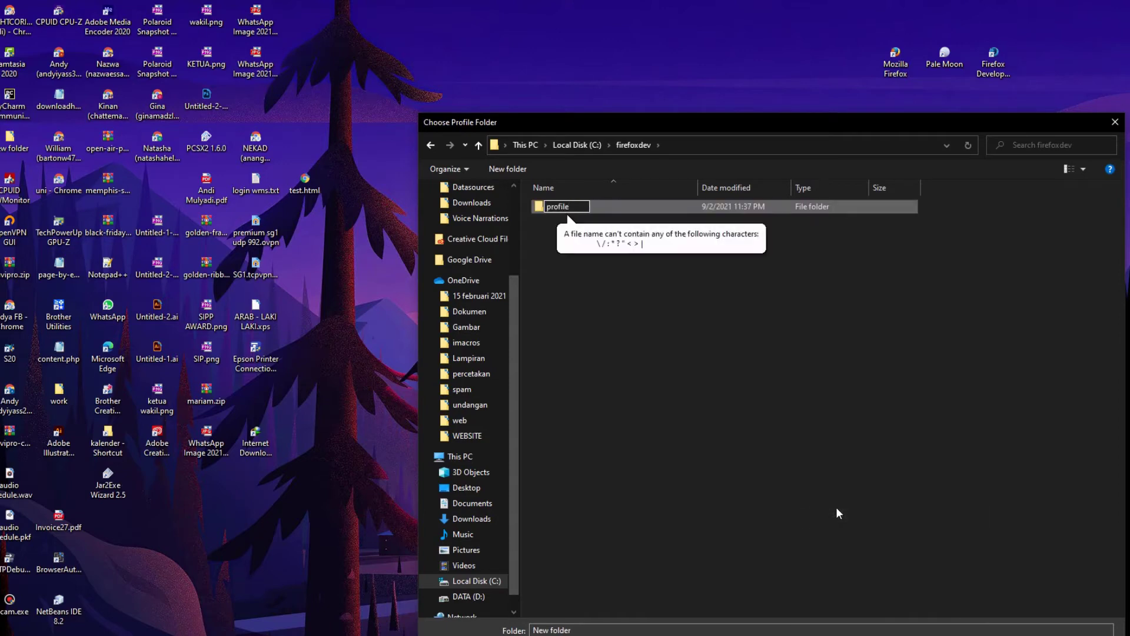
{"action": "key", "text": "Return"}
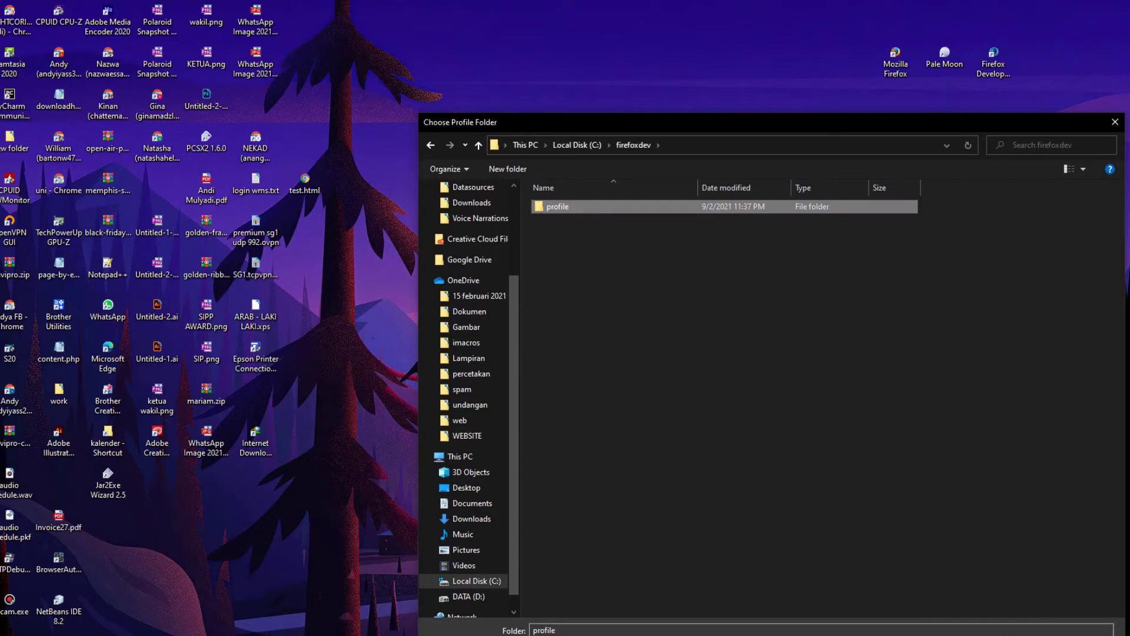
{"action": "left_click", "coordinate": [1027, 635]}
{"action": "left_click", "coordinate": [804, 432]}
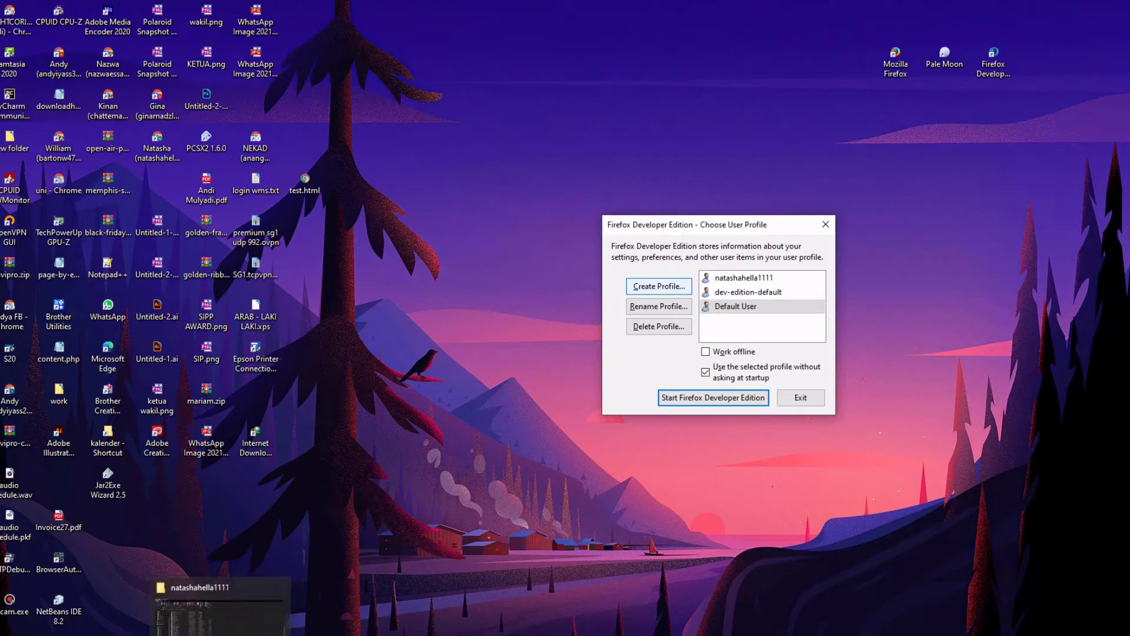
Switch to File Explorer and open the profile folder inside C:\firefoxdev.
{"action": "left_click", "coordinate": [217, 634]}
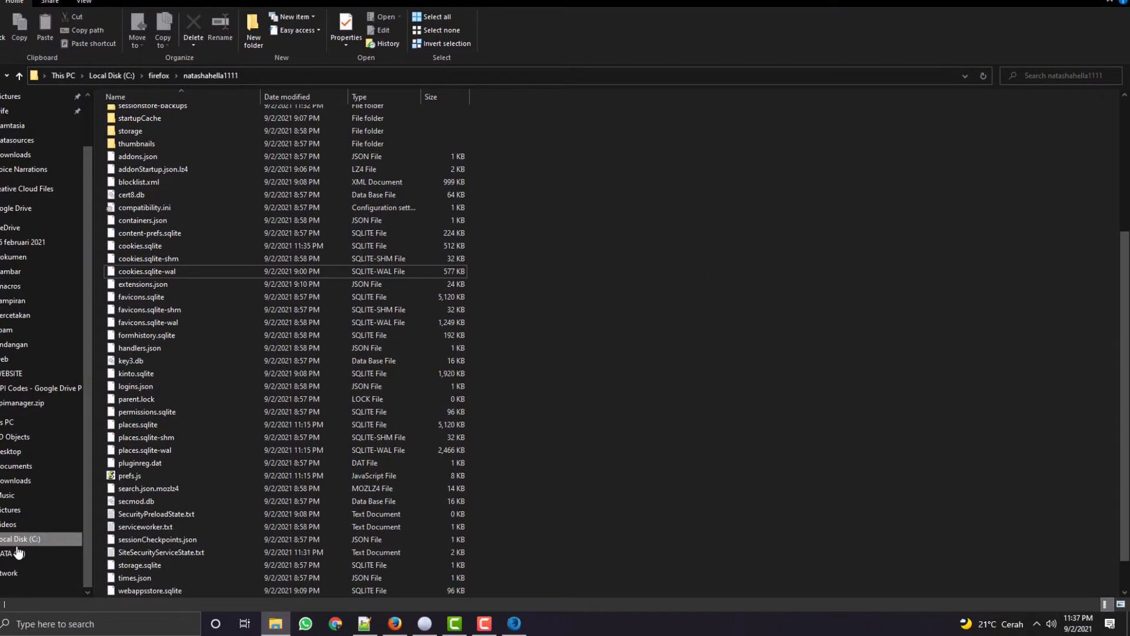
{"action": "left_click", "coordinate": [18, 545]}
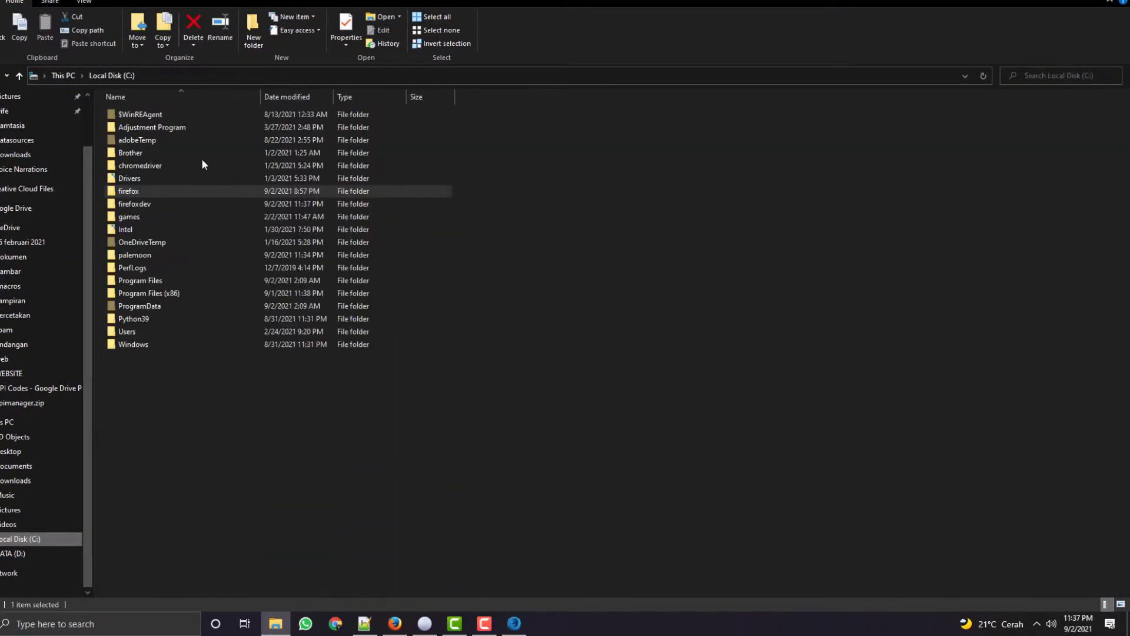
{"action": "double_click", "coordinate": [133, 205]}
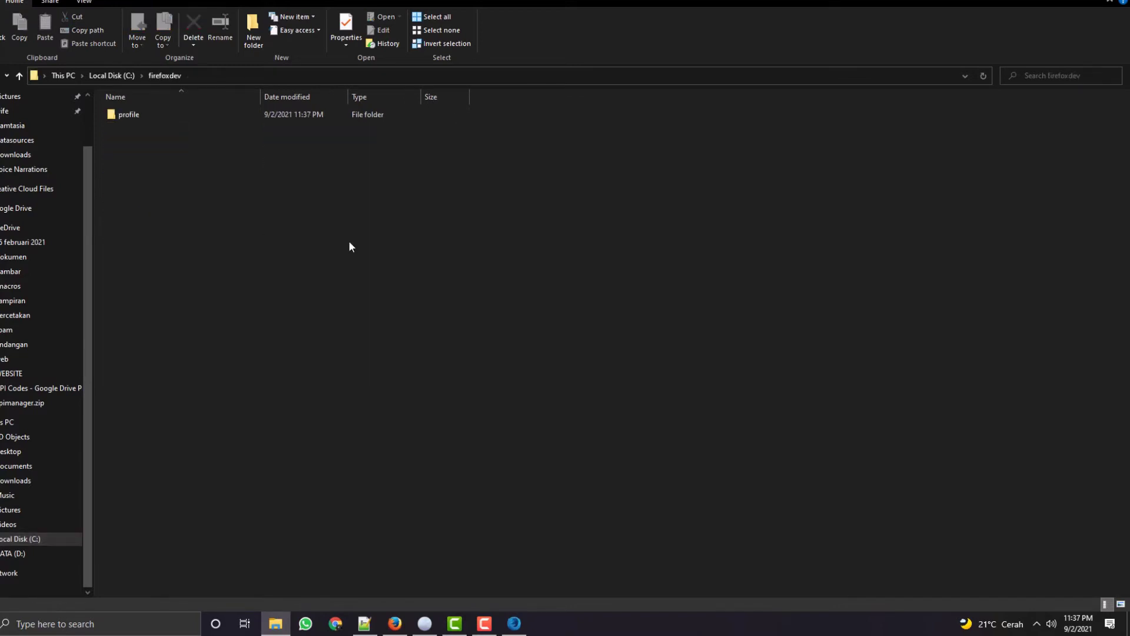
{"action": "double_click", "coordinate": [154, 114]}
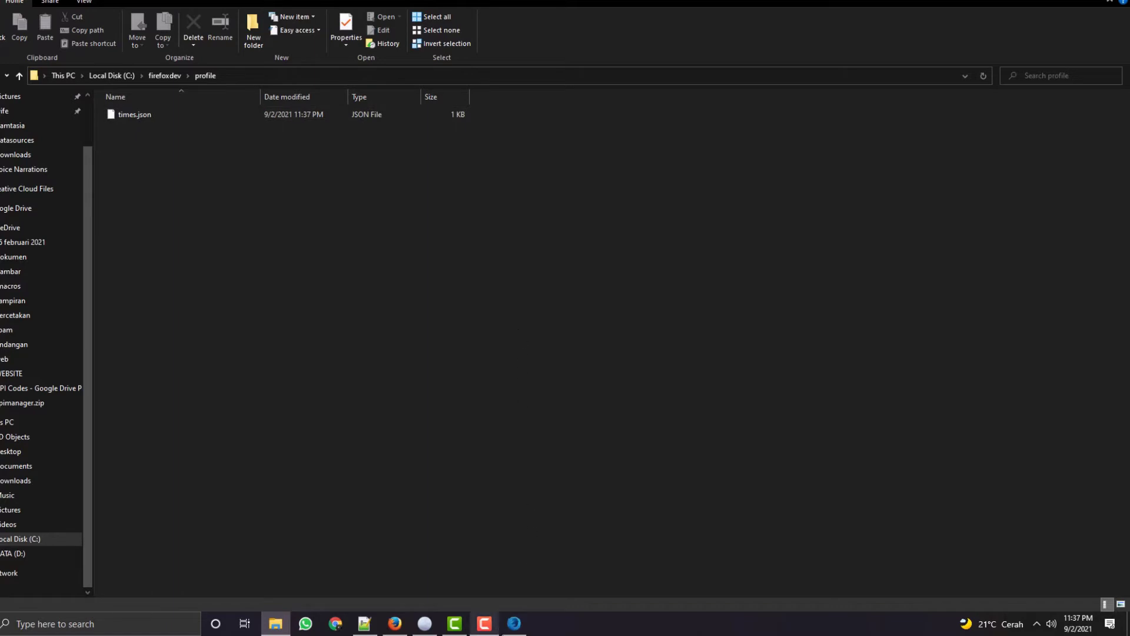
Start Firefox Developer Edition with the Default User profile and look through the files in its profile folder, selecting content-prefs.sqlite.
{"action": "left_click", "coordinate": [514, 623]}
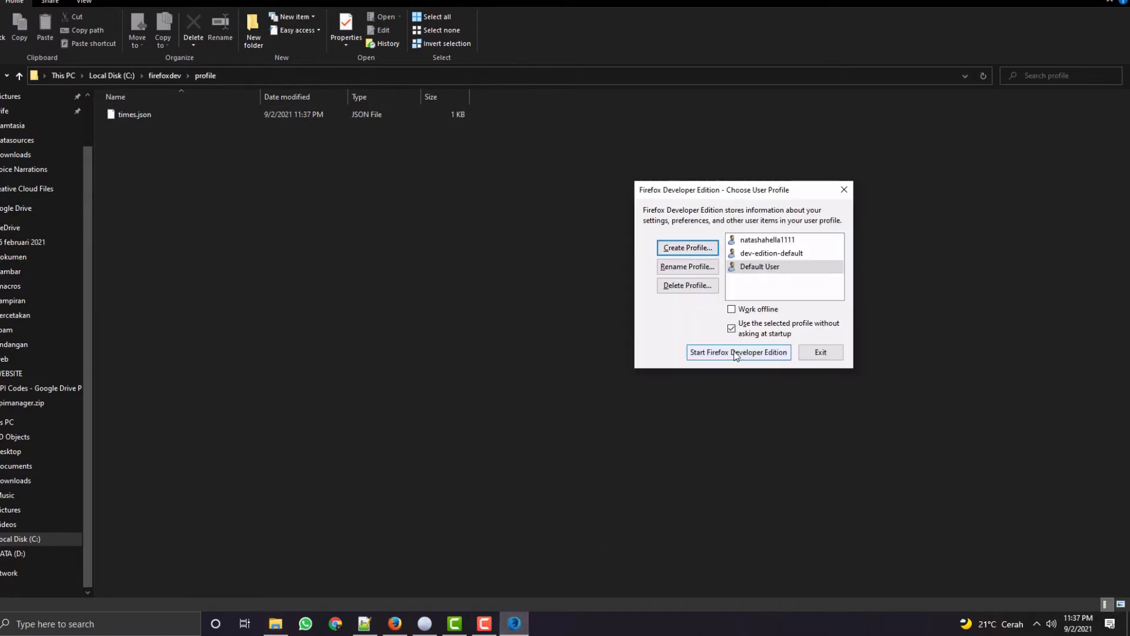
{"action": "left_click", "coordinate": [841, 349]}
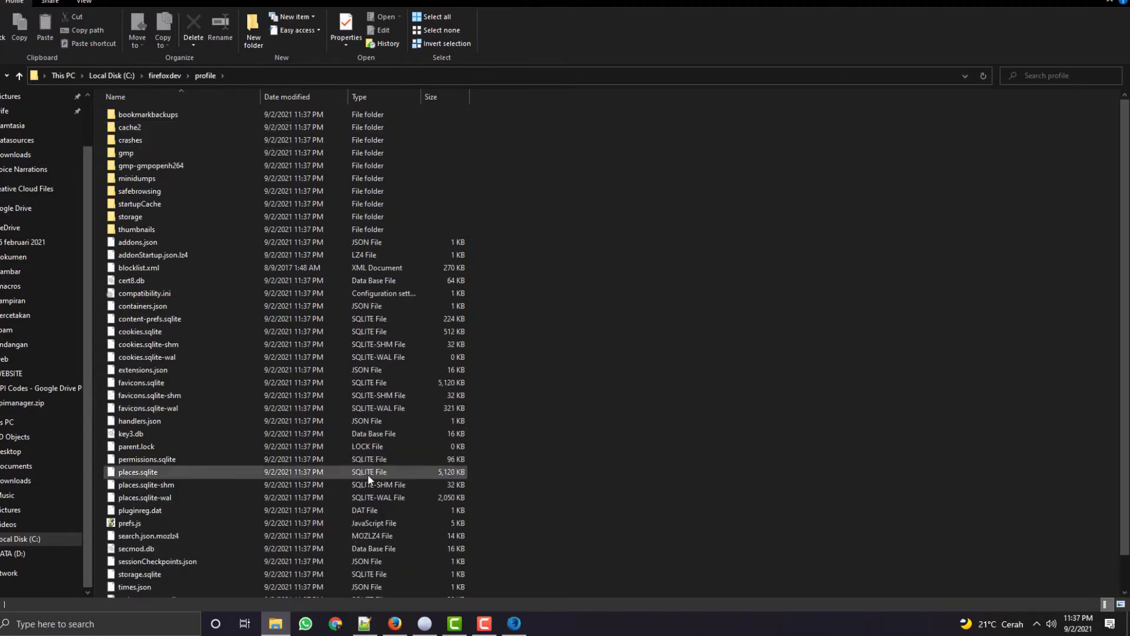
{"action": "scroll", "coordinate": [229, 351], "scroll_direction": "down", "scroll_amount": 1}
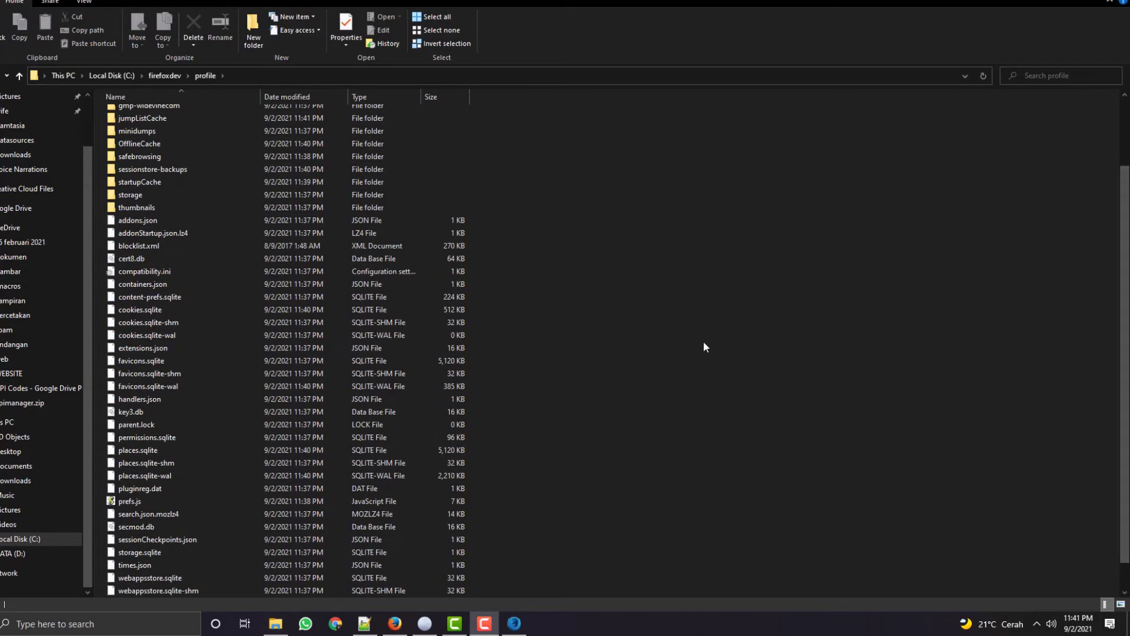
{"action": "left_click", "coordinate": [144, 299]}
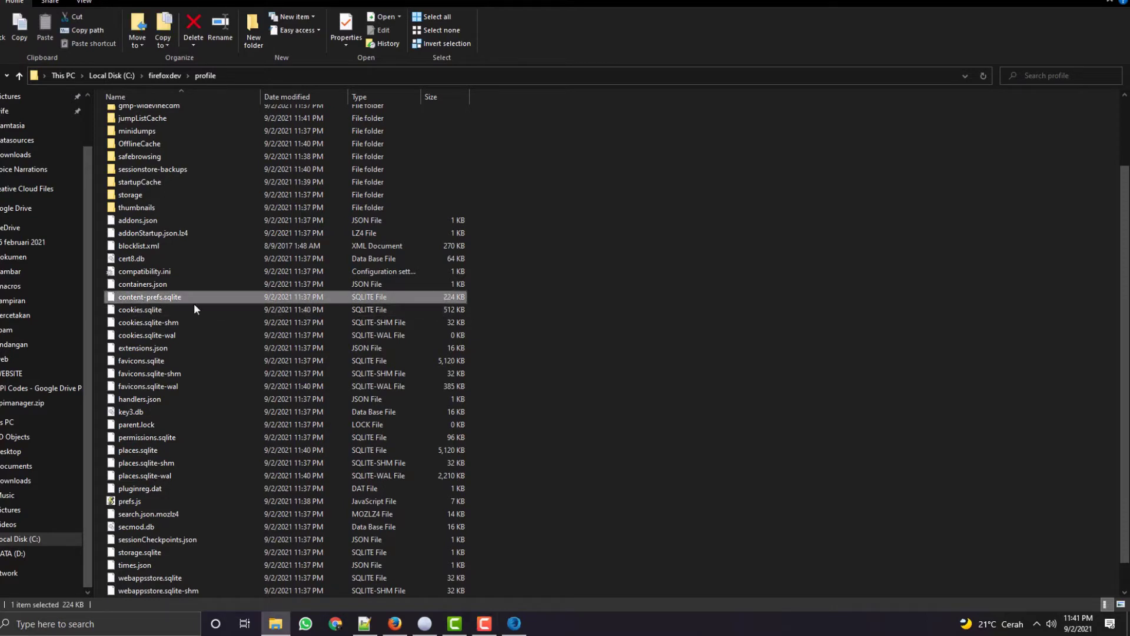
Select content-prefs.sqlite, cookies.sqlite, cookies.sqlite-shm and sessionCheckpoints.json in the firefoxdev profile folder and copy them.
{"action": "left_click", "coordinate": [160, 311], "text": "ctrl"}
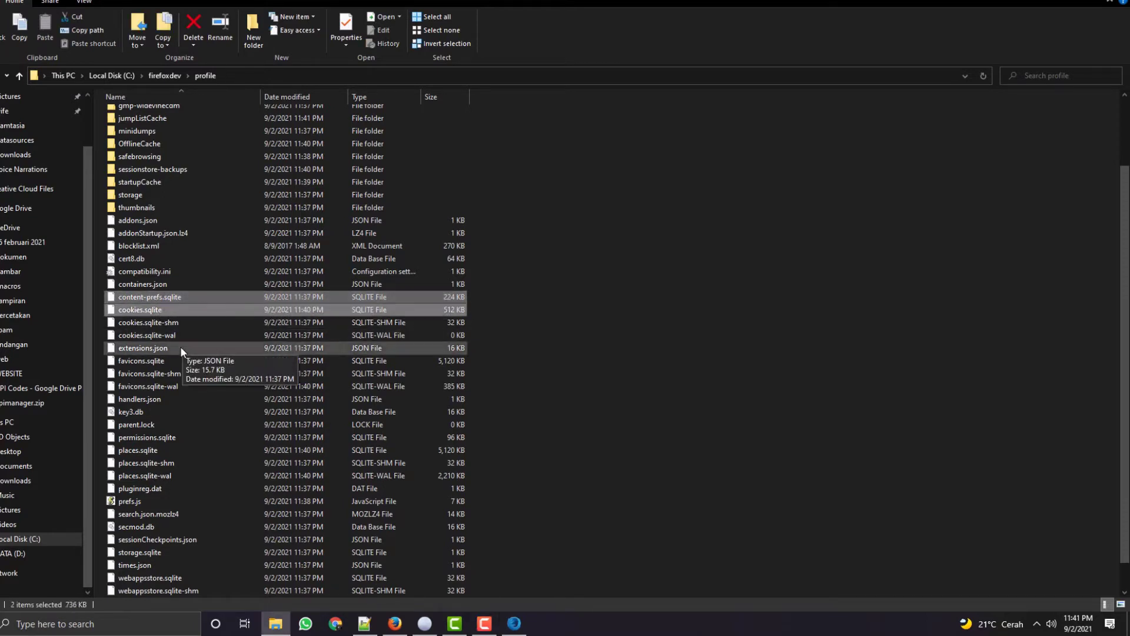
{"action": "left_click", "coordinate": [157, 539], "text": "ctrl"}
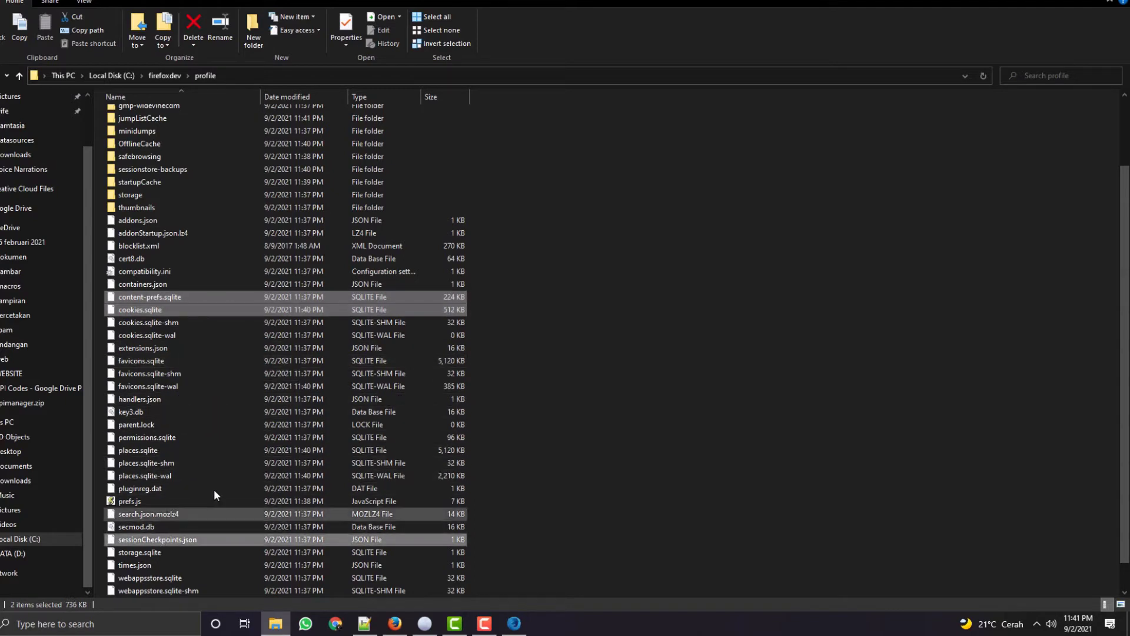
{"action": "left_click", "coordinate": [136, 328], "text": "ctrl"}
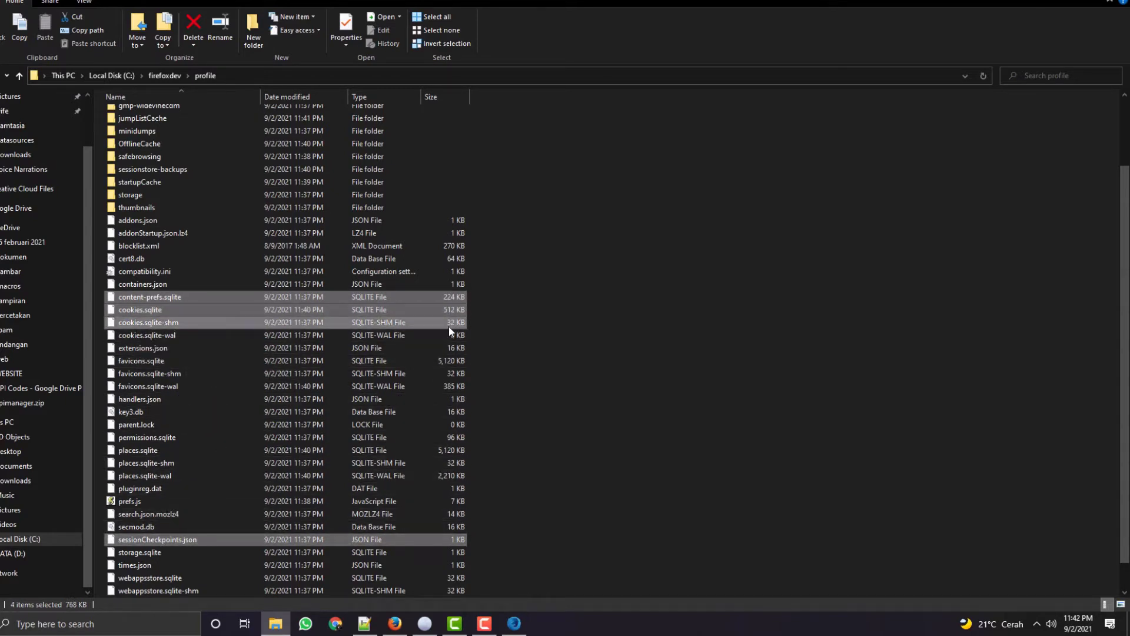
{"action": "key", "text": "ctrl+c"}
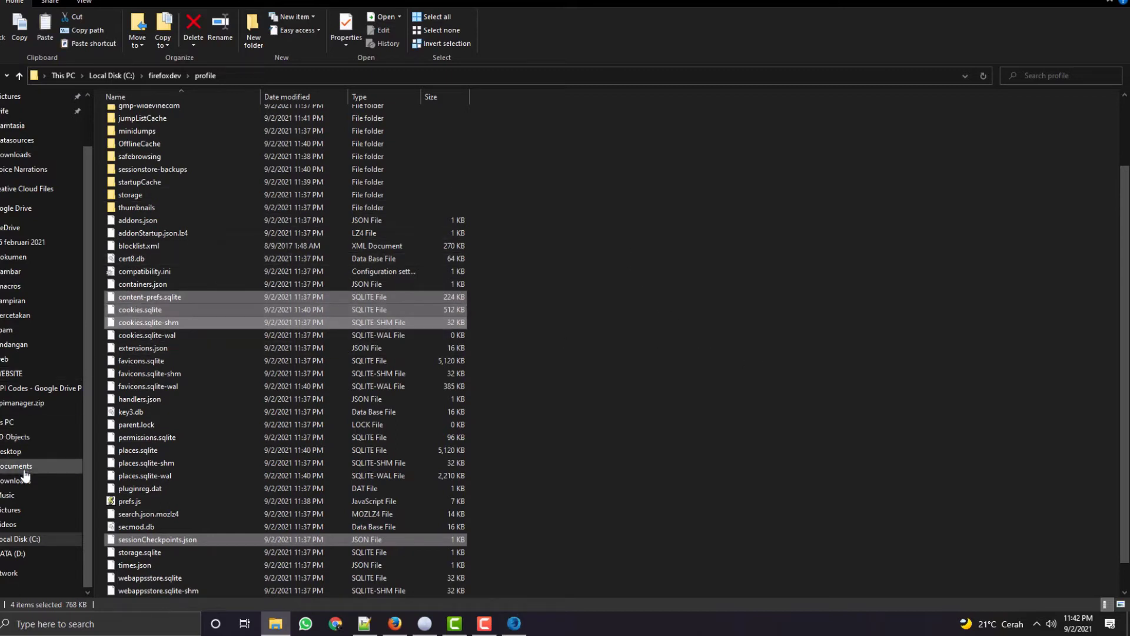
Create a folder named bk cookies on DATA (D:) and paste the copied profile files into it.
{"action": "left_click", "coordinate": [37, 553]}
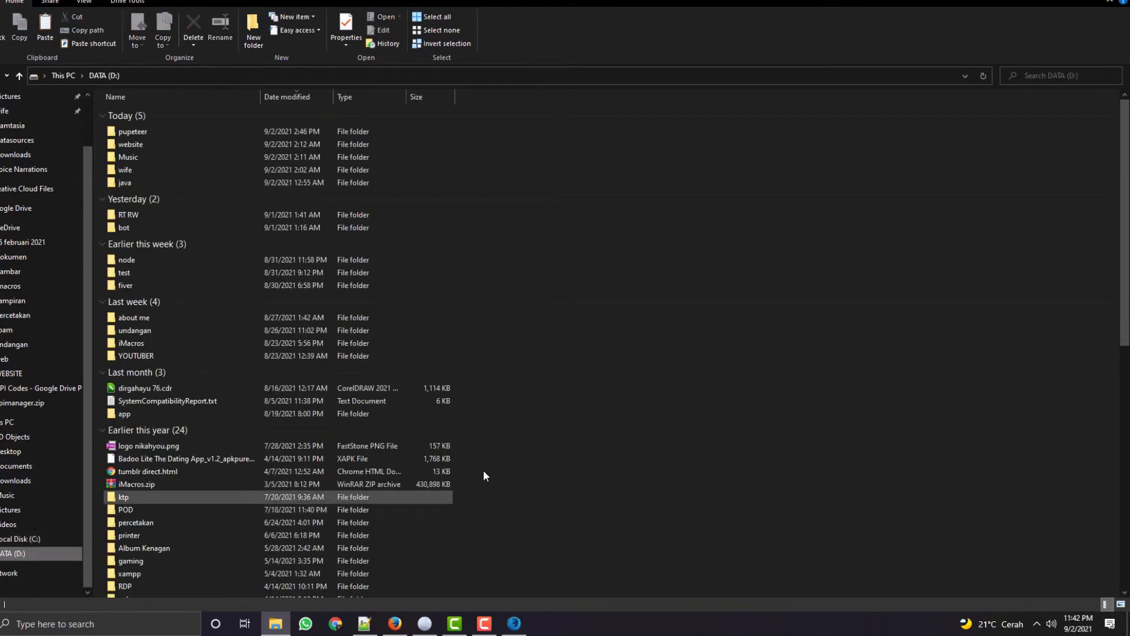
{"action": "right_click", "coordinate": [643, 238]}
{"action": "right_click", "coordinate": [632, 159]}
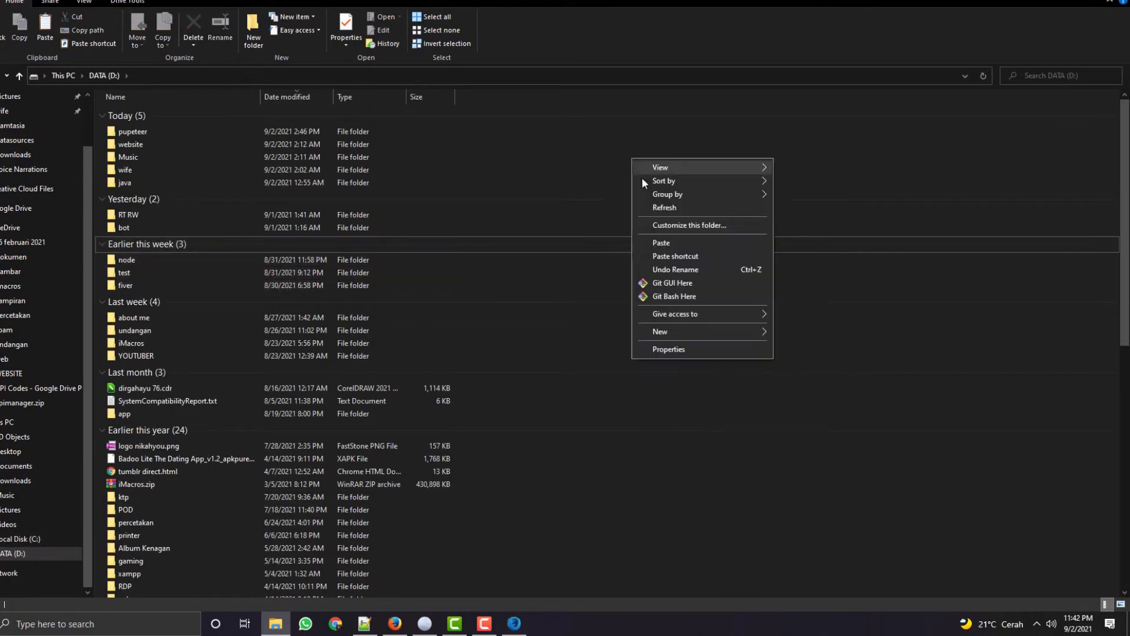
{"action": "mouse_move", "coordinate": [686, 333]}
{"action": "left_click", "coordinate": [811, 331]}
{"action": "type", "text": "b"}
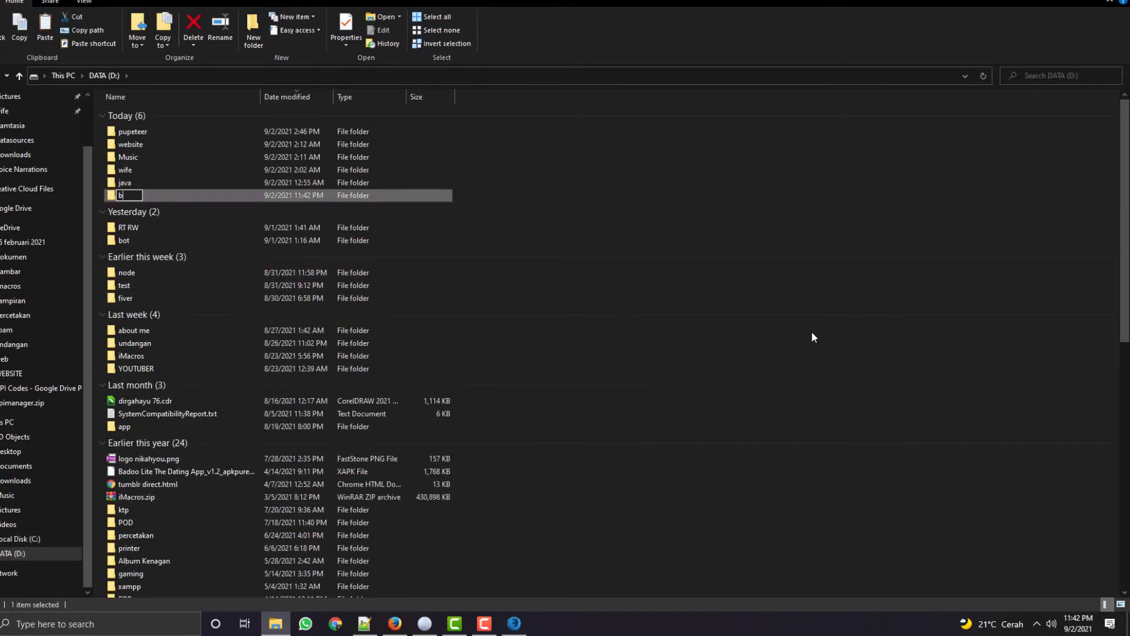
{"action": "type", "text": "k cooki"}
{"action": "key", "text": "Return"}
{"action": "key", "text": "Return"}
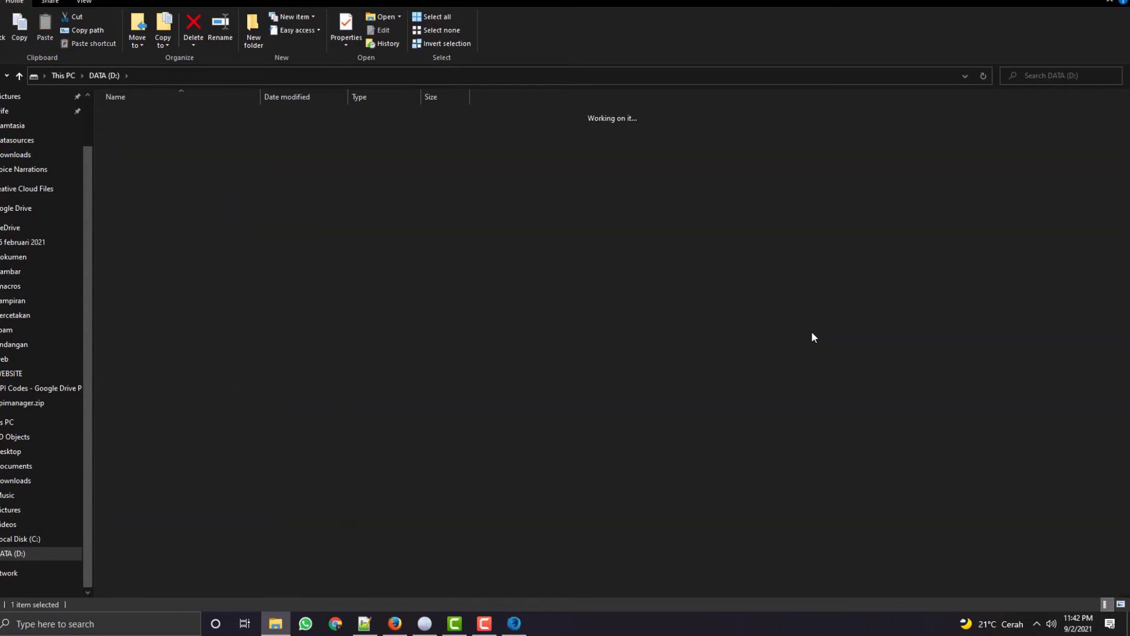
{"action": "key", "text": "ctrl+v"}
{"action": "left_click", "coordinate": [672, 256]}
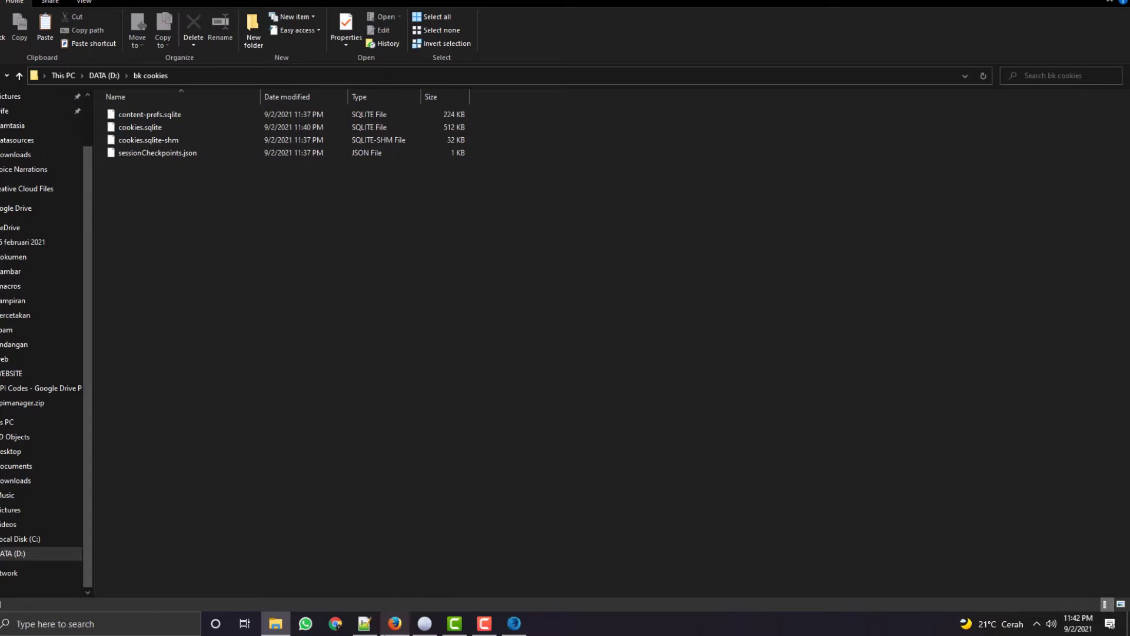
Compare the Gmail inbox in Firefox with gmail.com opened in Firefox Developer Edition.
{"action": "mouse_move", "coordinate": [395, 623]}
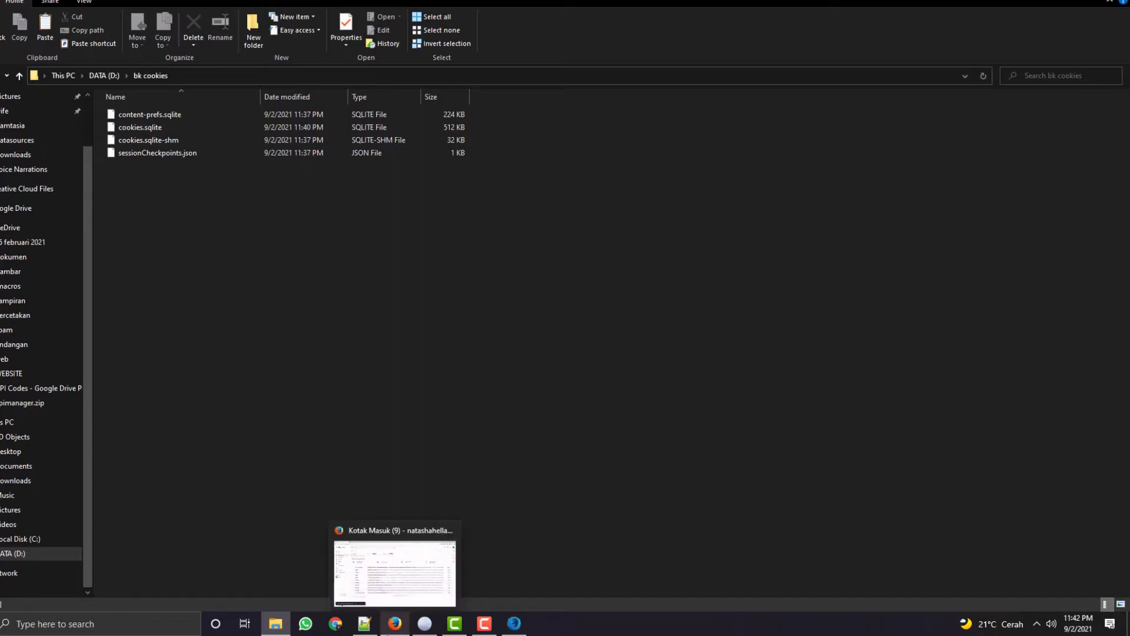
{"action": "left_click", "coordinate": [395, 628]}
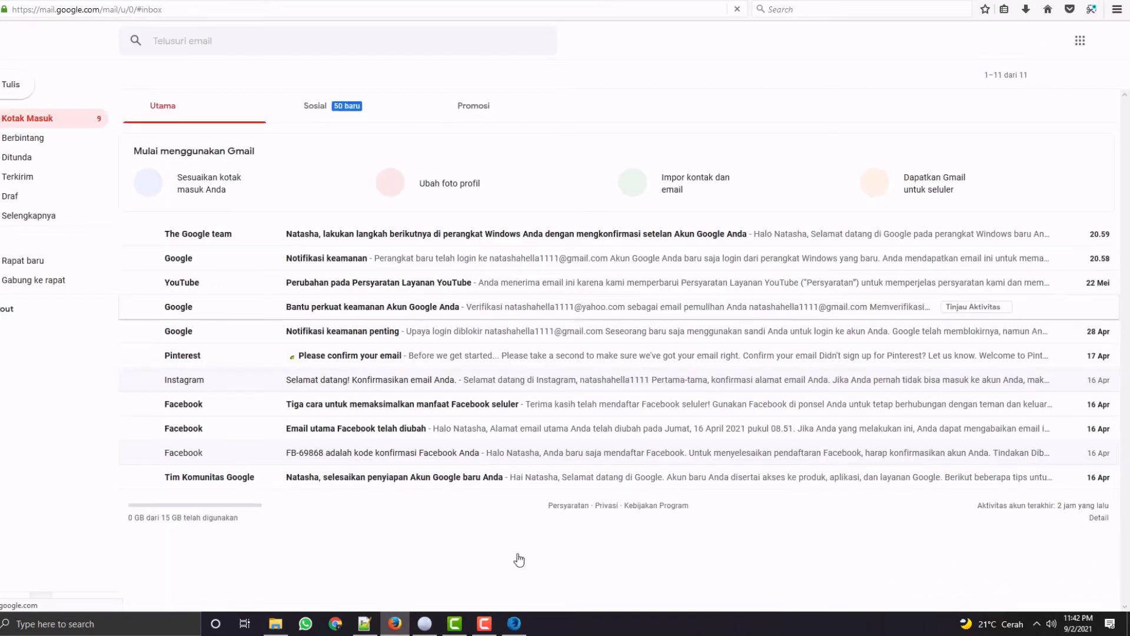
{"action": "left_click", "coordinate": [419, 626]}
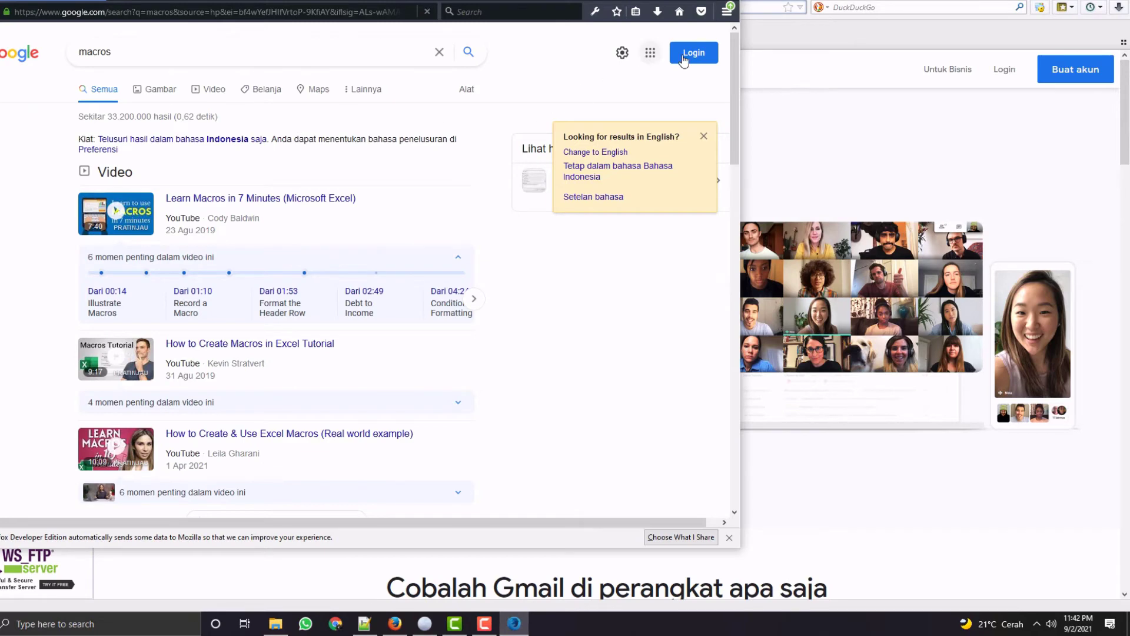
{"action": "left_click", "coordinate": [351, 12]}
{"action": "type", "text": "gmail.com"}
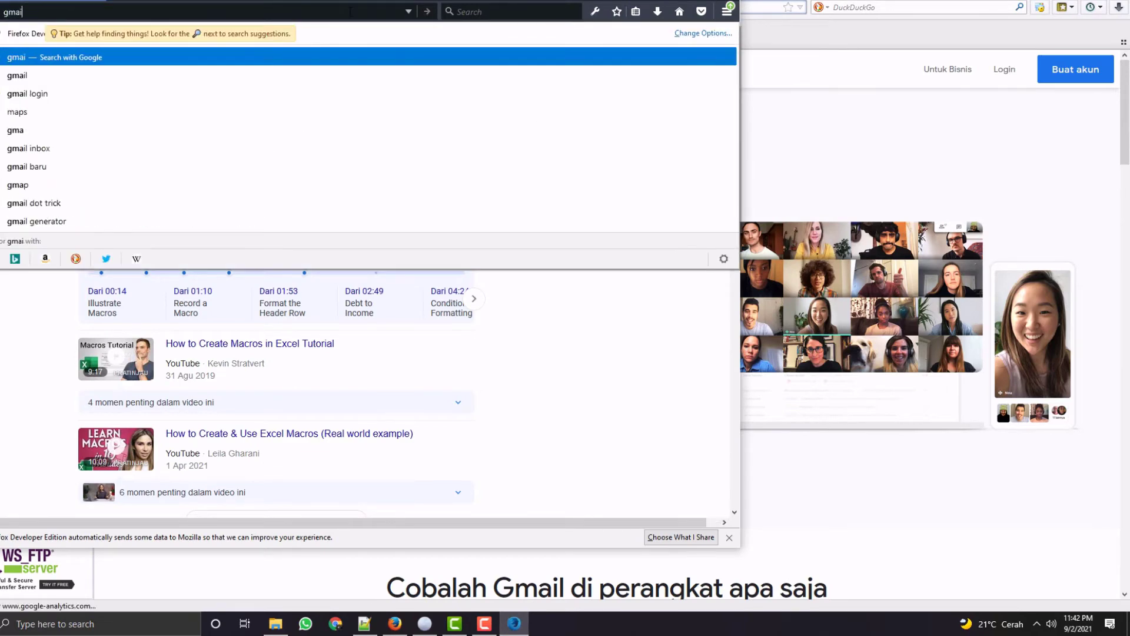
{"action": "key", "text": "Return"}
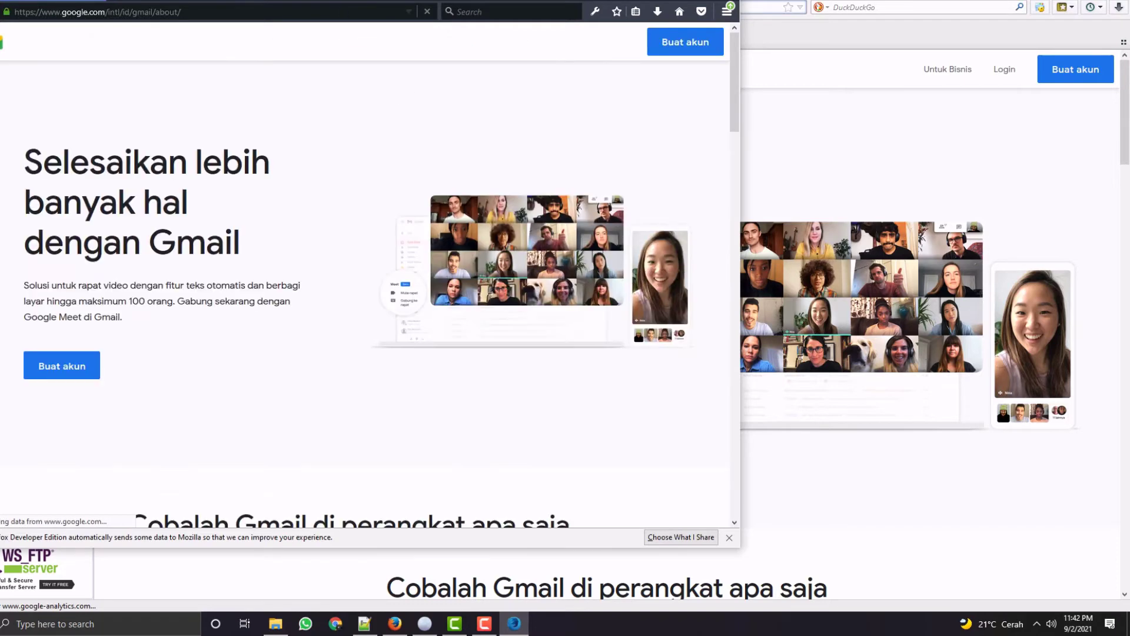
{"action": "left_click_drag", "start_coordinate": [389, 3], "coordinate": [648, 7]}
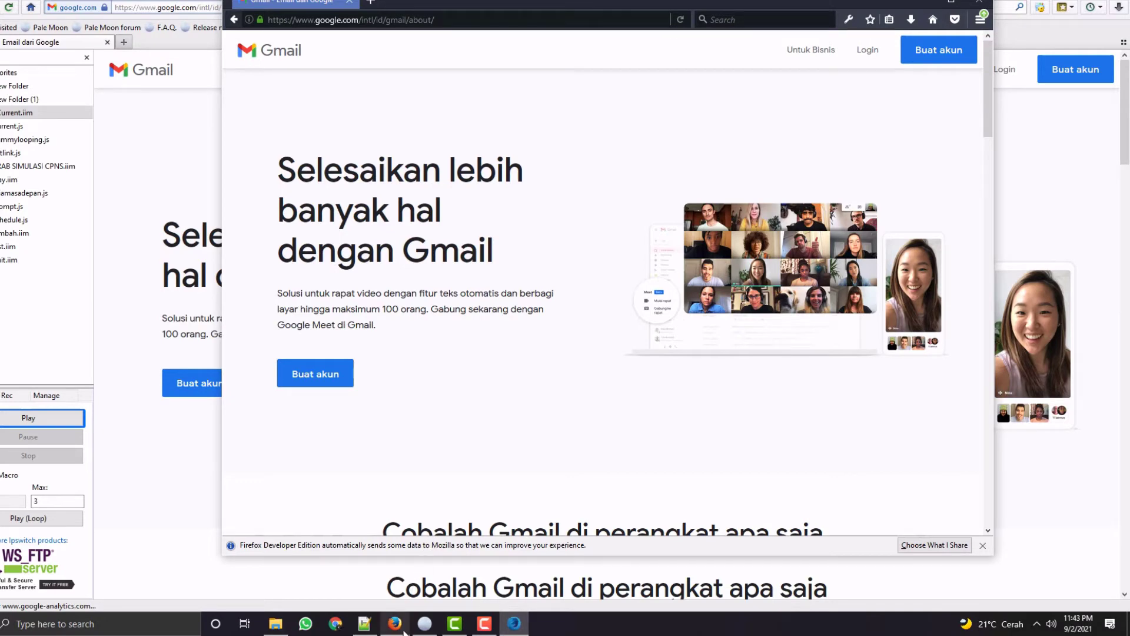
{"action": "mouse_move", "coordinate": [404, 631]}
{"action": "left_click", "coordinate": [396, 565]}
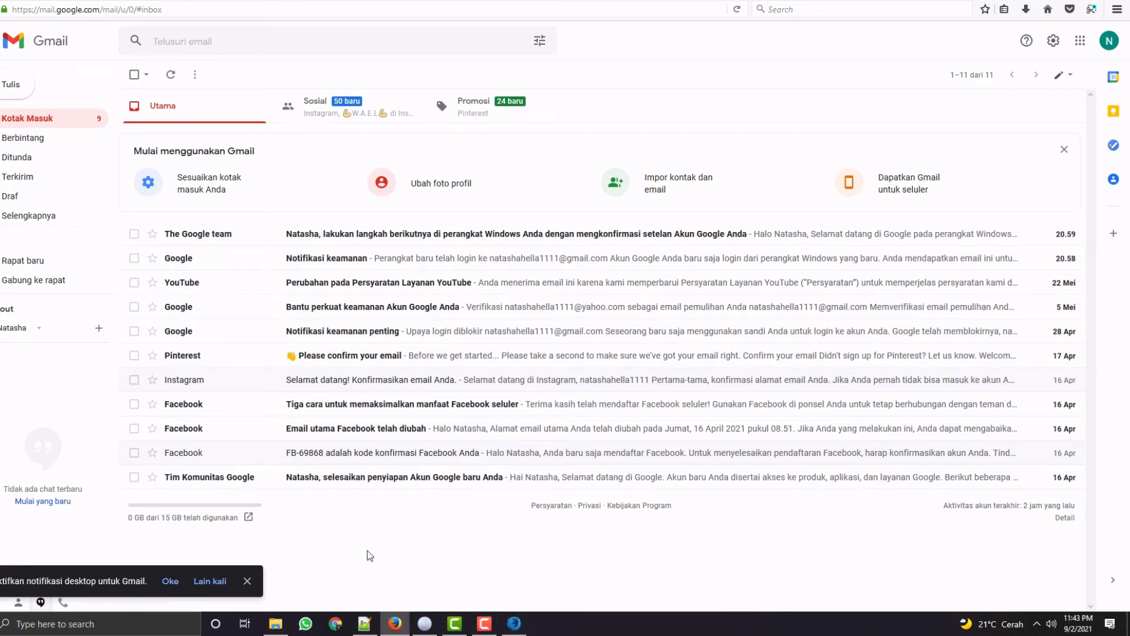
Switch to File Explorer and open the account's profile folder inside C:\firefox.
{"action": "mouse_move", "coordinate": [276, 623]}
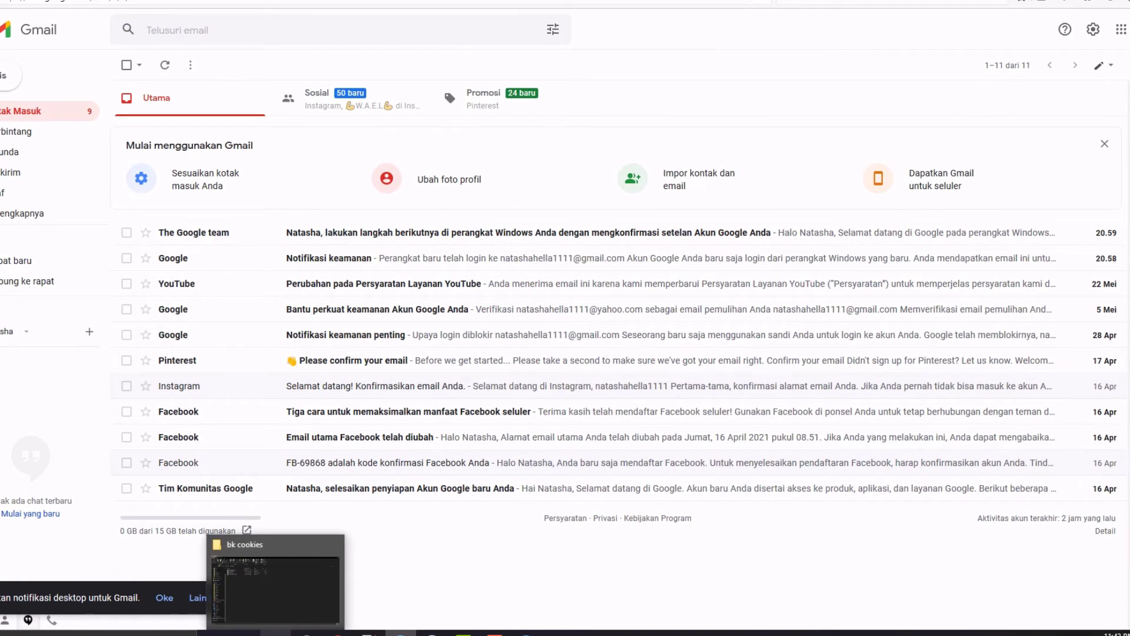
{"action": "left_click", "coordinate": [275, 588]}
{"action": "left_click", "coordinate": [14, 554]}
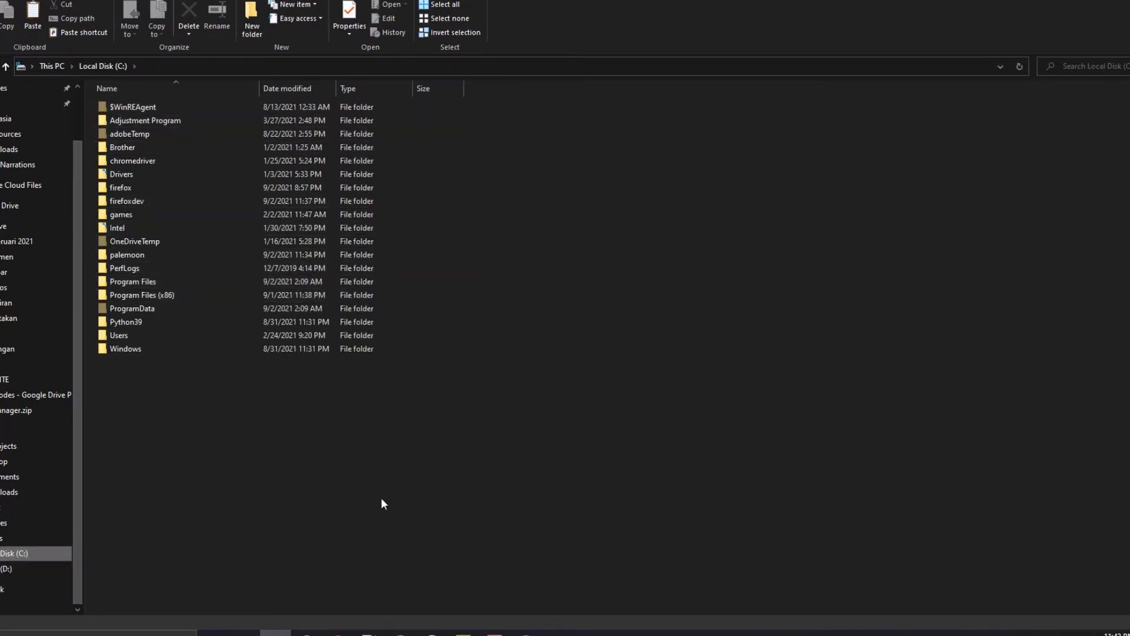
{"action": "left_click", "coordinate": [401, 634]}
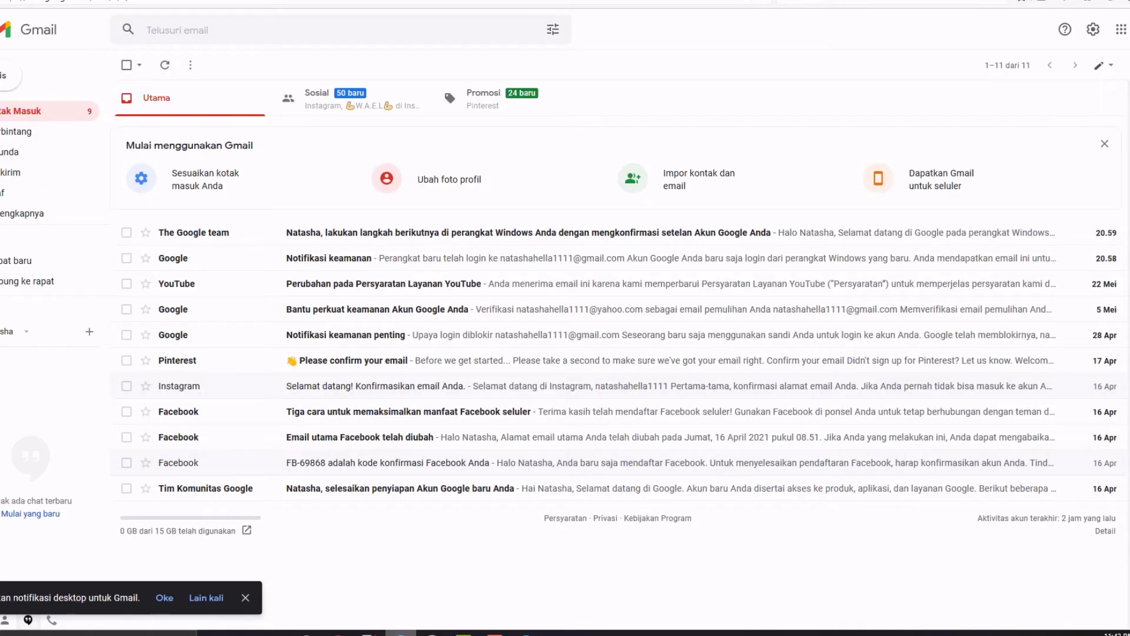
{"action": "left_click", "coordinate": [275, 634]}
{"action": "double_click", "coordinate": [129, 186]}
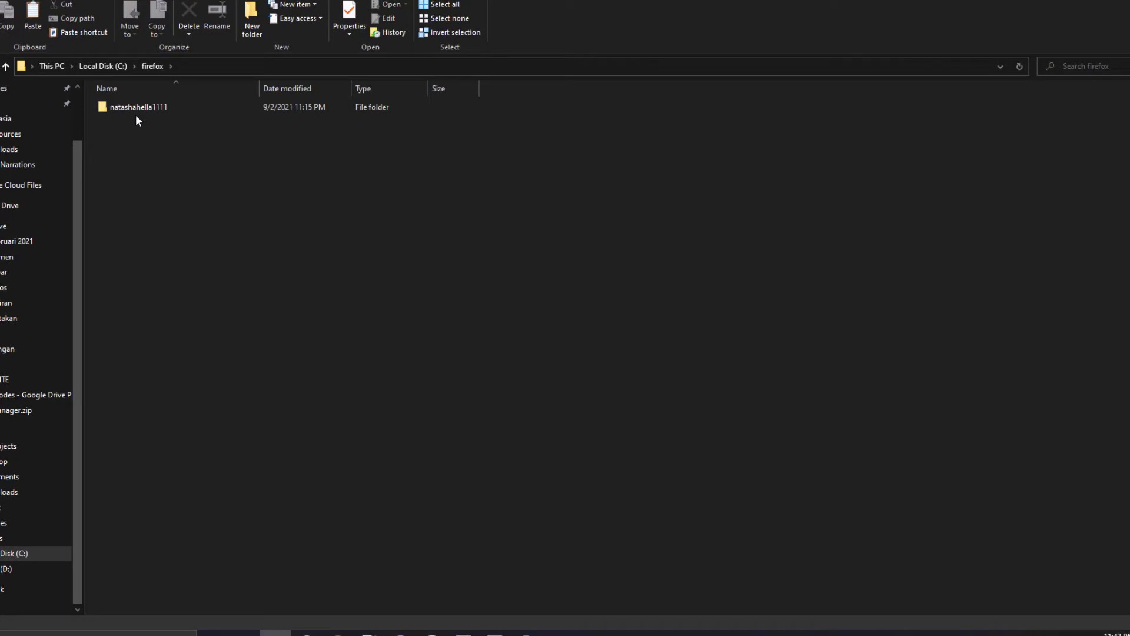
{"action": "mouse_move", "coordinate": [132, 107]}
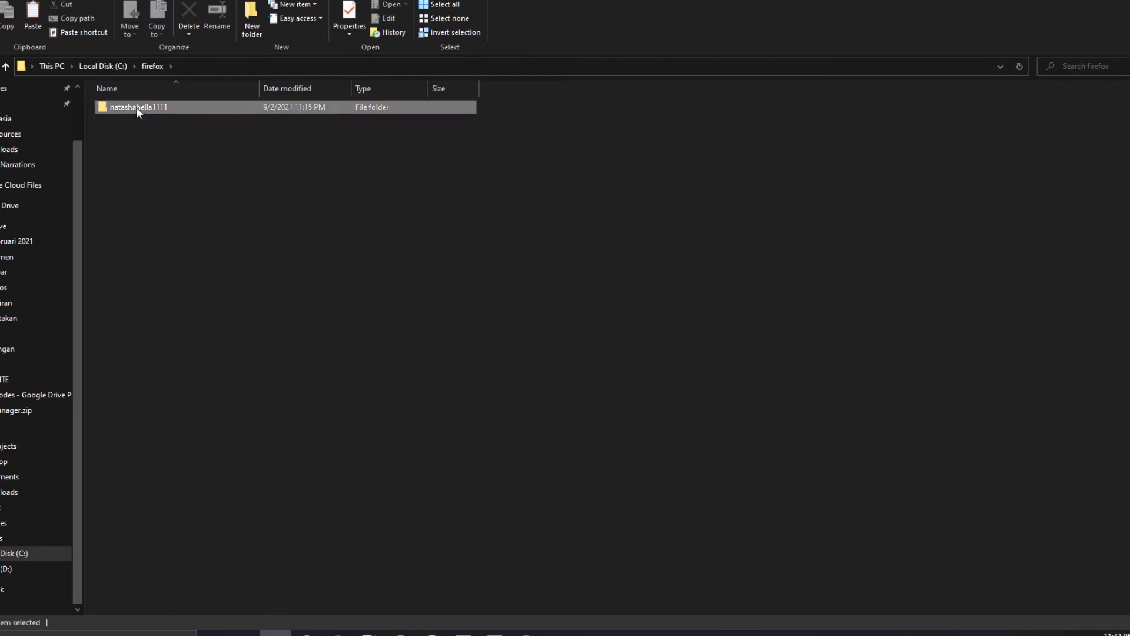
{"action": "double_click", "coordinate": [136, 107]}
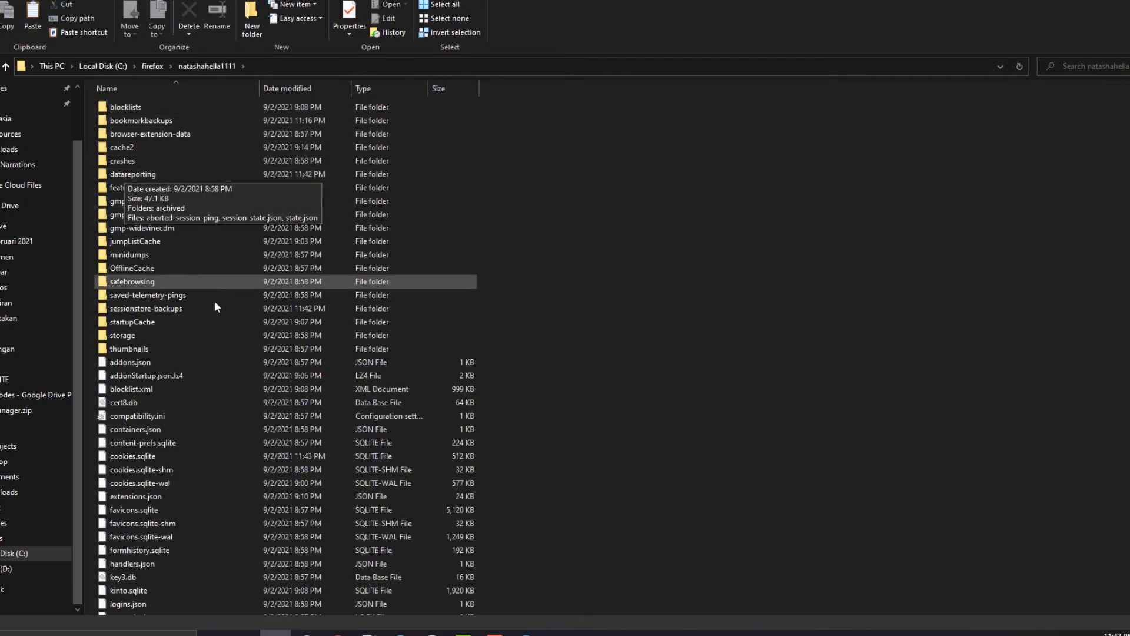
Select and copy content-prefs.sqlite, cookies.sqlite, cookies.sqlite-shm, cookies.sqlite-wal and sessionCheckpoints.json from the Firefox profile folder.
{"action": "scroll", "coordinate": [176, 306], "scroll_direction": "down", "scroll_amount": 5}
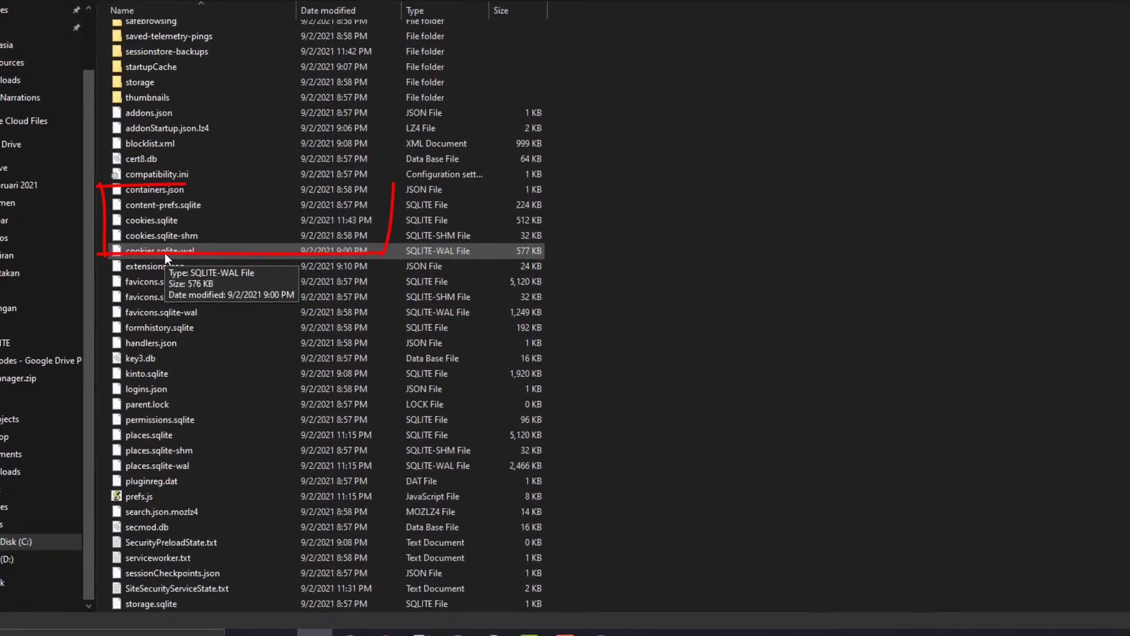
{"action": "left_click", "coordinate": [146, 293]}
{"action": "left_click", "coordinate": [158, 230], "text": "shift"}
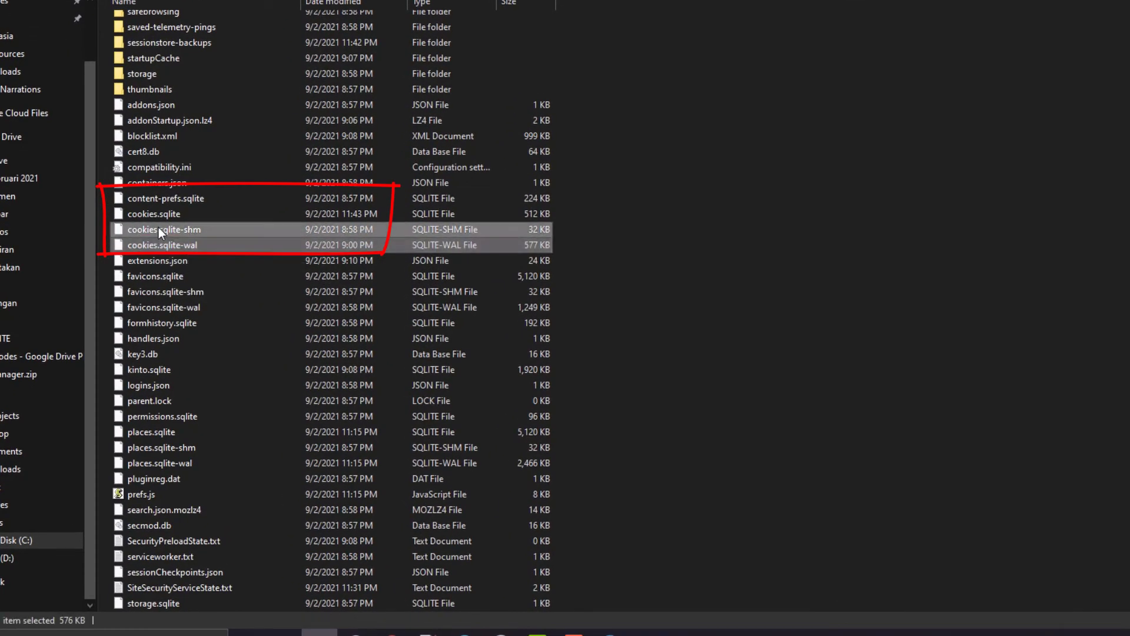
{"action": "left_click", "coordinate": [157, 215], "text": "shift"}
{"action": "left_click", "coordinate": [157, 200], "text": "shift"}
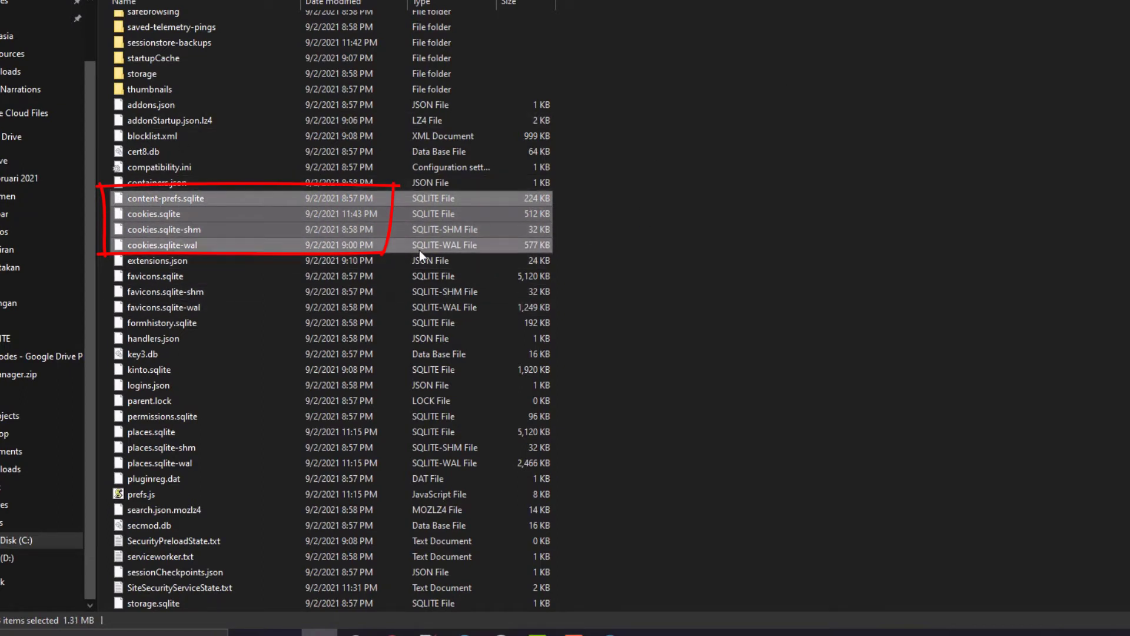
{"action": "scroll", "coordinate": [235, 413], "scroll_direction": "down", "scroll_amount": 2}
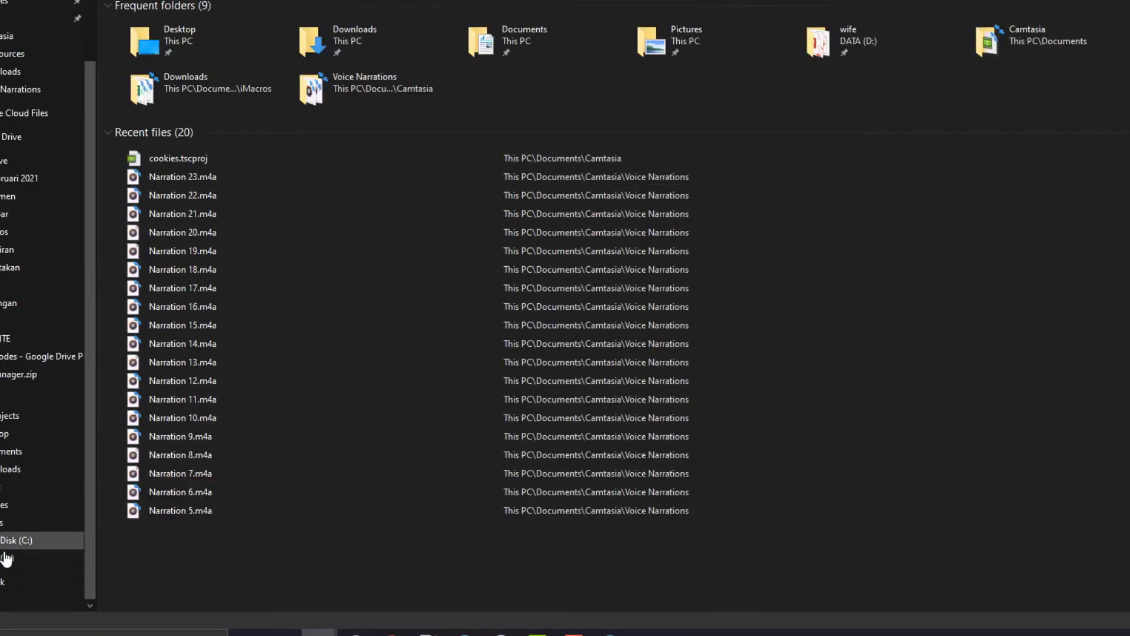
Replace all files in the bk cookies folder on DATA (D:) with the files copied from the Firefox profile.
{"action": "left_click", "coordinate": [9, 557]}
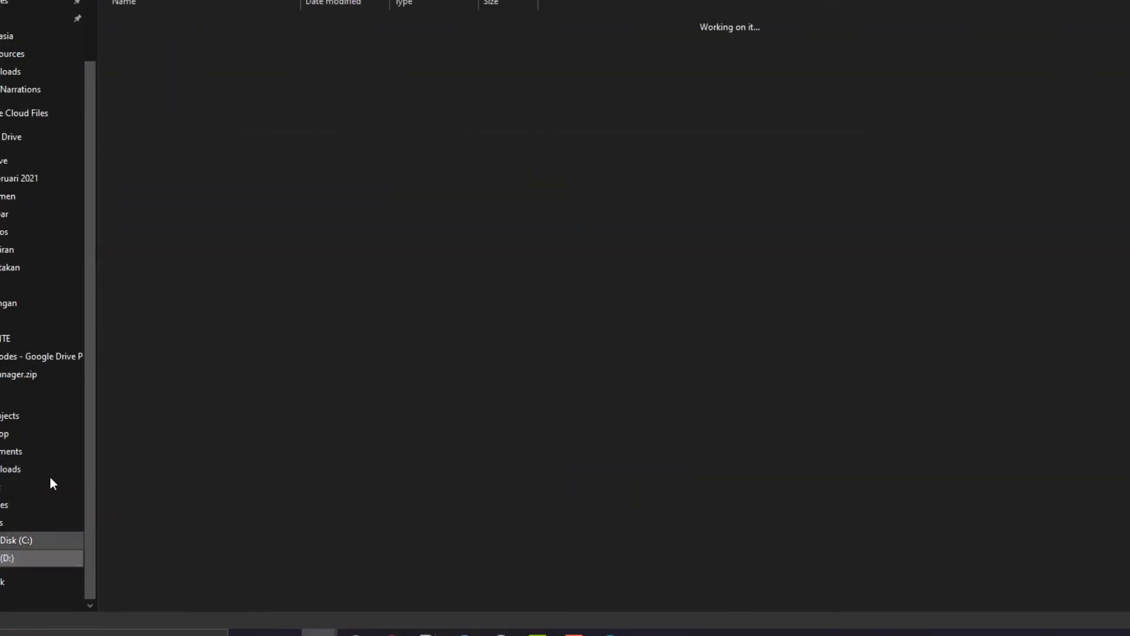
{"action": "double_click", "coordinate": [165, 46]}
{"action": "left_click_drag", "start_coordinate": [610, 227], "coordinate": [112, 13]}
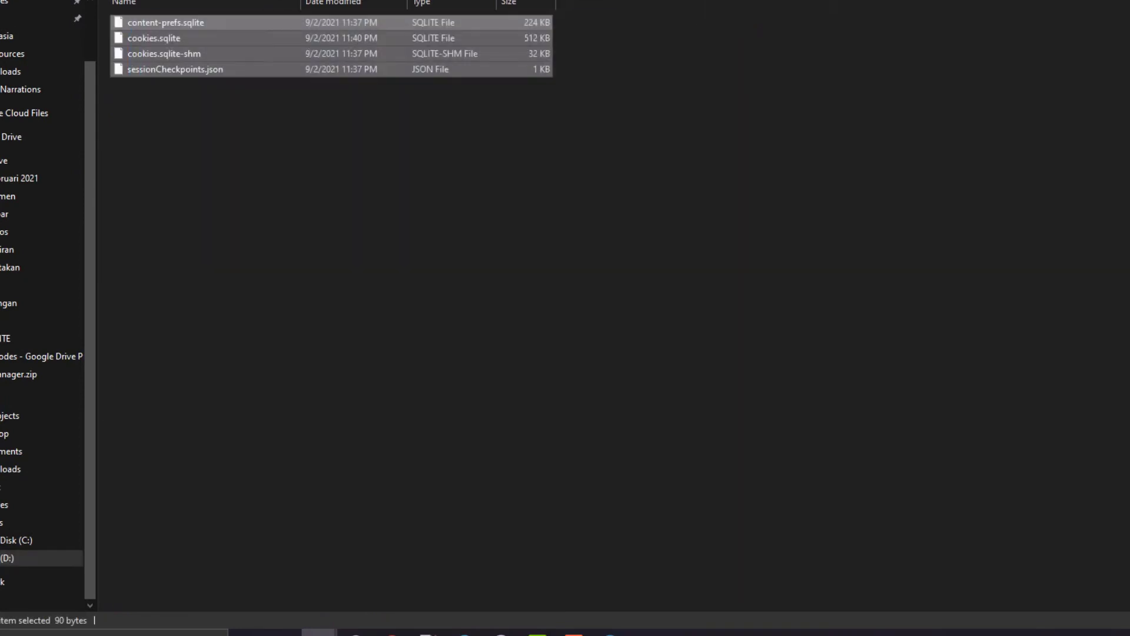
{"action": "key", "text": "Delete"}
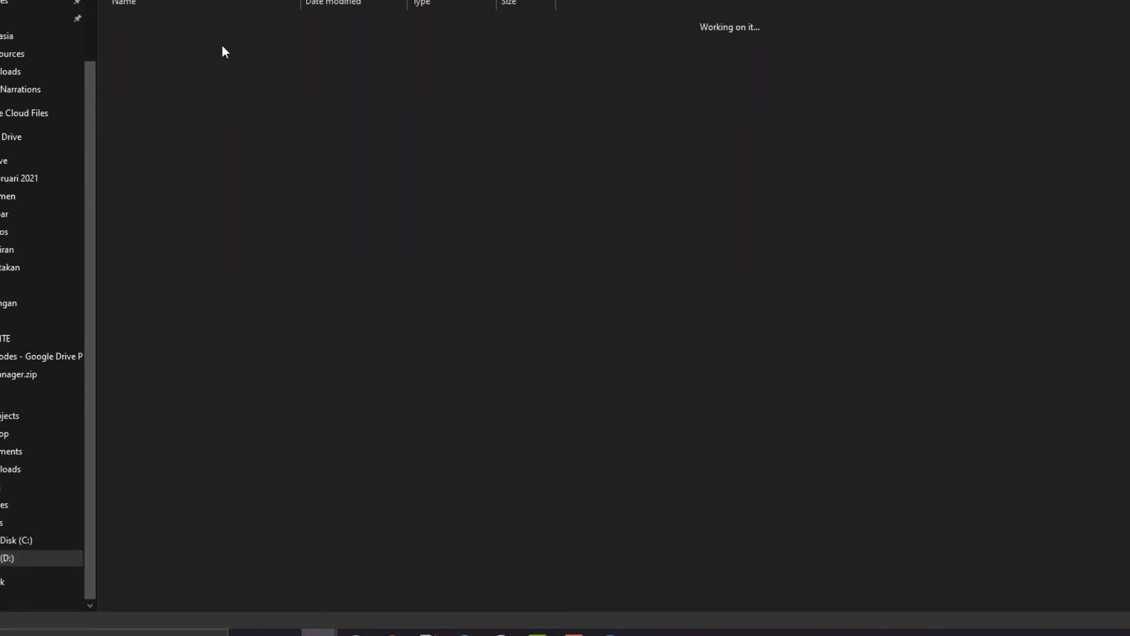
{"action": "key", "text": "ctrl+v"}
{"action": "left_click", "coordinate": [518, 243]}
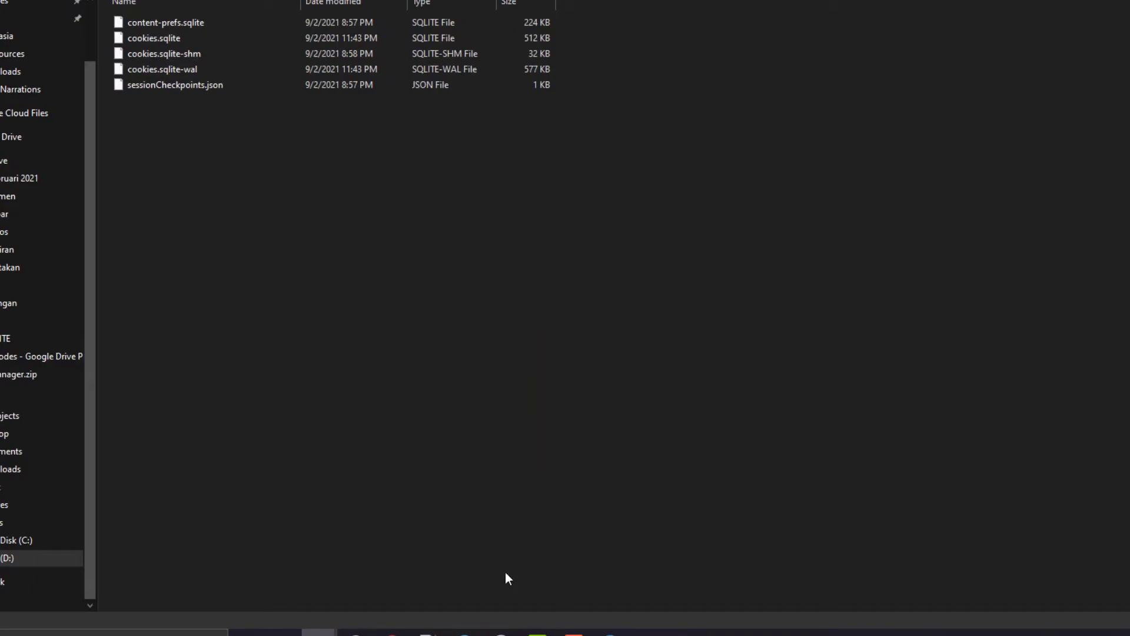
Check the Gmail page in Pale Moon, return to File Explorer and open the account's profile folder inside C:\palemoon.
{"action": "key", "text": "alt+Tab"}
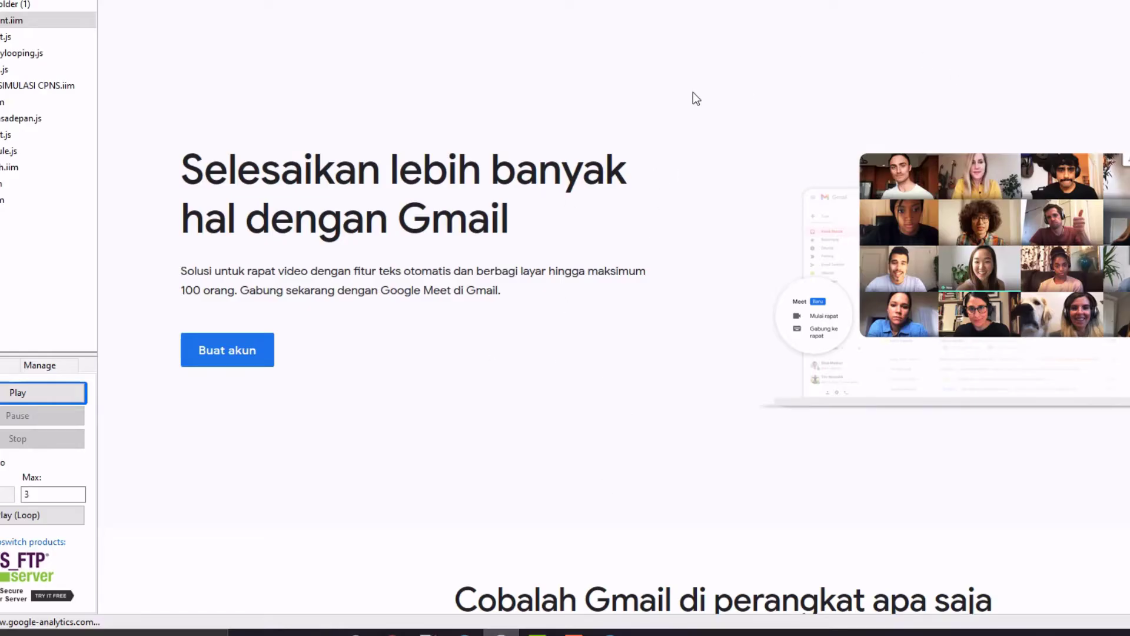
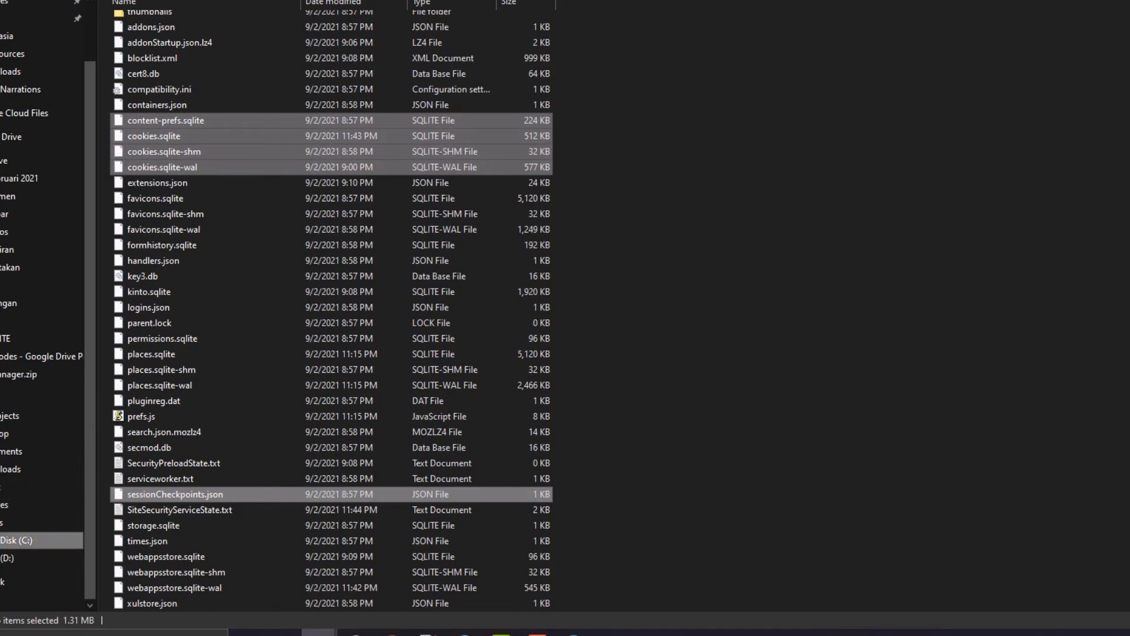
{"action": "left_click", "coordinate": [17, 540]}
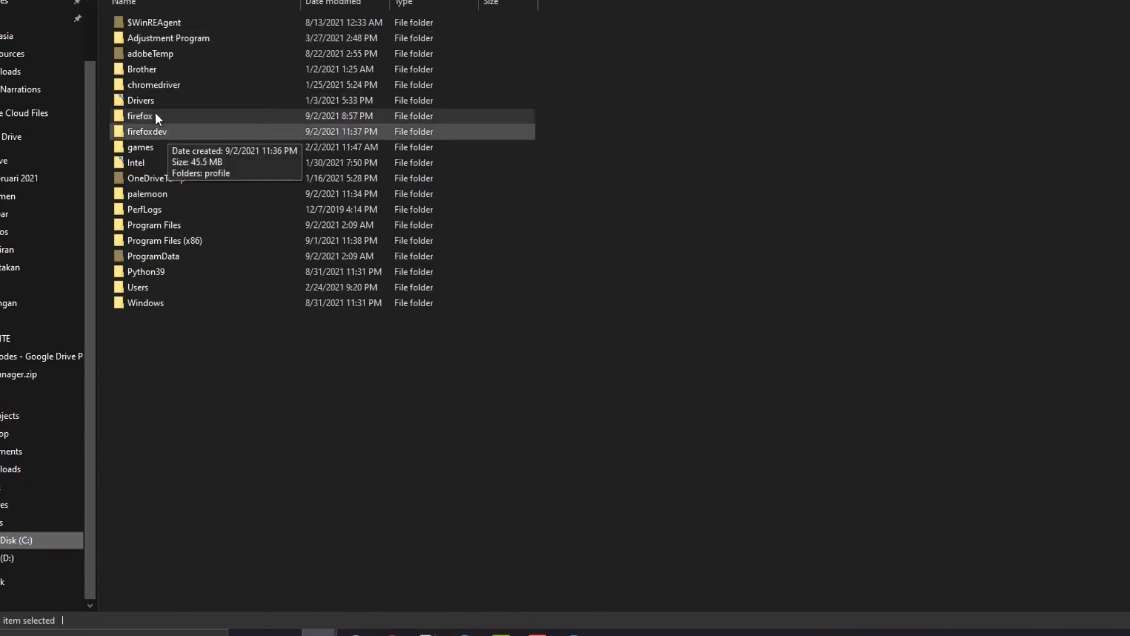
{"action": "double_click", "coordinate": [153, 194]}
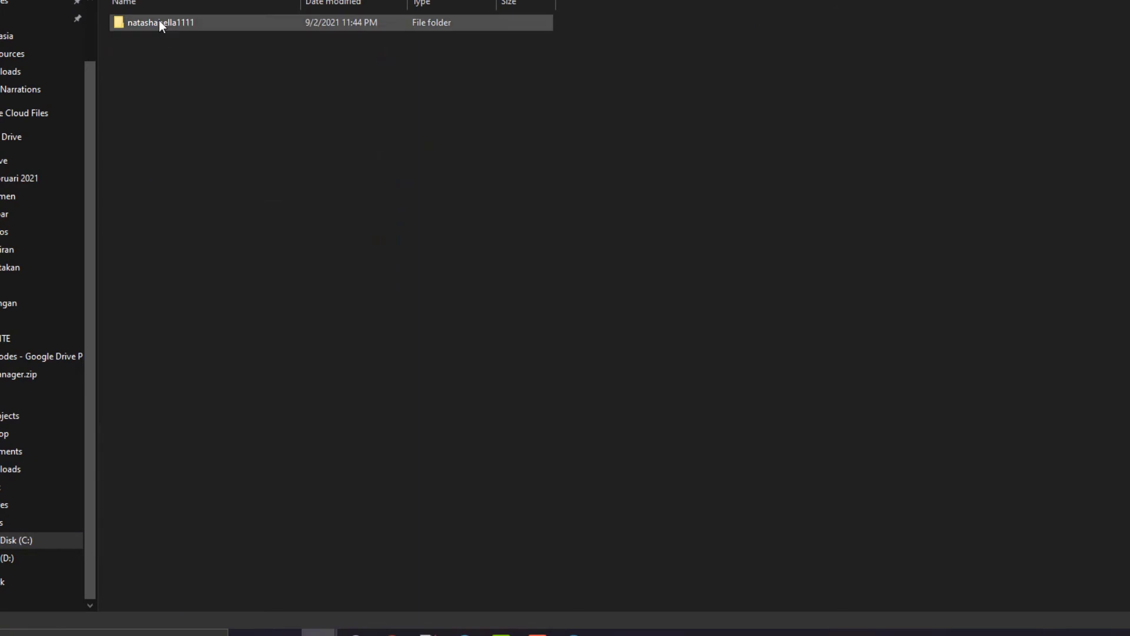
{"action": "left_click", "coordinate": [159, 22]}
{"action": "double_click", "coordinate": [159, 22]}
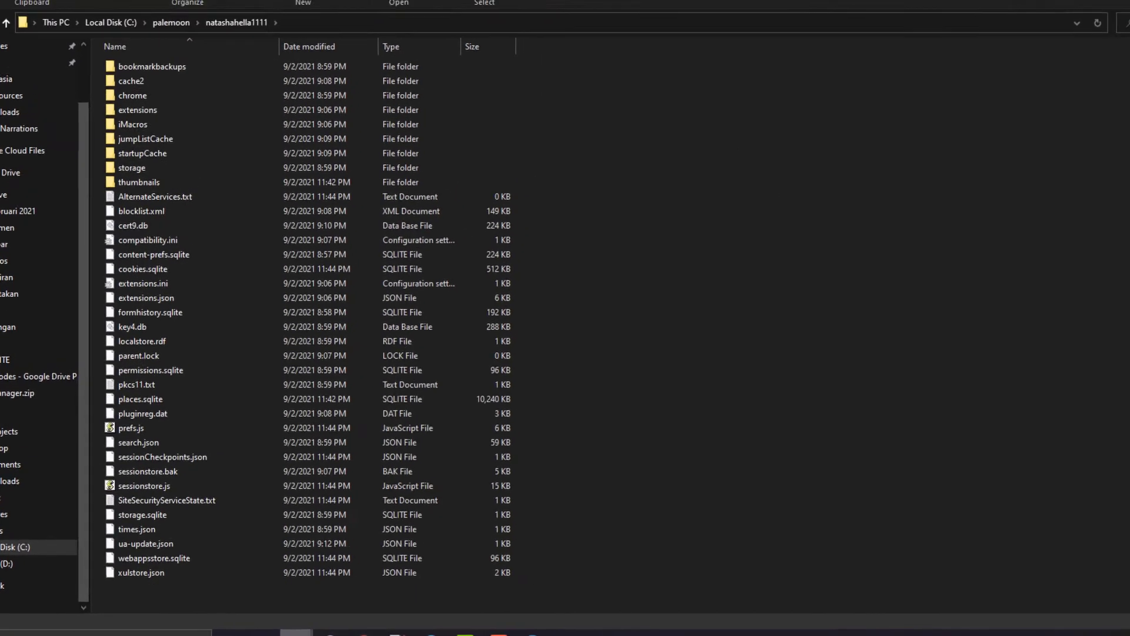
Copy all files from the bk cookies folder into the account's profile folder in C:\palemoon, replacing the files with the same names.
{"action": "mouse_move", "coordinate": [281, 632]}
{"action": "left_click", "coordinate": [327, 587]}
{"action": "key", "text": "ctrl+a"}
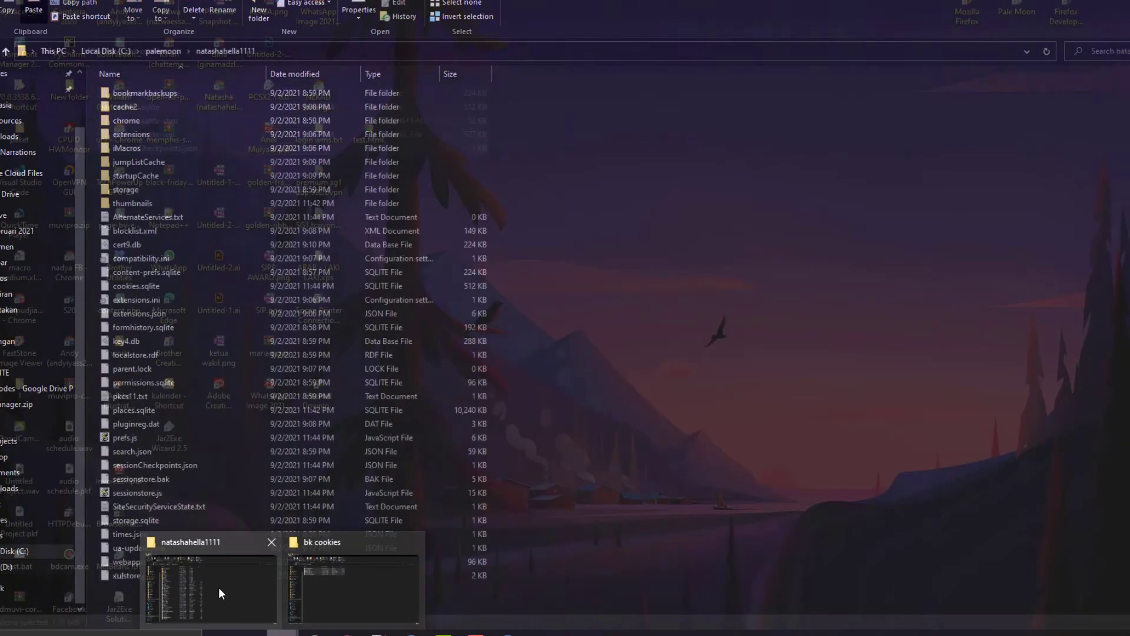
{"action": "left_click", "coordinate": [220, 589]}
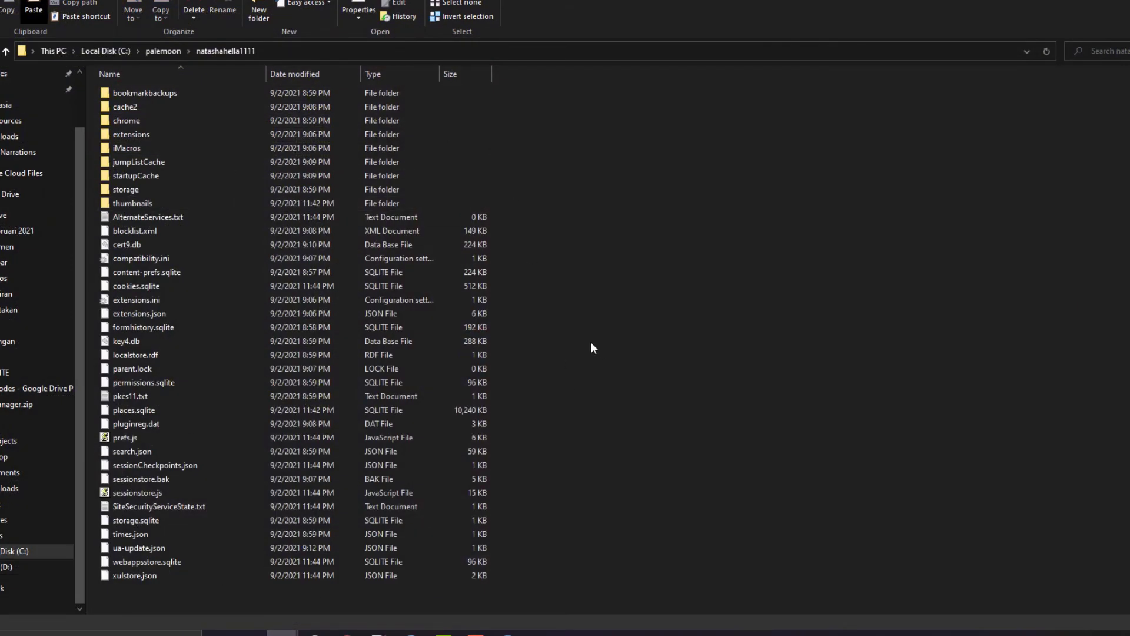
{"action": "key", "text": "ctrl+v"}
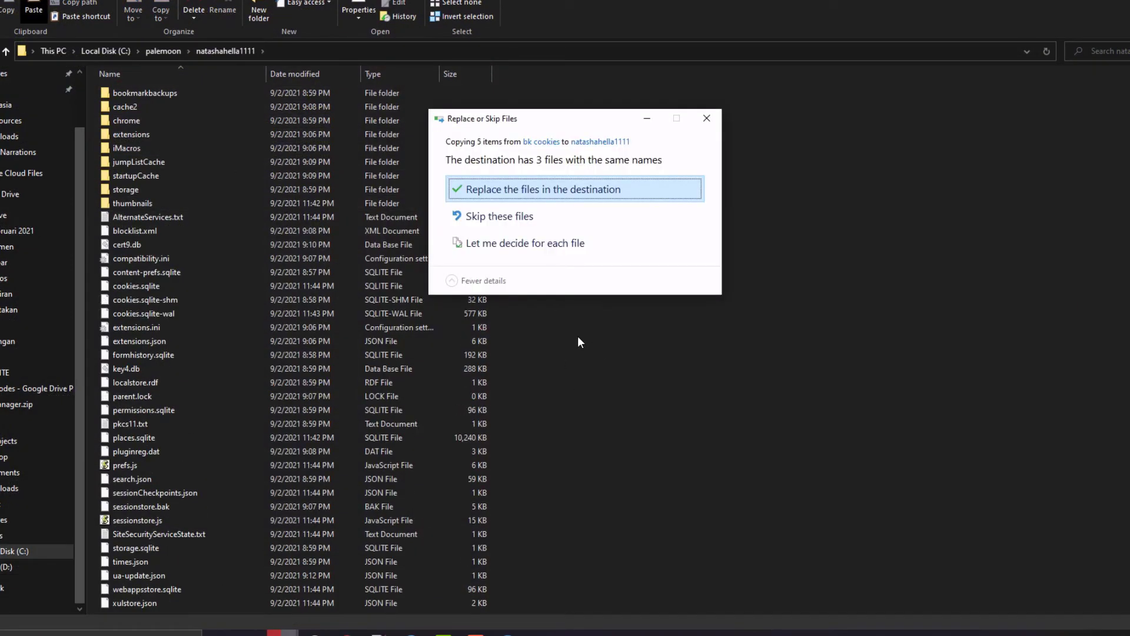
{"action": "key", "text": "Return"}
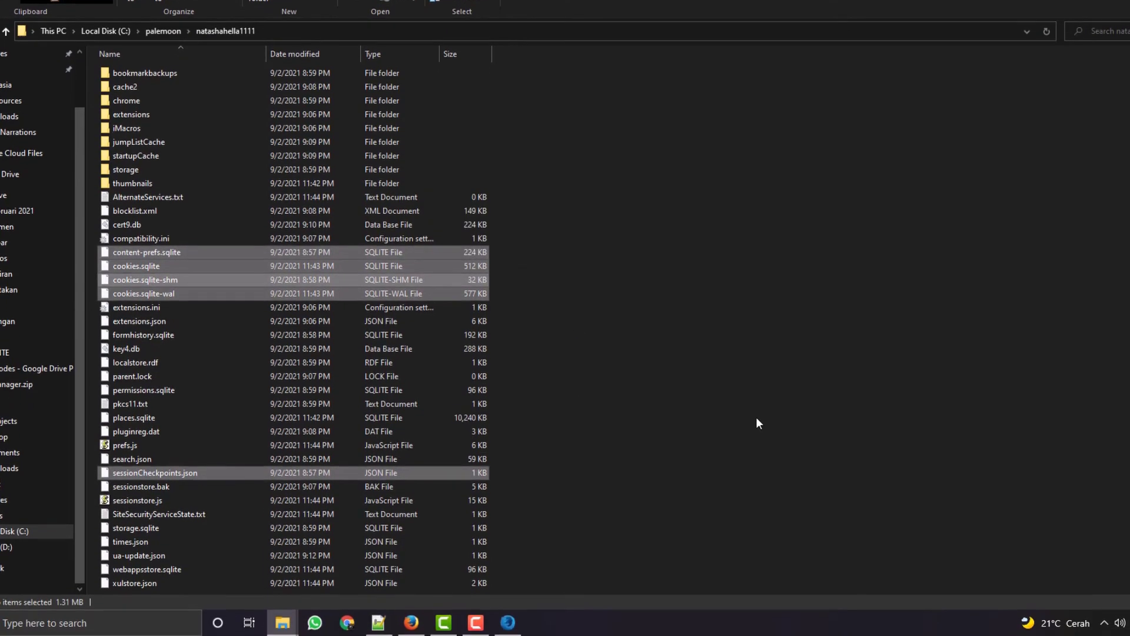
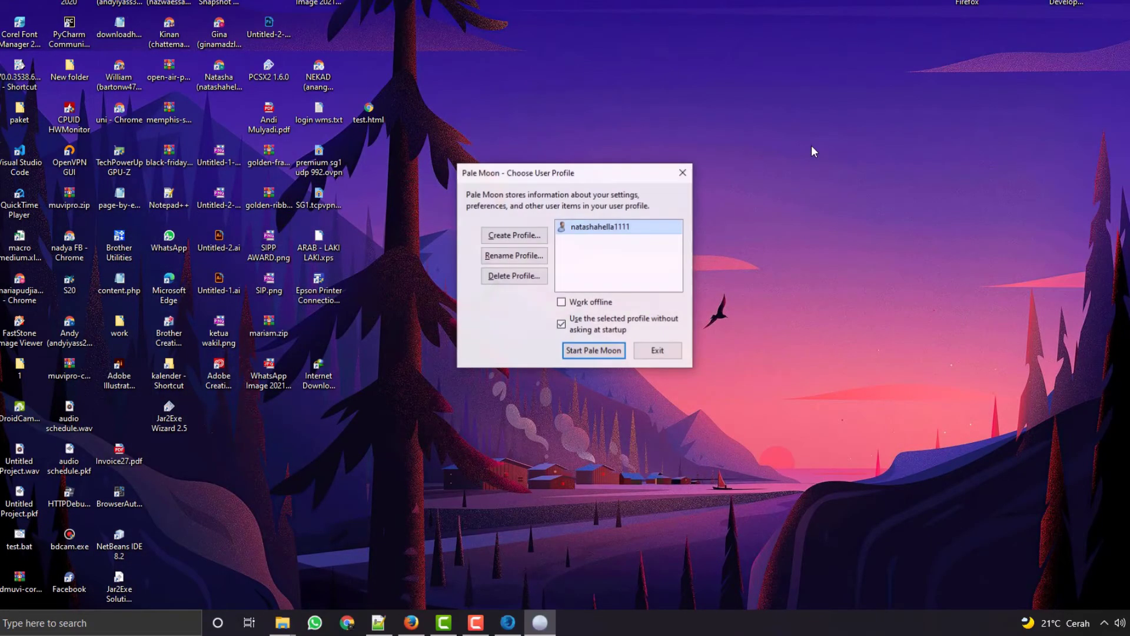
Start Pale Moon with the existing profile, decline making it the default browser and open Gmail from the start page.
{"action": "left_click", "coordinate": [608, 353]}
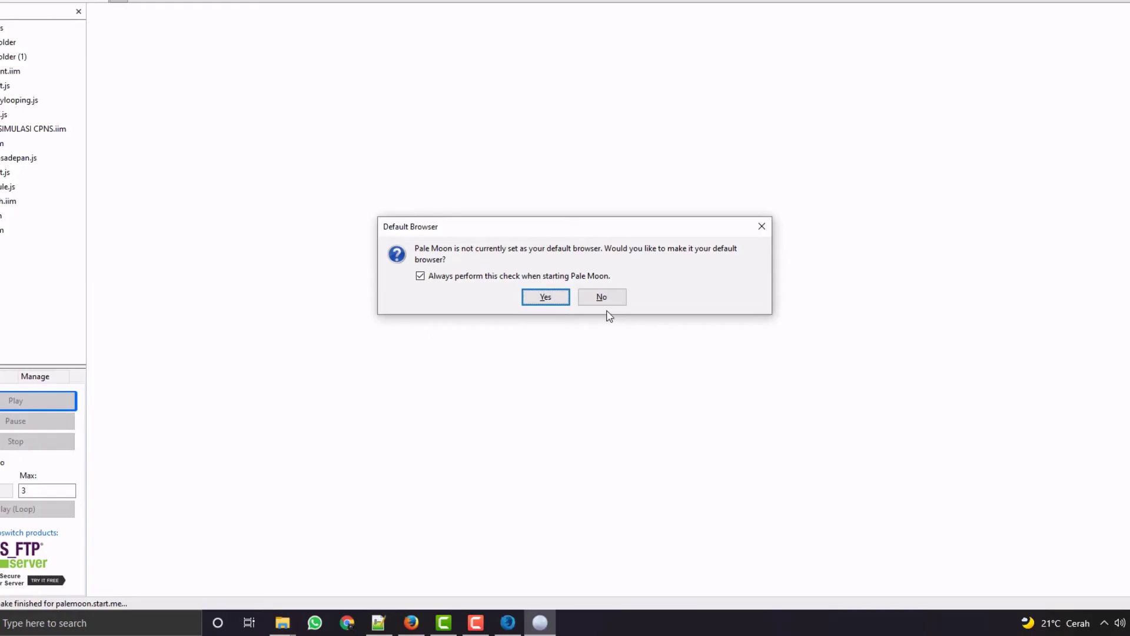
{"action": "left_click", "coordinate": [599, 298]}
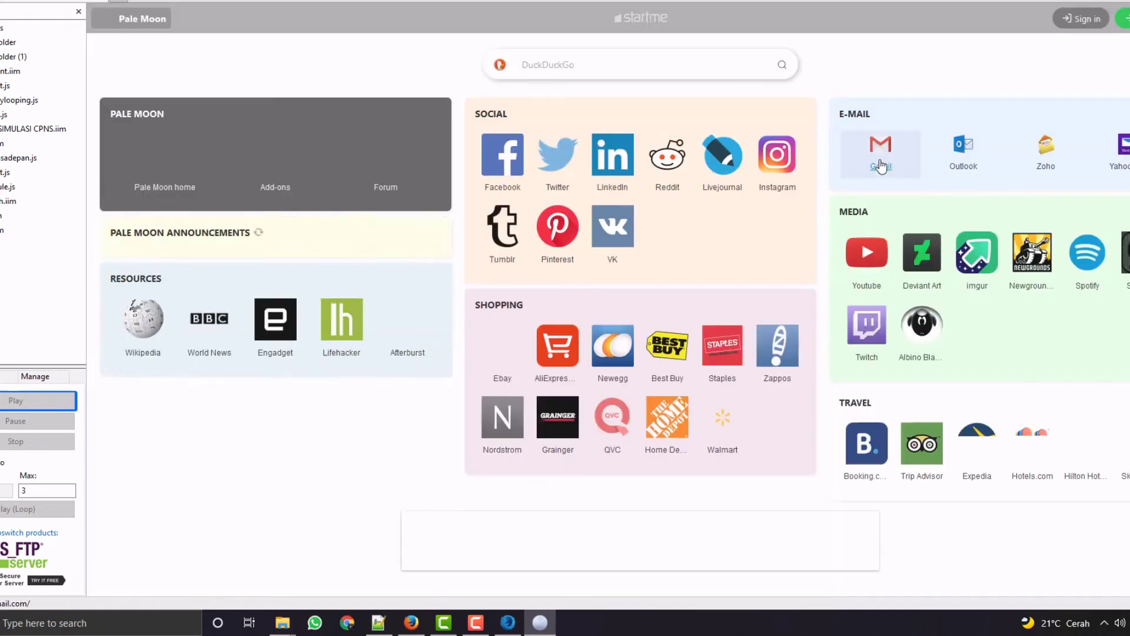
{"action": "left_click", "coordinate": [880, 163]}
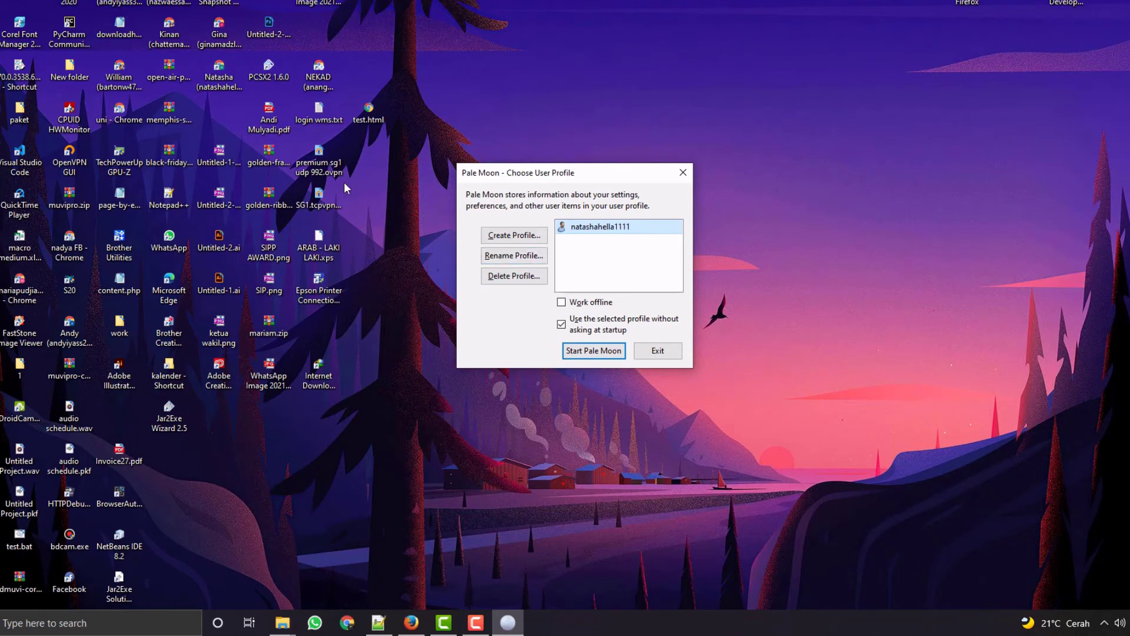
Move the two Chrome profile shortcuts to an empty area of the desktop and open both profiles.
{"action": "left_click_drag", "start_coordinate": [222, 81], "coordinate": [640, 0]}
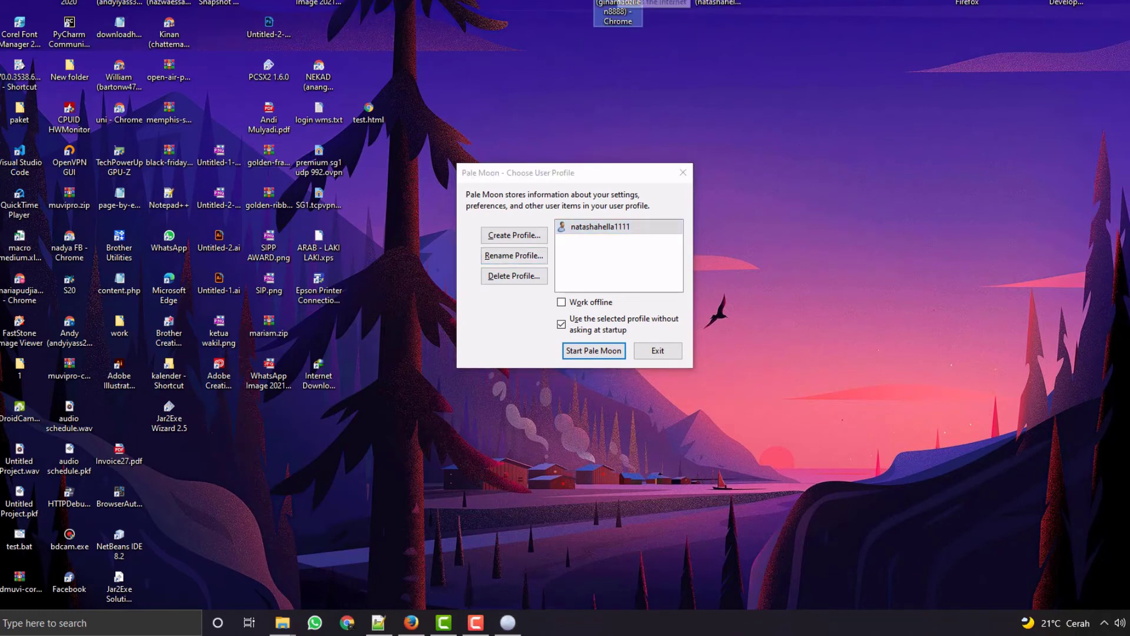
{"action": "key", "text": "Return"}
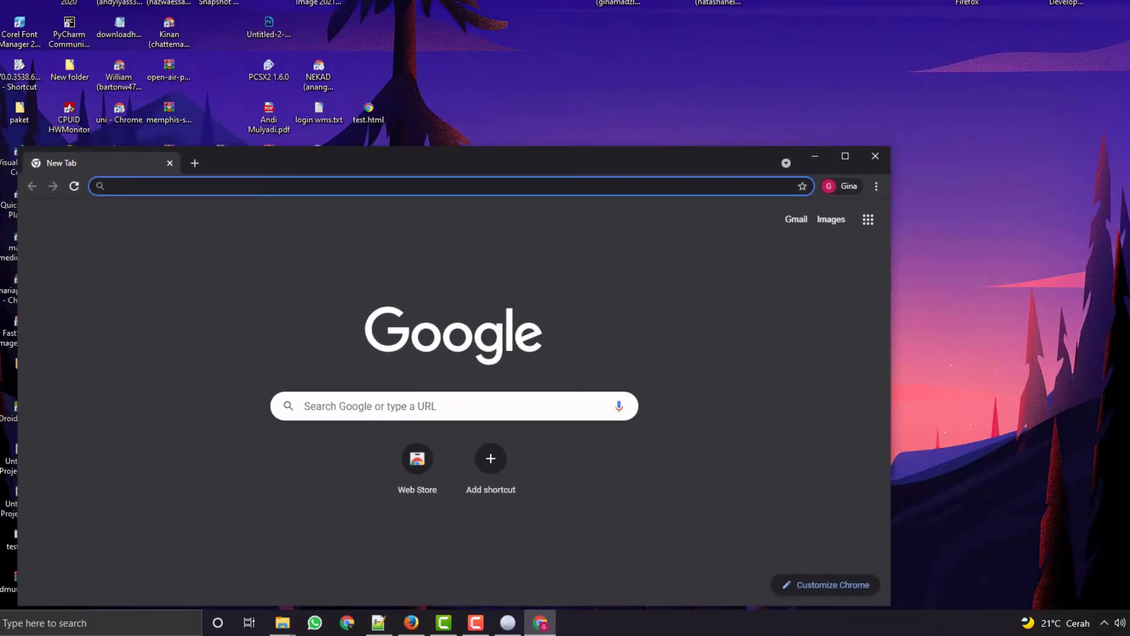
{"action": "double_click", "coordinate": [718, 3]}
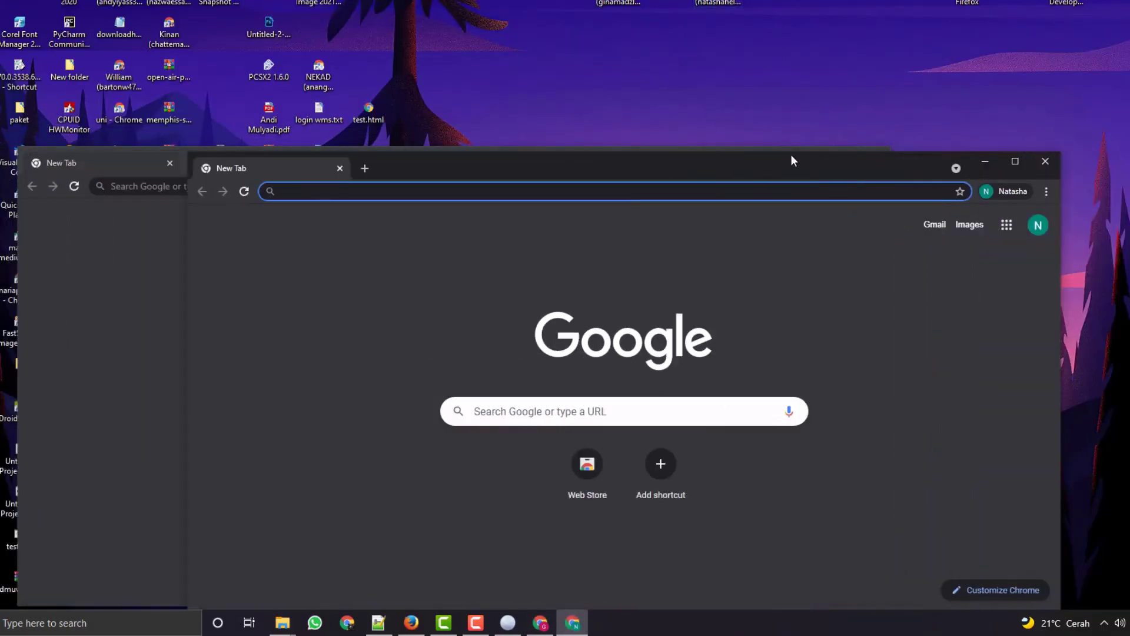
Place the two Chrome profile windows side by side for comparison and close both.
{"action": "left_click_drag", "start_coordinate": [792, 159], "coordinate": [818, 32]}
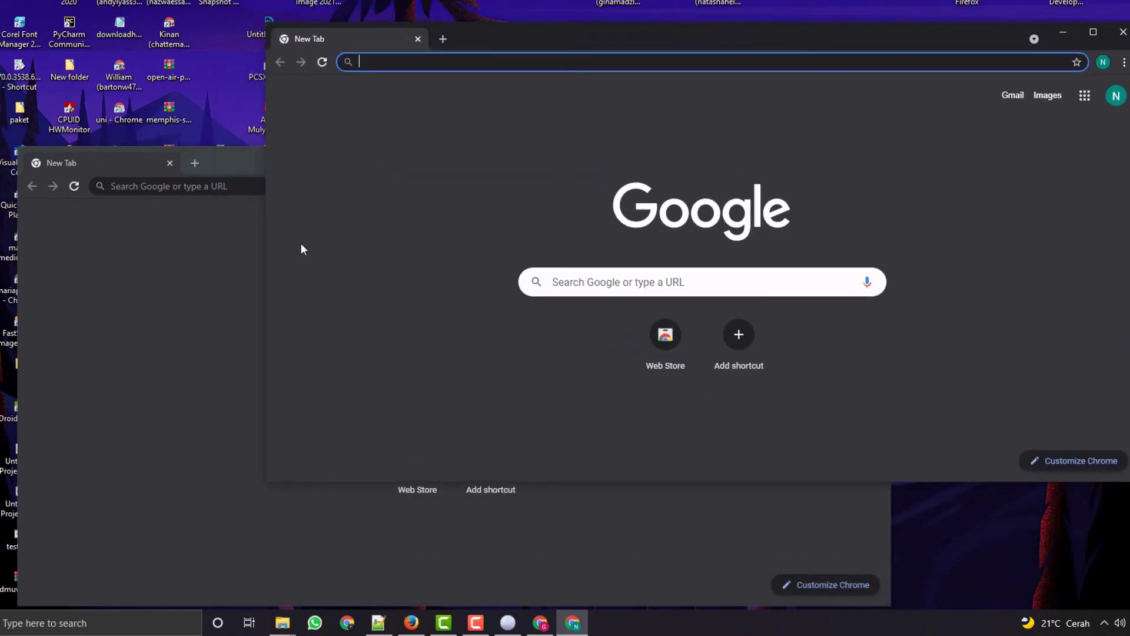
{"action": "left_click", "coordinate": [584, 159]}
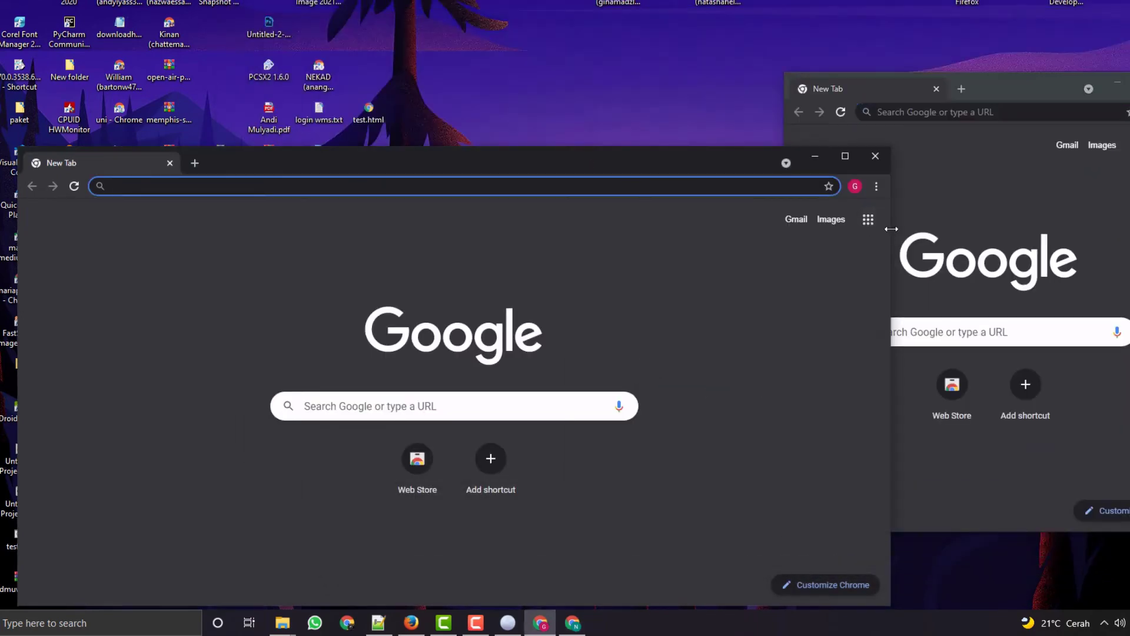
{"action": "left_click_drag", "start_coordinate": [891, 228], "coordinate": [714, 228]}
{"action": "left_click_drag", "start_coordinate": [445, 154], "coordinate": [479, 94]}
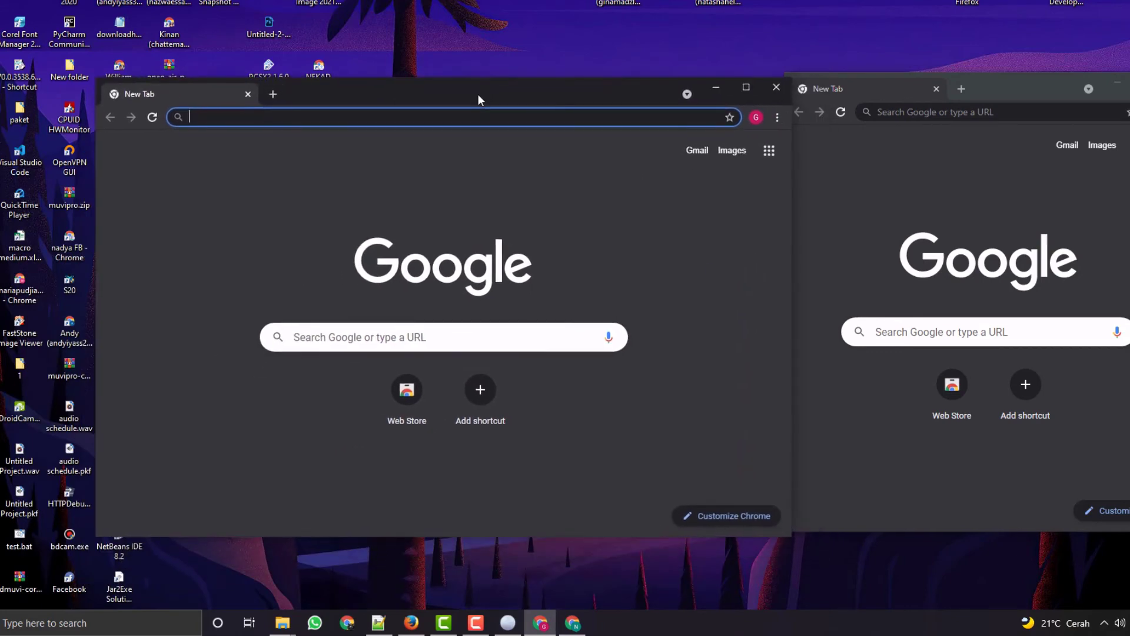
{"action": "left_click", "coordinate": [777, 87]}
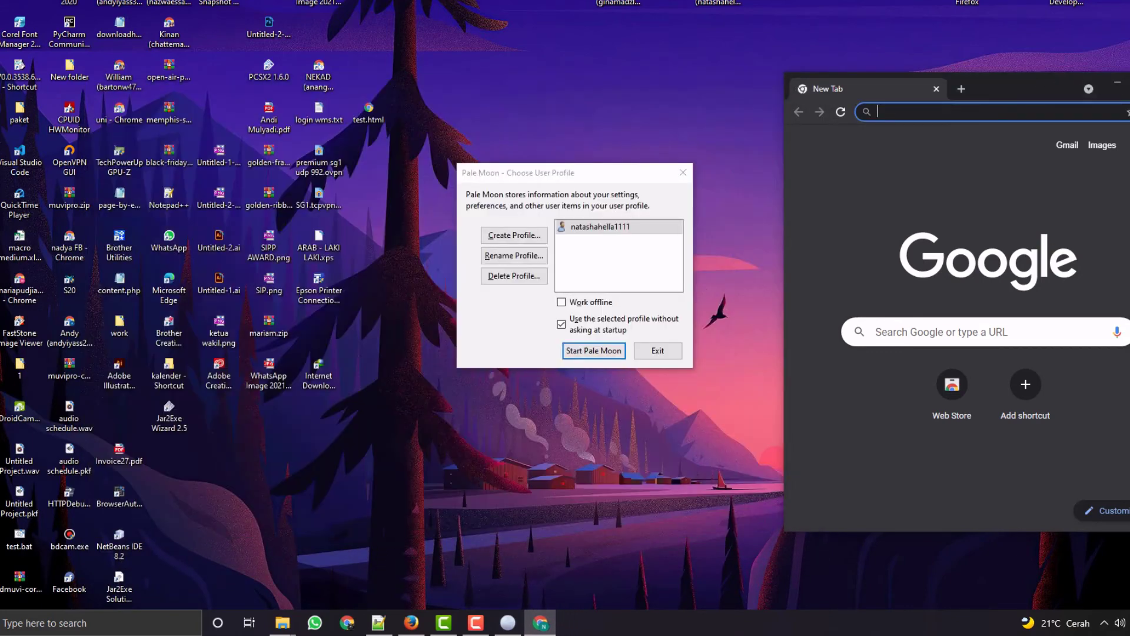
{"action": "key", "text": "ctrl+w"}
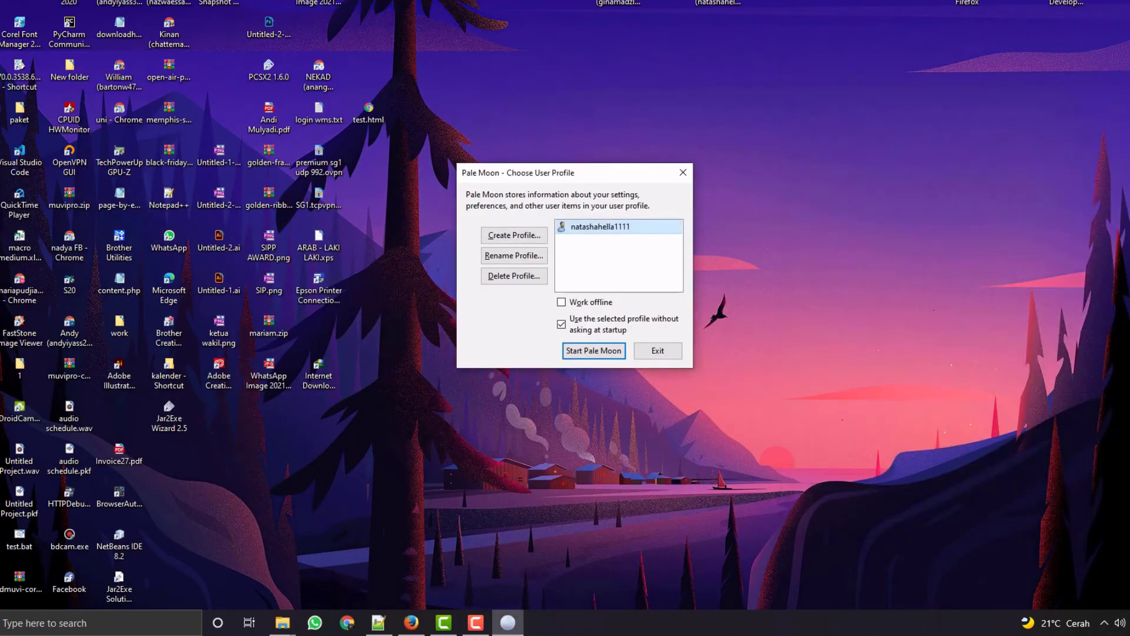
Delete the existing Pale Moon profile together with its files.
{"action": "left_click_drag", "start_coordinate": [530, 172], "coordinate": [763, 84]}
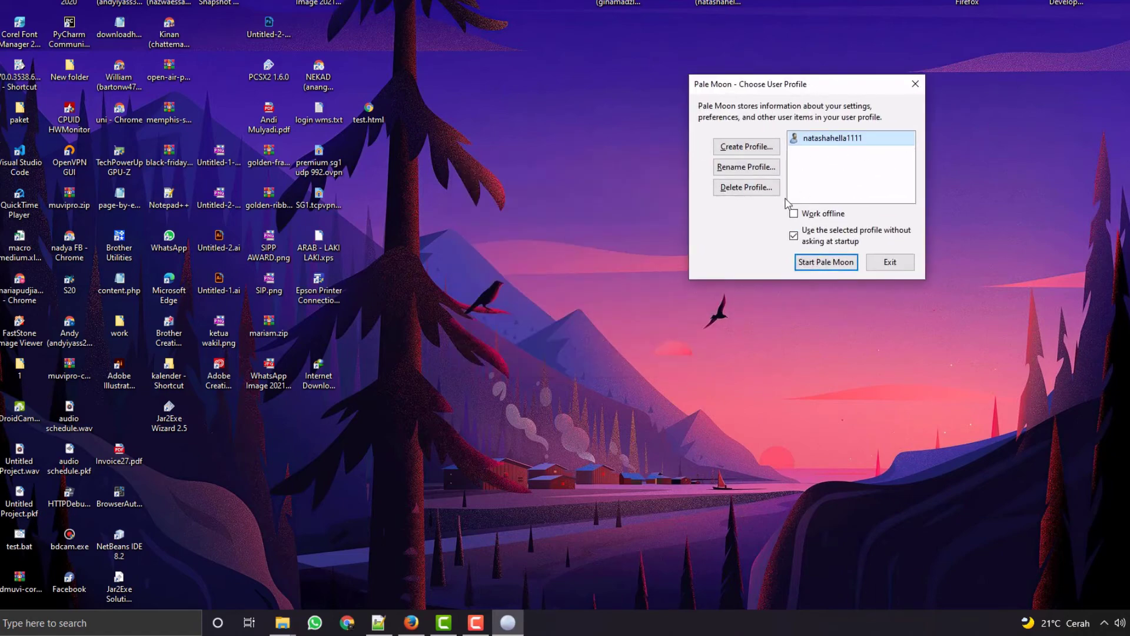
{"action": "left_click", "coordinate": [747, 187]}
{"action": "left_click", "coordinate": [836, 221]}
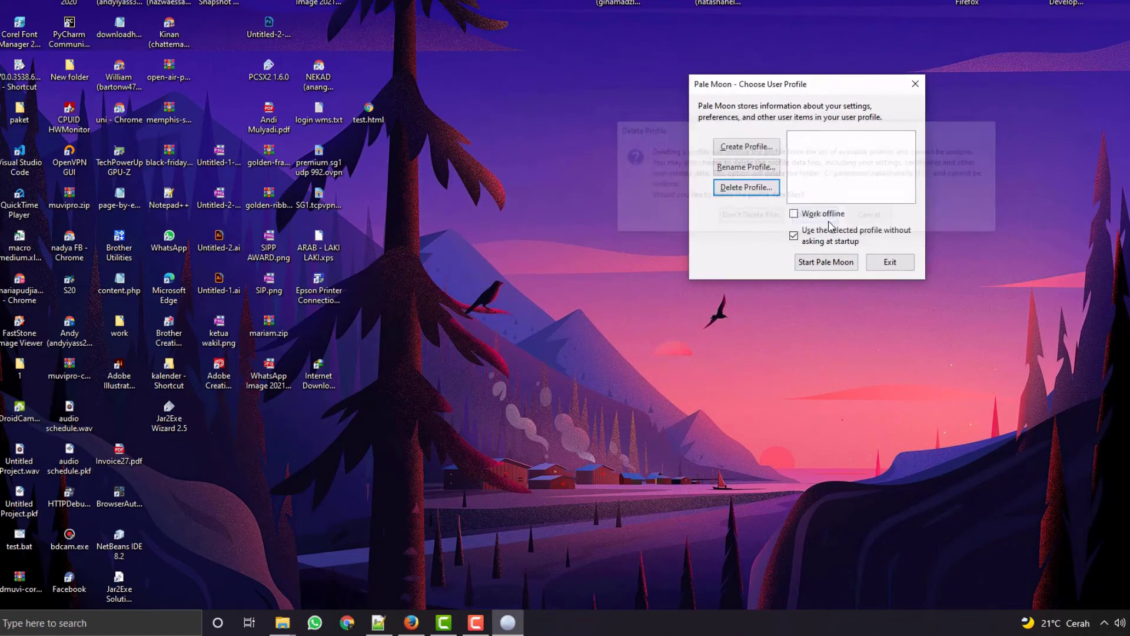
Begin a new Pale Moon profile and name it "profile 1".
{"action": "left_click", "coordinate": [746, 150]}
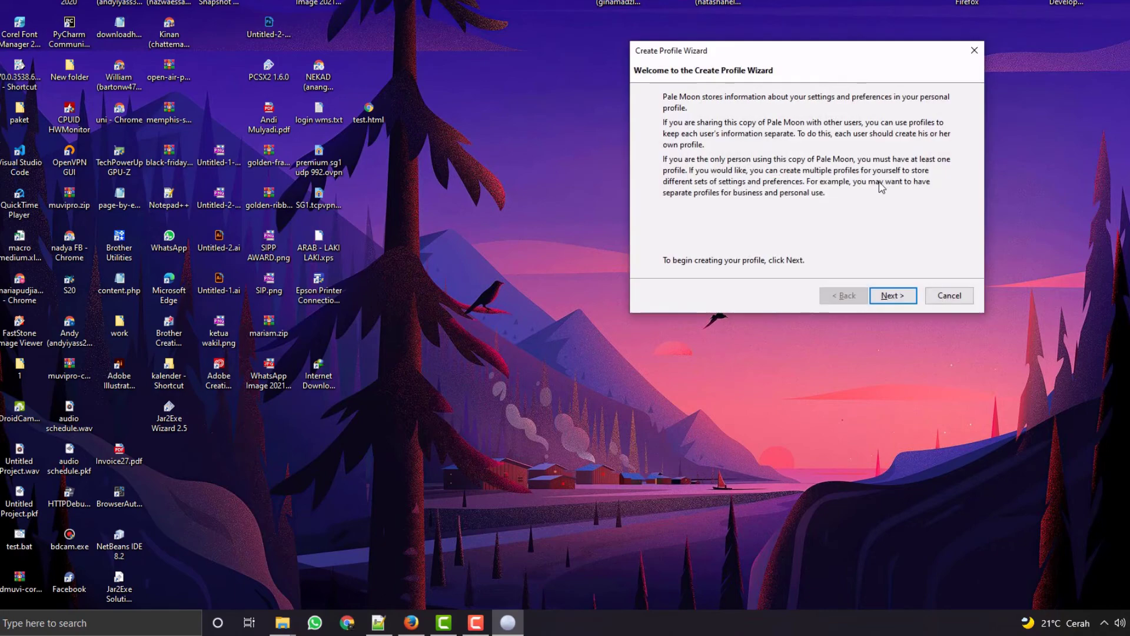
{"action": "left_click", "coordinate": [892, 296]}
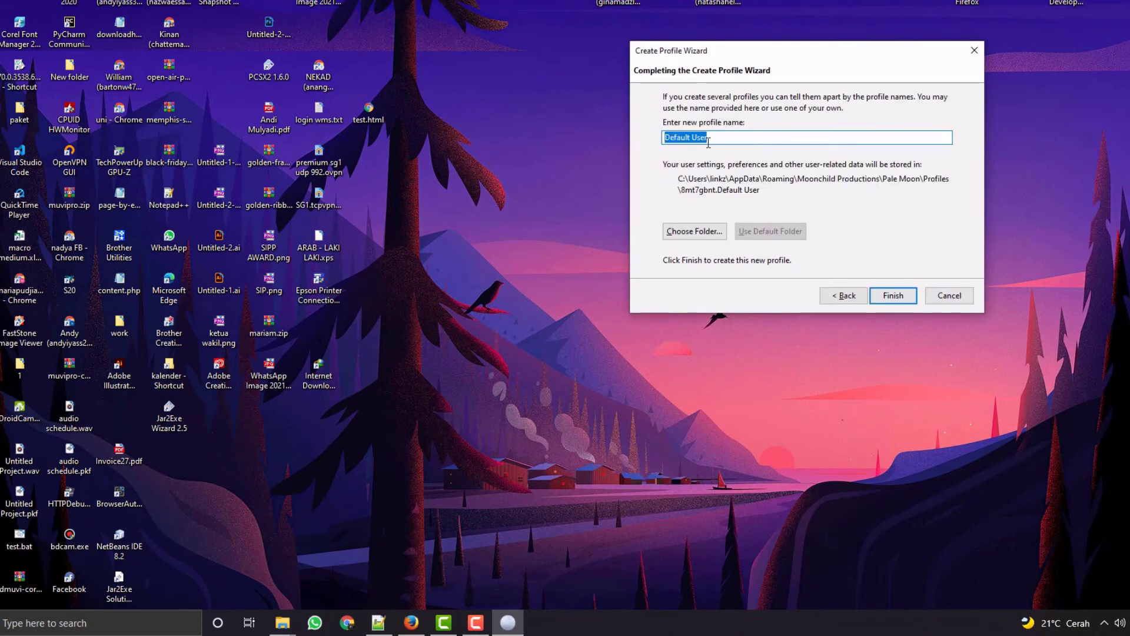
{"action": "left_click", "coordinate": [664, 137]}
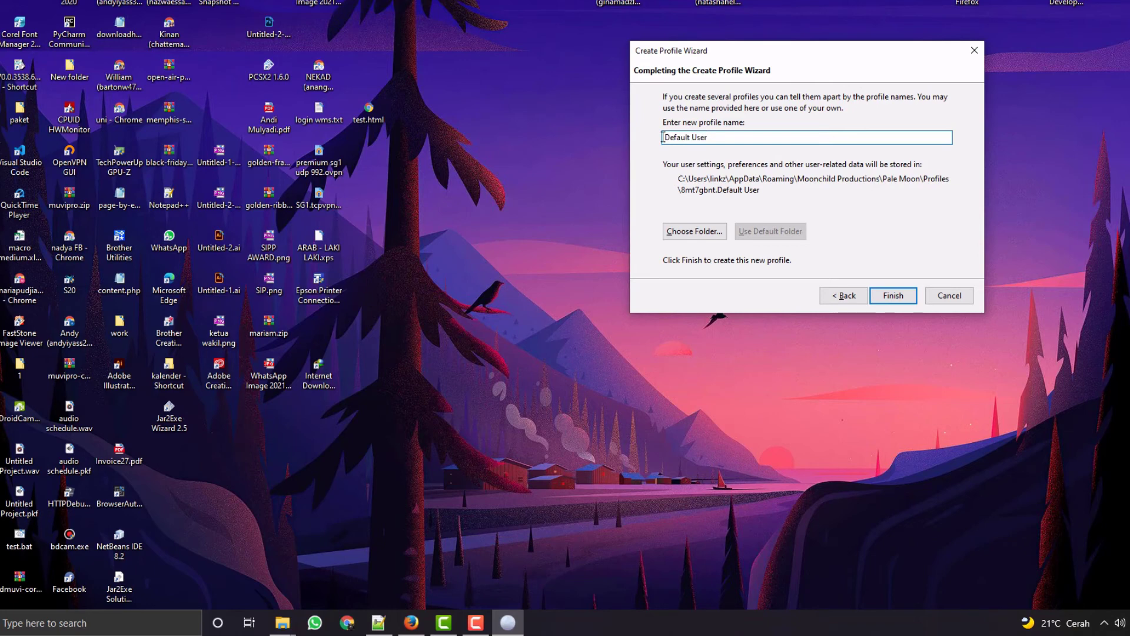
{"action": "triple_click", "coordinate": [664, 138]}
{"action": "type", "text": "profile 1"}
Create a folder named "profile 1" in C:\palemoon, choose it as the new profile's storage folder and finish the profile.
{"action": "left_click", "coordinate": [695, 231]}
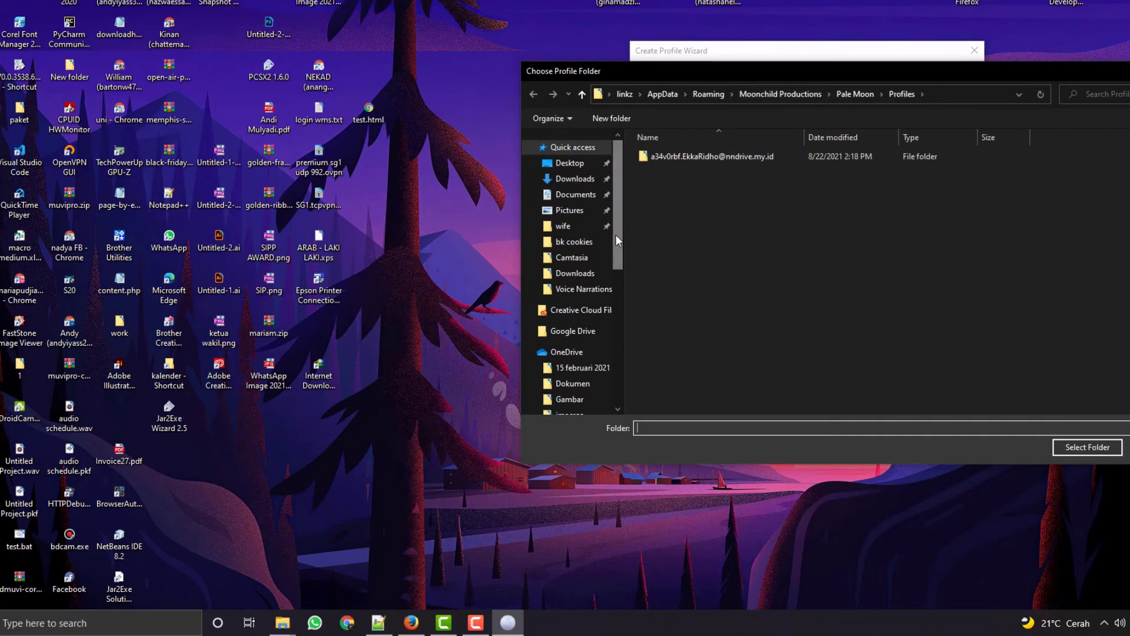
{"action": "left_click_drag", "start_coordinate": [616, 235], "coordinate": [621, 350]}
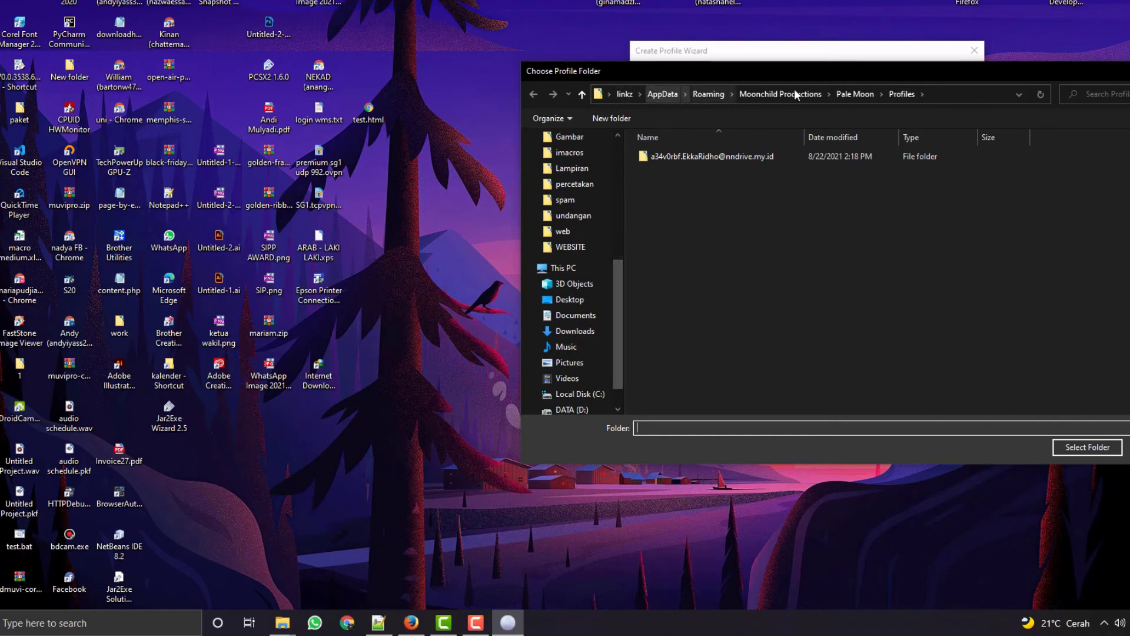
{"action": "left_click", "coordinate": [580, 394]}
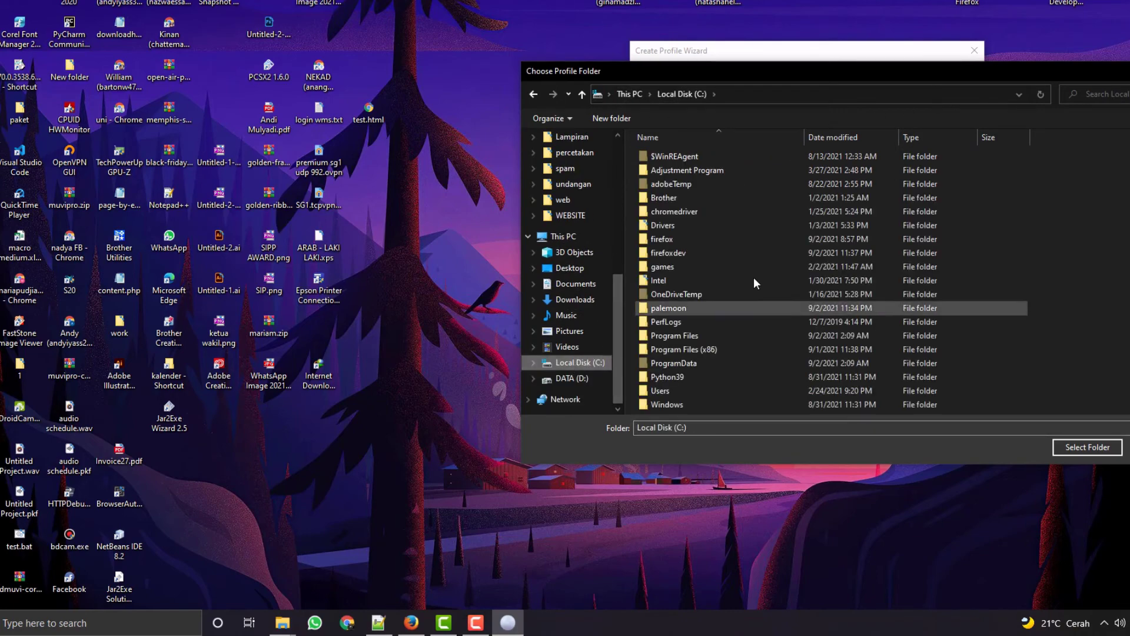
{"action": "double_click", "coordinate": [689, 307]}
{"action": "right_click", "coordinate": [724, 336]}
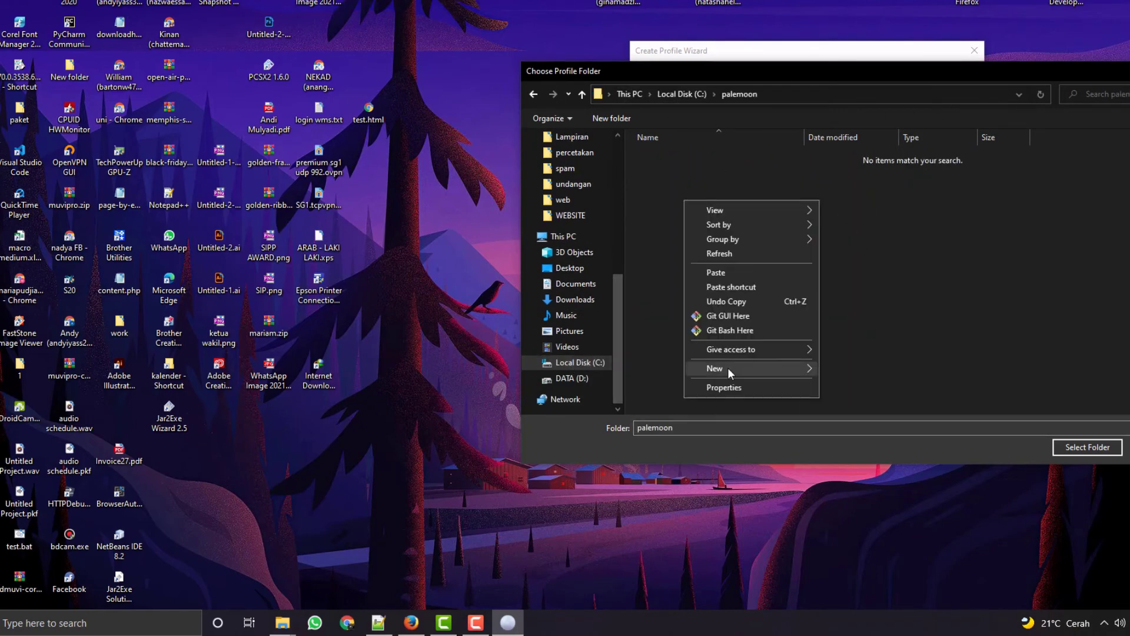
{"action": "mouse_move", "coordinate": [730, 369]}
{"action": "left_click", "coordinate": [869, 369]}
{"action": "type", "text": "profile 1"}
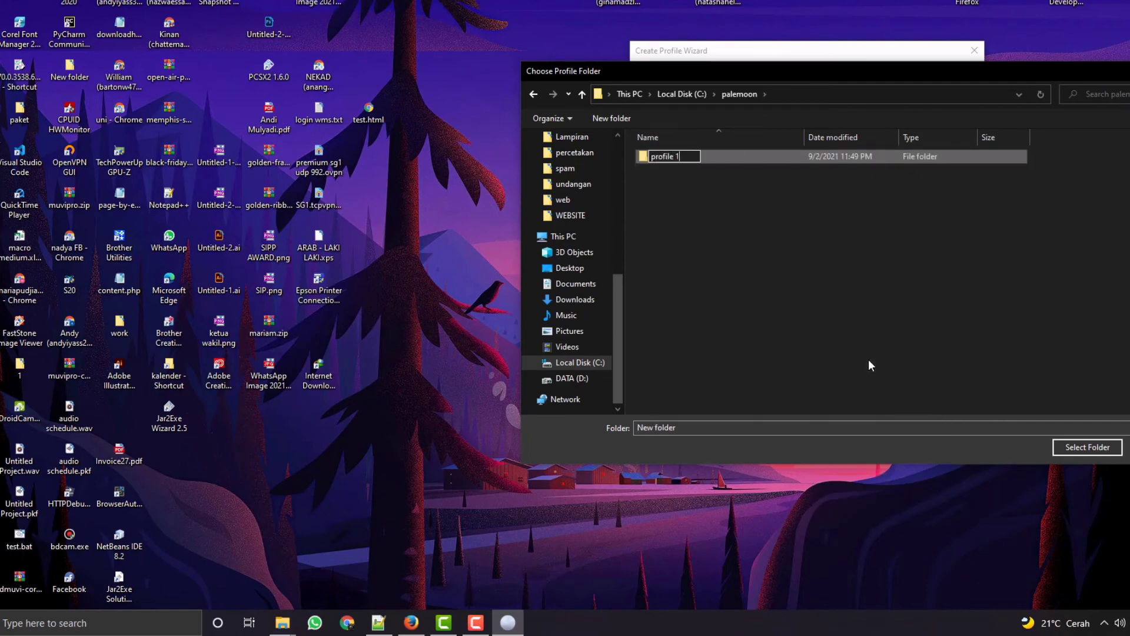
{"action": "key", "text": "Return"}
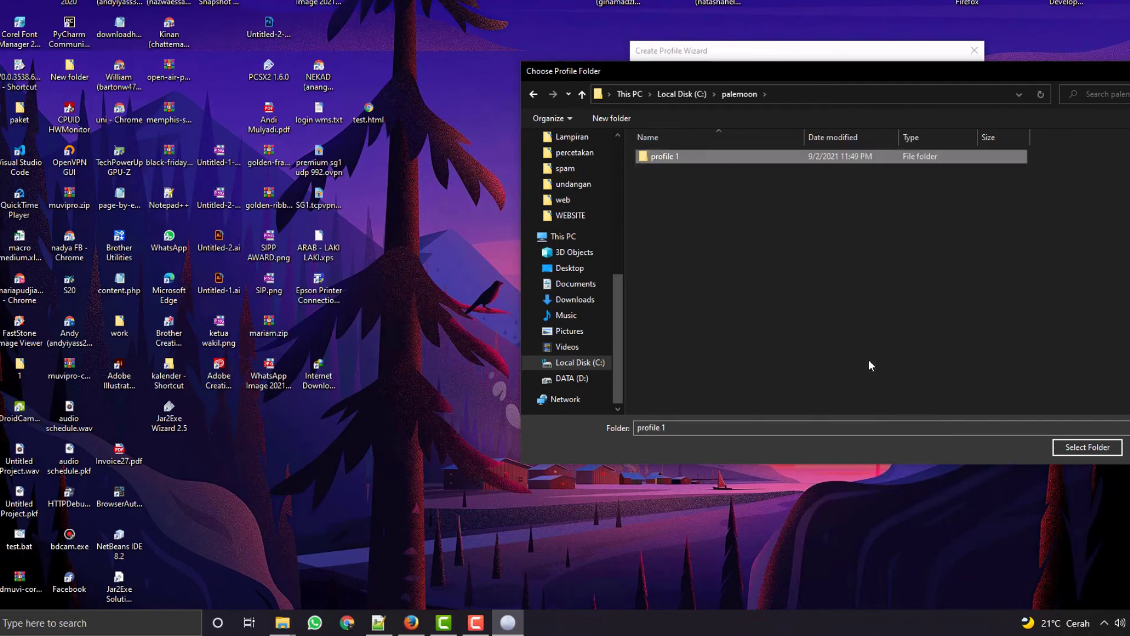
{"action": "left_click", "coordinate": [1098, 447]}
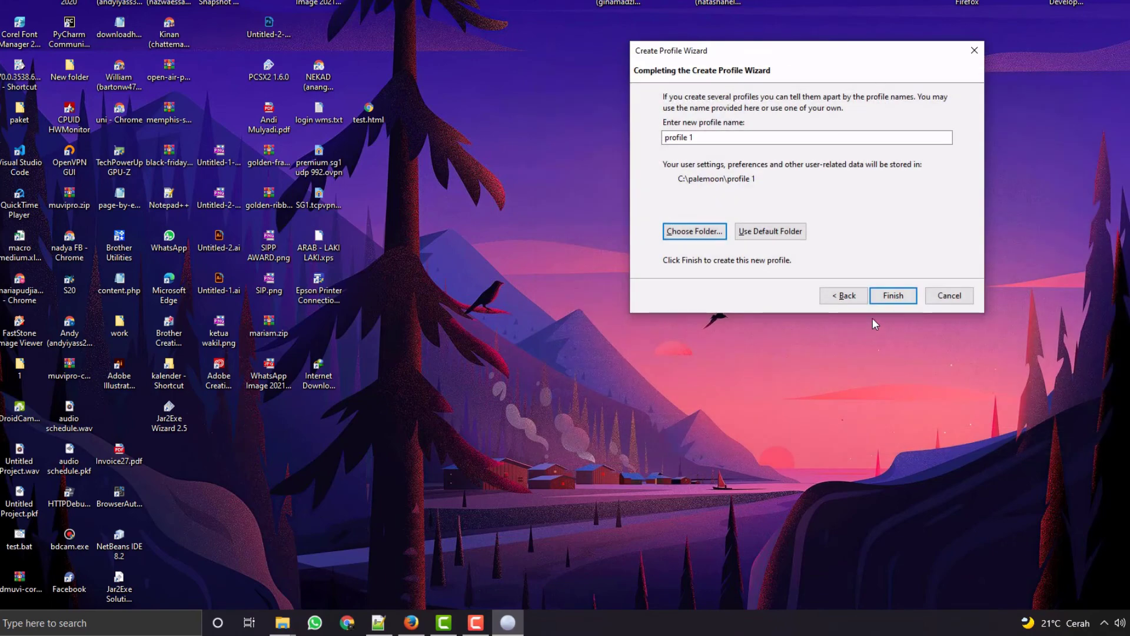
{"action": "left_click", "coordinate": [890, 298]}
Start Pale Moon with profile 1, load gmail.com and close the browser with all its tabs.
{"action": "left_click", "coordinate": [838, 268]}
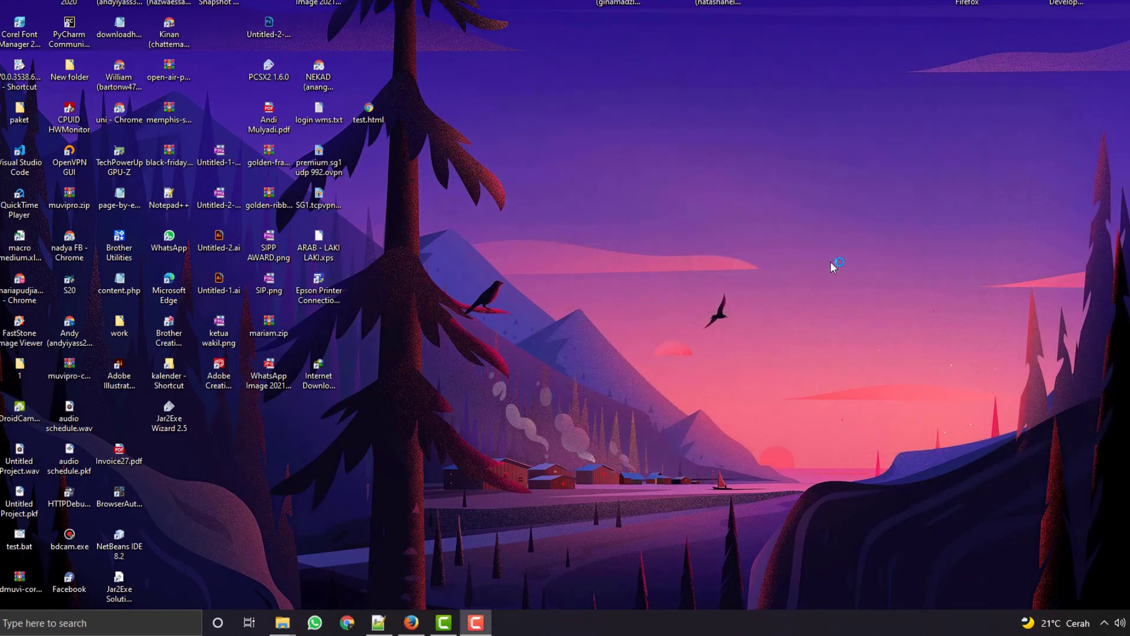
{"action": "type", "text": "gma"}
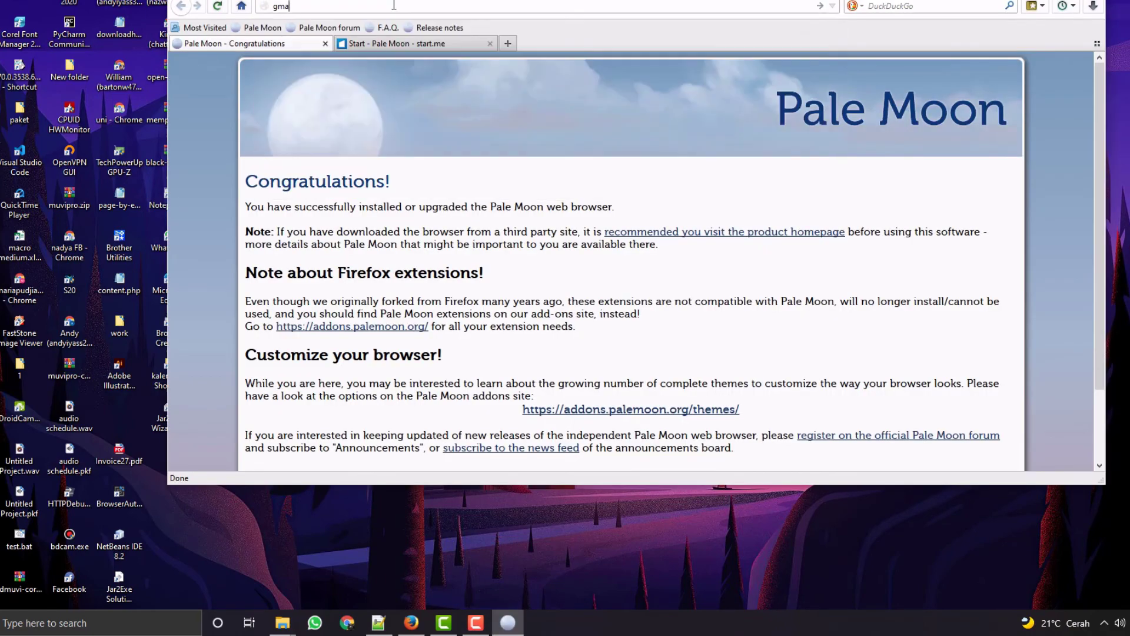
{"action": "type", "text": "il.com"}
{"action": "key", "text": "Return"}
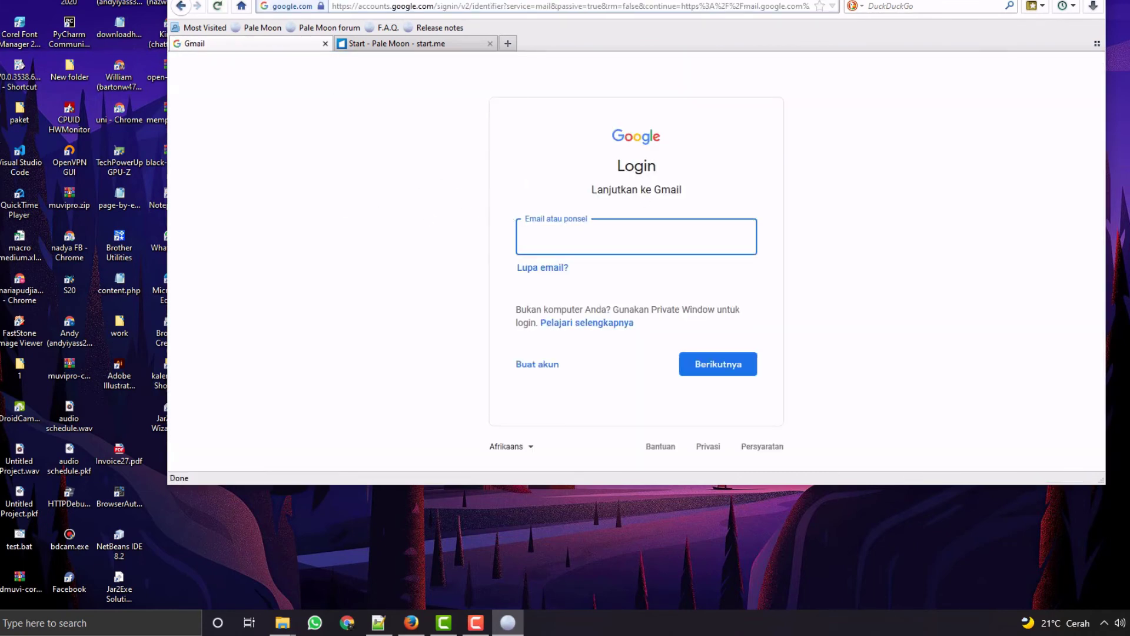
{"action": "key", "text": "alt+F4"}
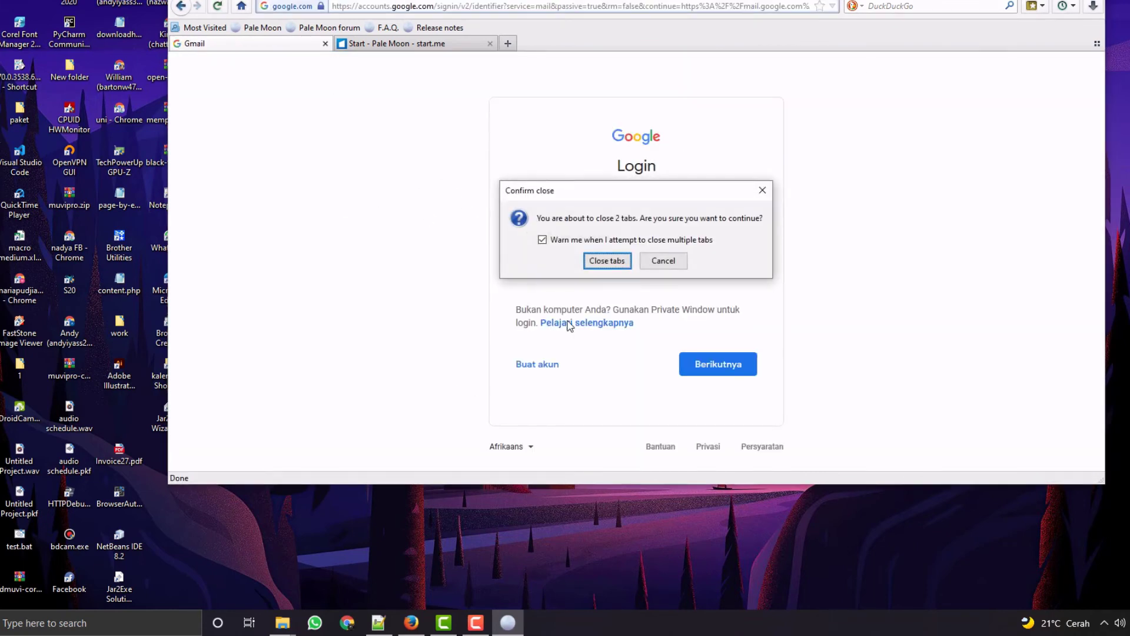
{"action": "left_click", "coordinate": [627, 265]}
Switch to File Explorer and open the signed-in Firefox profile's folder inside C:\firefox.
{"action": "left_click", "coordinate": [418, 628]}
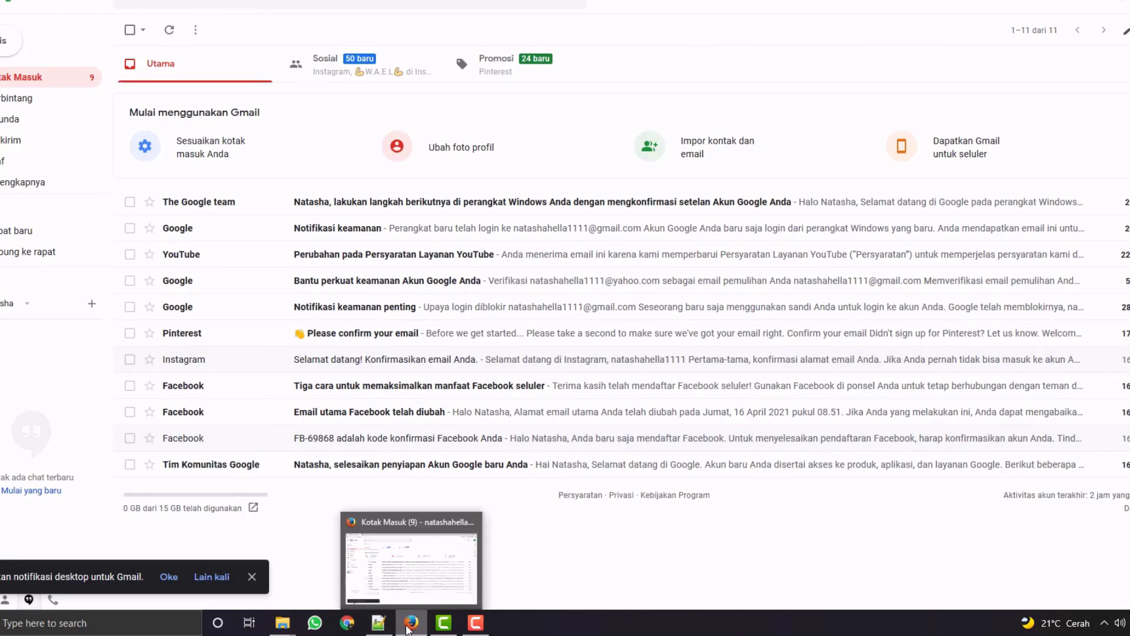
{"action": "mouse_move", "coordinate": [282, 623]}
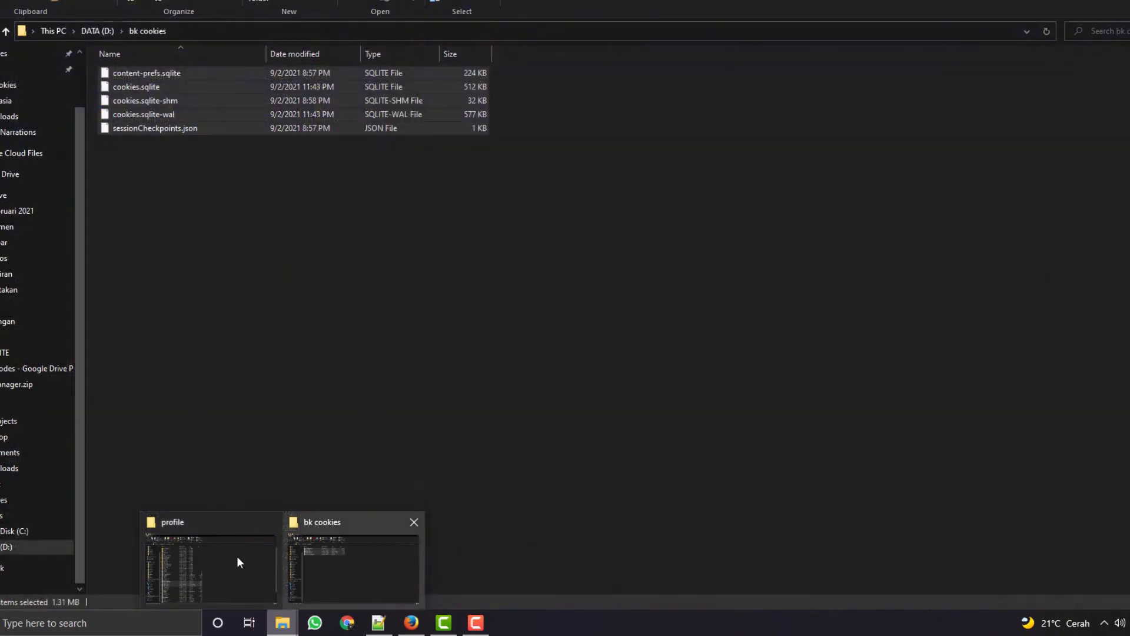
{"action": "left_click", "coordinate": [236, 556]}
{"action": "left_click", "coordinate": [147, 32]}
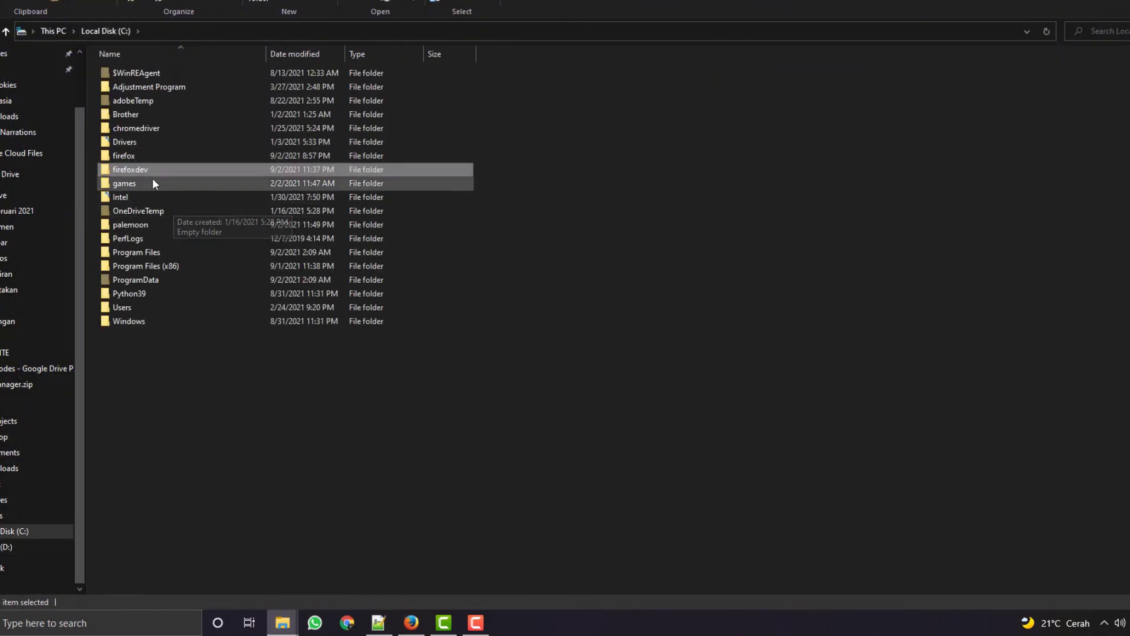
{"action": "double_click", "coordinate": [137, 155]}
{"action": "double_click", "coordinate": [135, 73]}
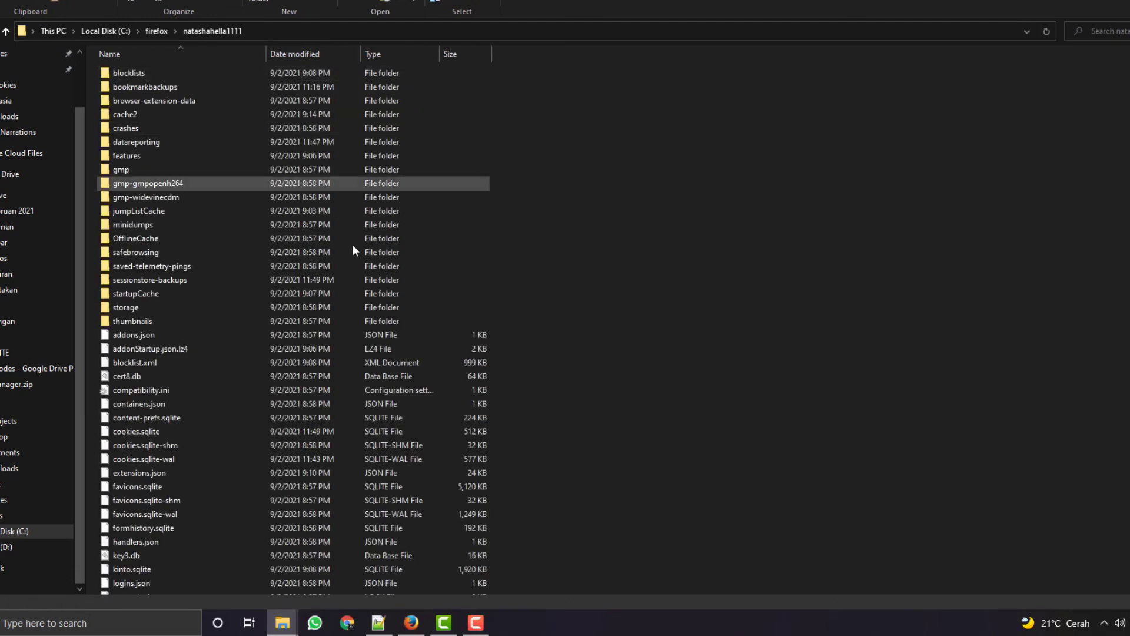
Copy content-prefs.sqlite, cookies.sqlite, cookies.sqlite-shm, cookies.sqlite-wal and sessionCheckpoints.json from the Firefox profile folder.
{"action": "left_click", "coordinate": [160, 418]}
{"action": "left_click", "coordinate": [160, 431], "text": "ctrl"}
{"action": "left_click", "coordinate": [161, 445], "text": "ctrl"}
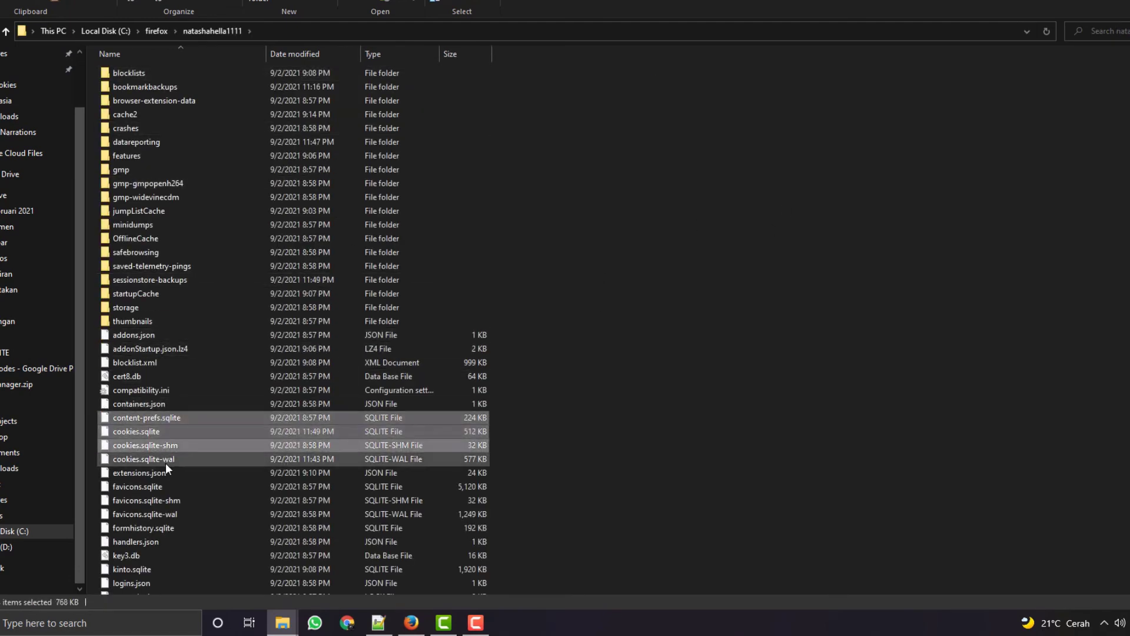
{"action": "left_click", "coordinate": [166, 462], "text": "ctrl"}
{"action": "scroll", "coordinate": [171, 461], "scroll_direction": "down", "scroll_amount": 5}
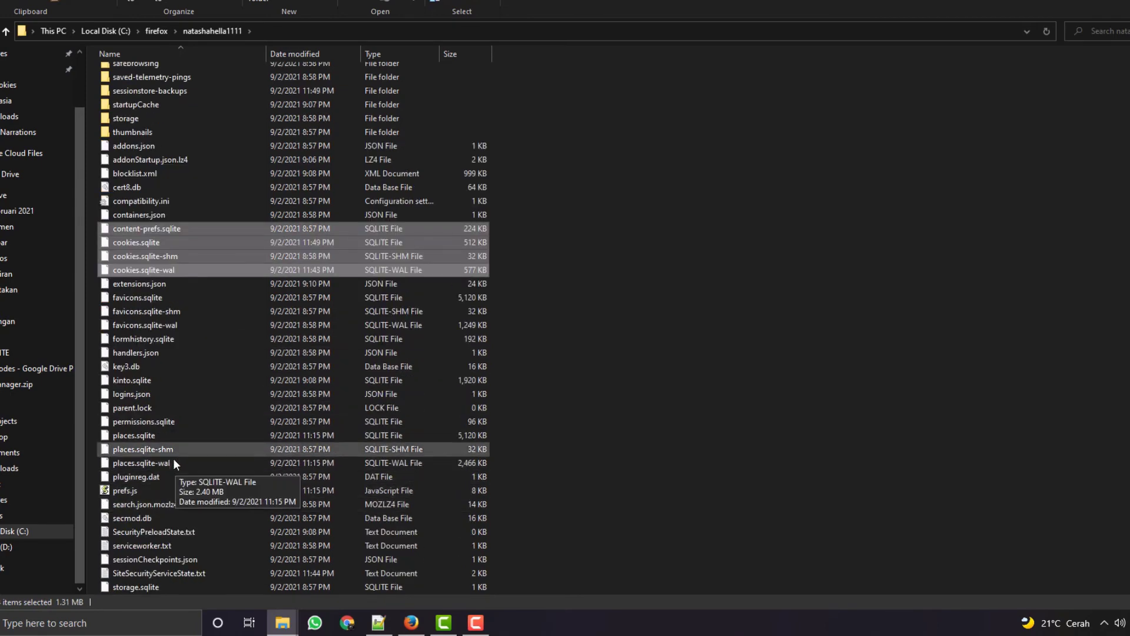
{"action": "scroll", "coordinate": [173, 458], "scroll_direction": "down", "scroll_amount": 2}
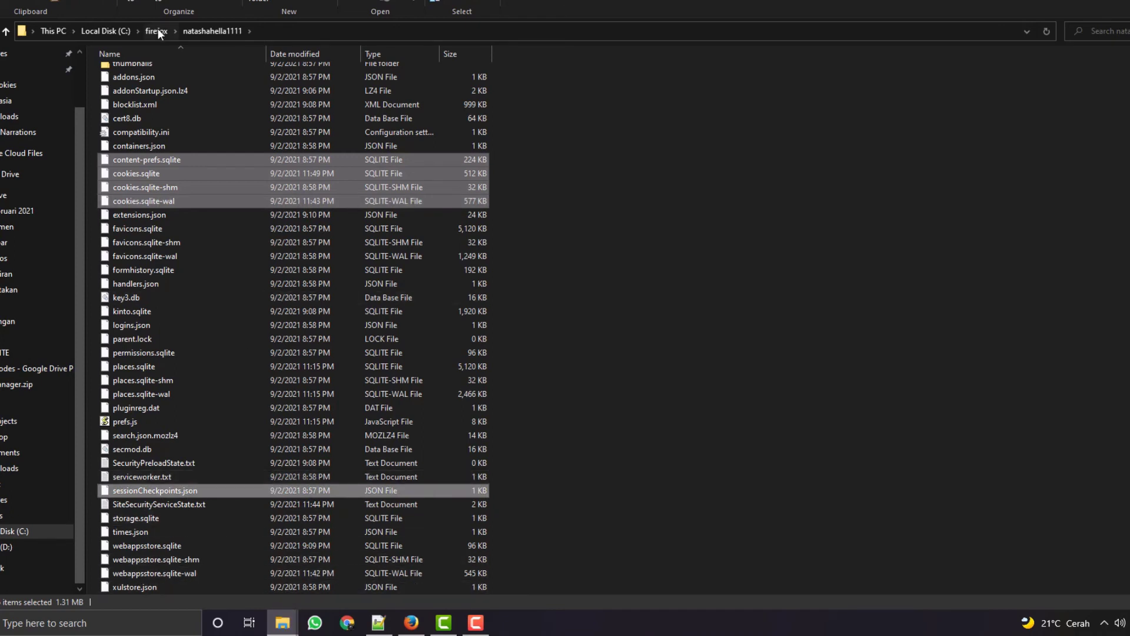
Paste the copied files into C:\palemoon\profile 1, replacing the files with the same names.
{"action": "left_click", "coordinate": [110, 31]}
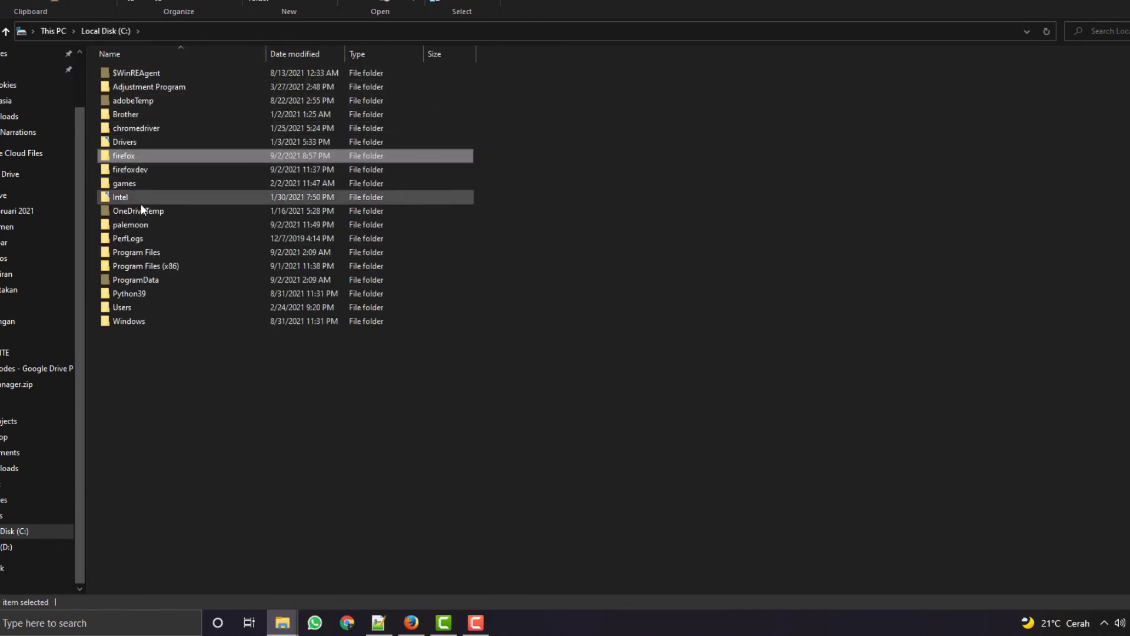
{"action": "double_click", "coordinate": [136, 226]}
{"action": "double_click", "coordinate": [122, 73]}
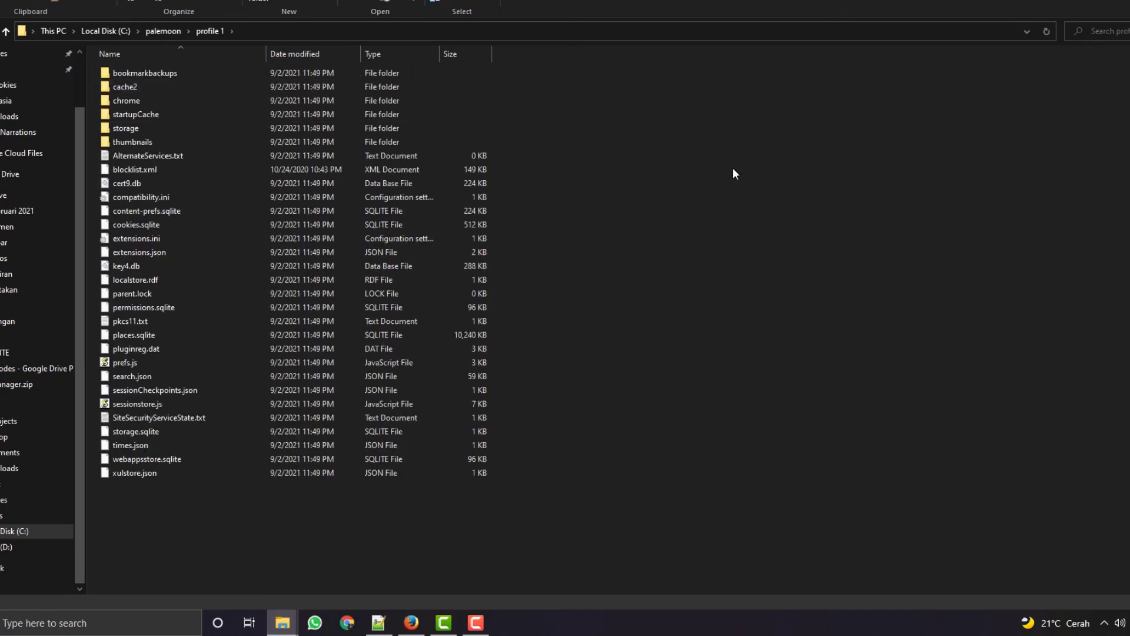
{"action": "key", "text": "ctrl+v"}
{"action": "left_click", "coordinate": [595, 169]}
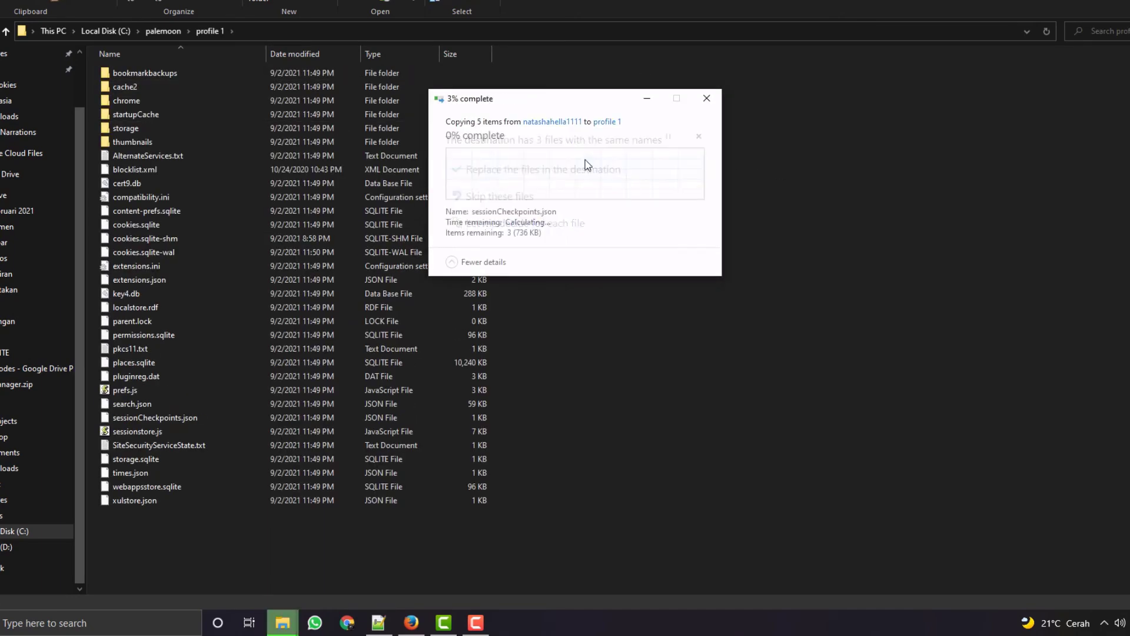
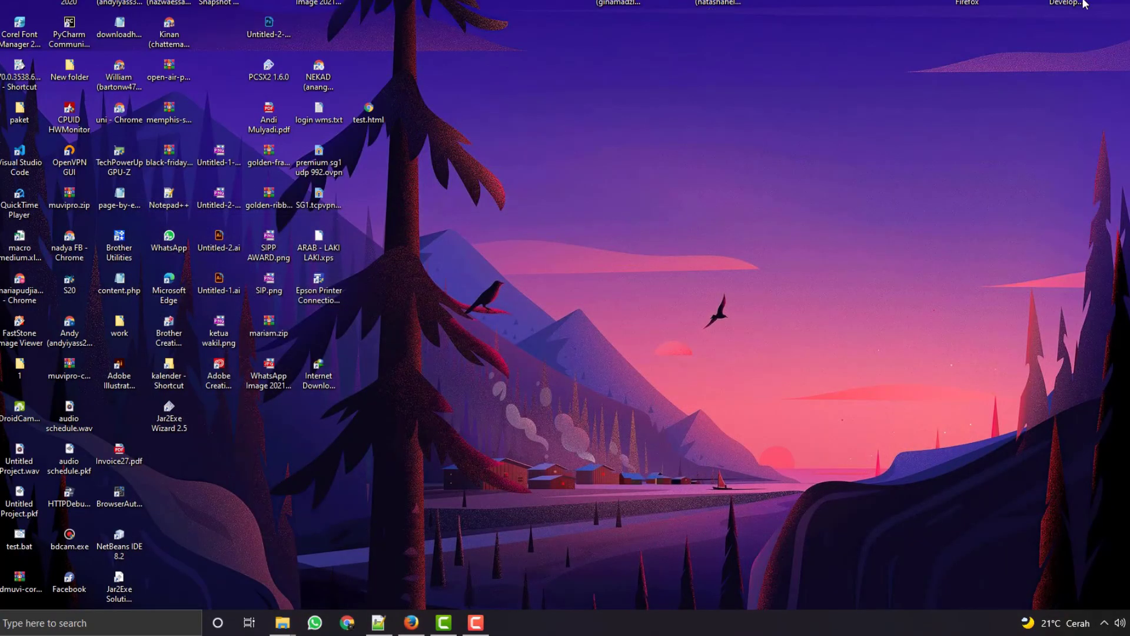
Start Pale Moon with profile 1 and open Gmail from its start page.
{"action": "left_click", "coordinate": [594, 351]}
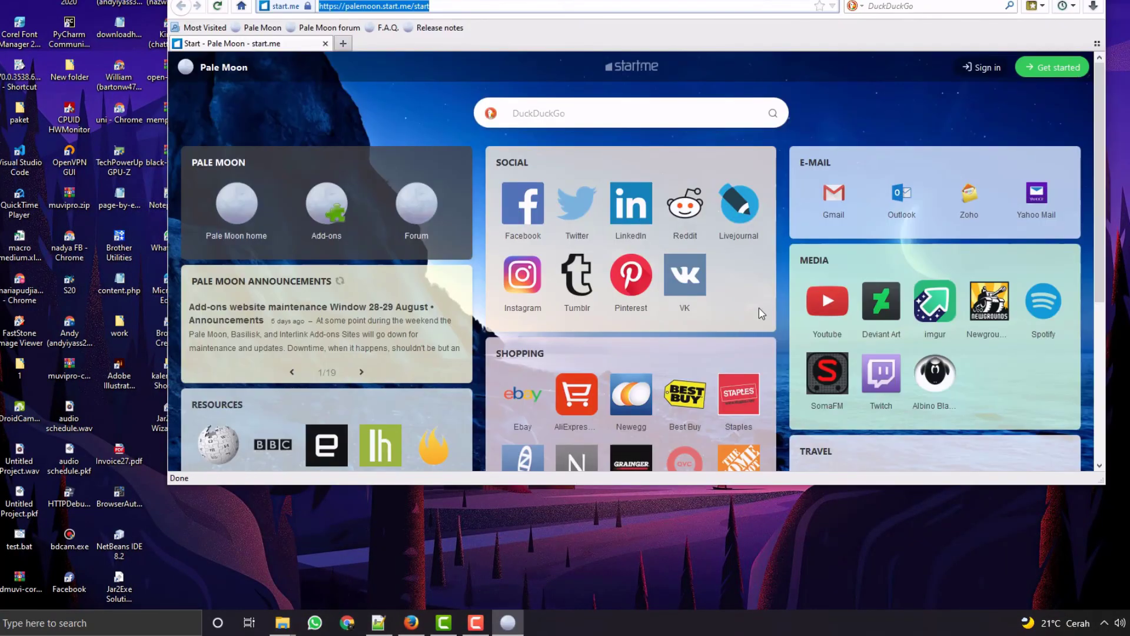
{"action": "left_click", "coordinate": [834, 195]}
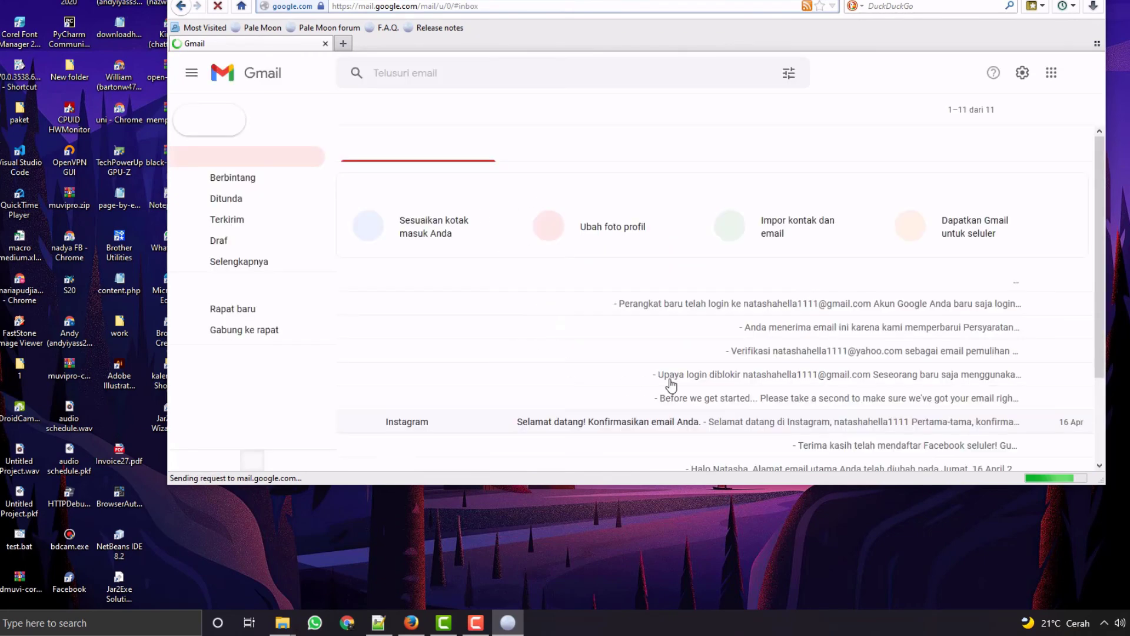
{"action": "left_click", "coordinate": [621, 5]}
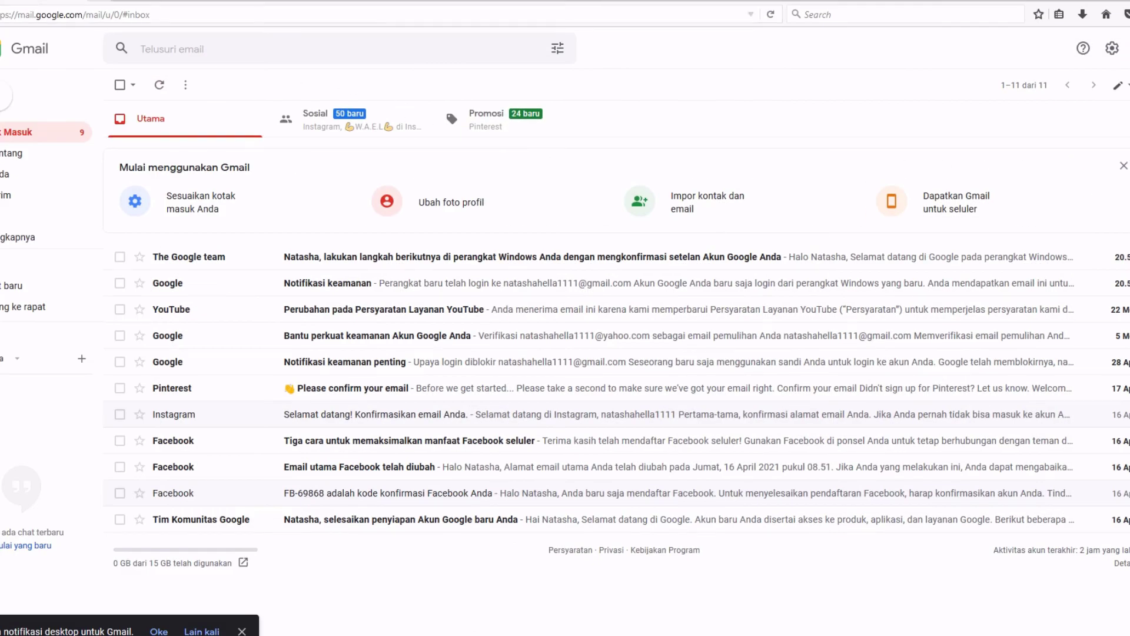
Load google.com in a new Firefox tab.
{"action": "key", "text": "ctrl+t"}
{"action": "type", "text": "goo"}
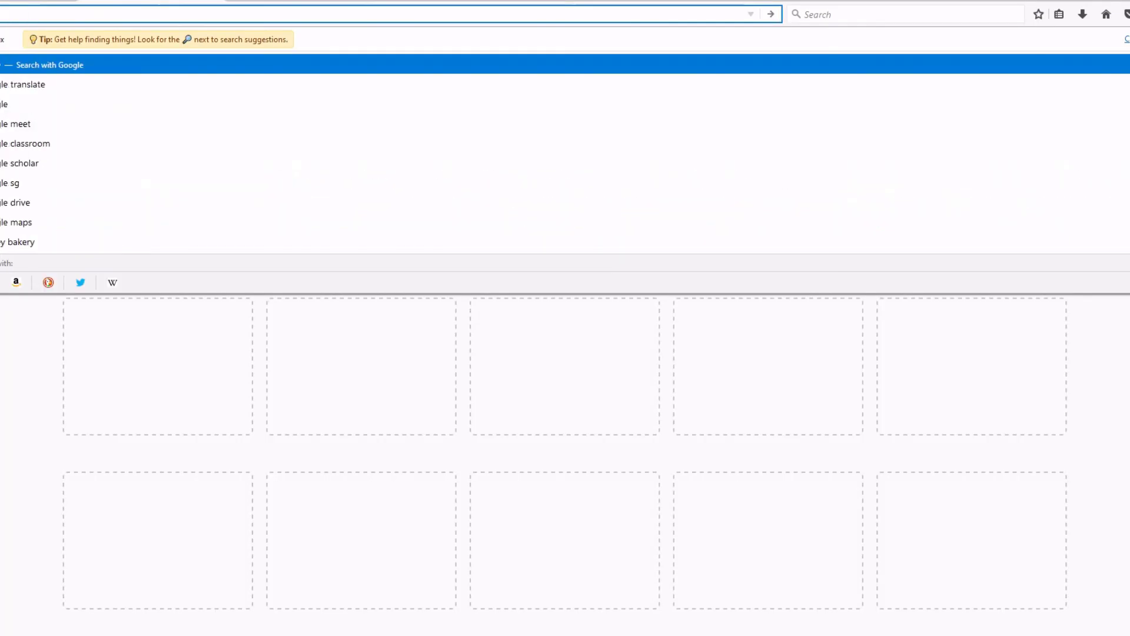
{"action": "type", "text": "gle.com"}
{"action": "key", "text": "Return"}
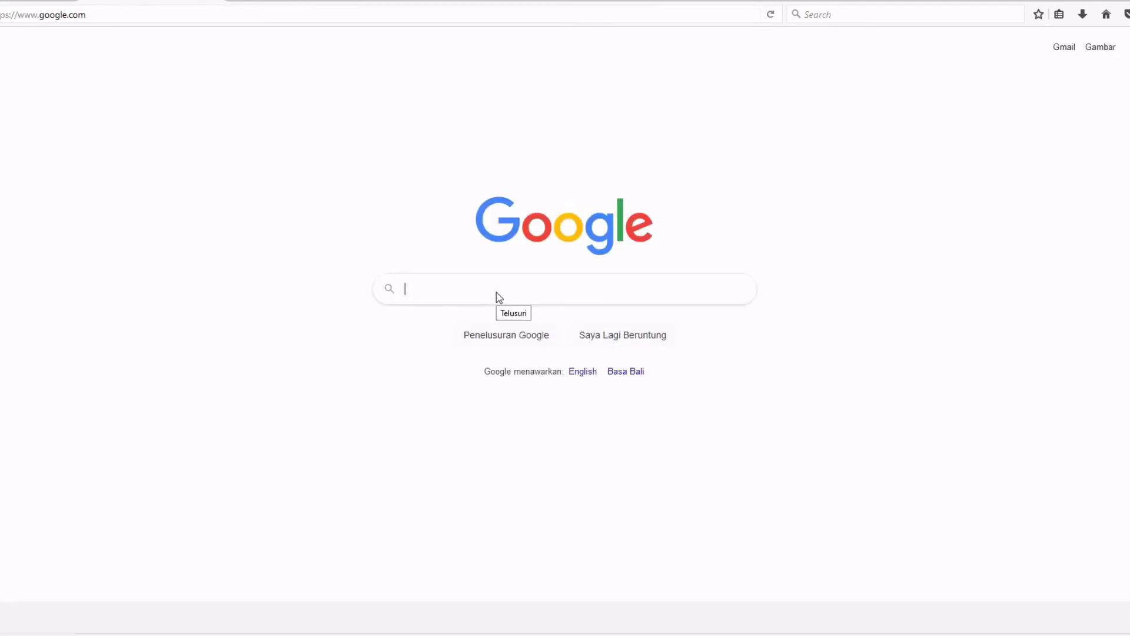
Search Google for "macros contoh".
{"action": "type", "text": "macros cio"}
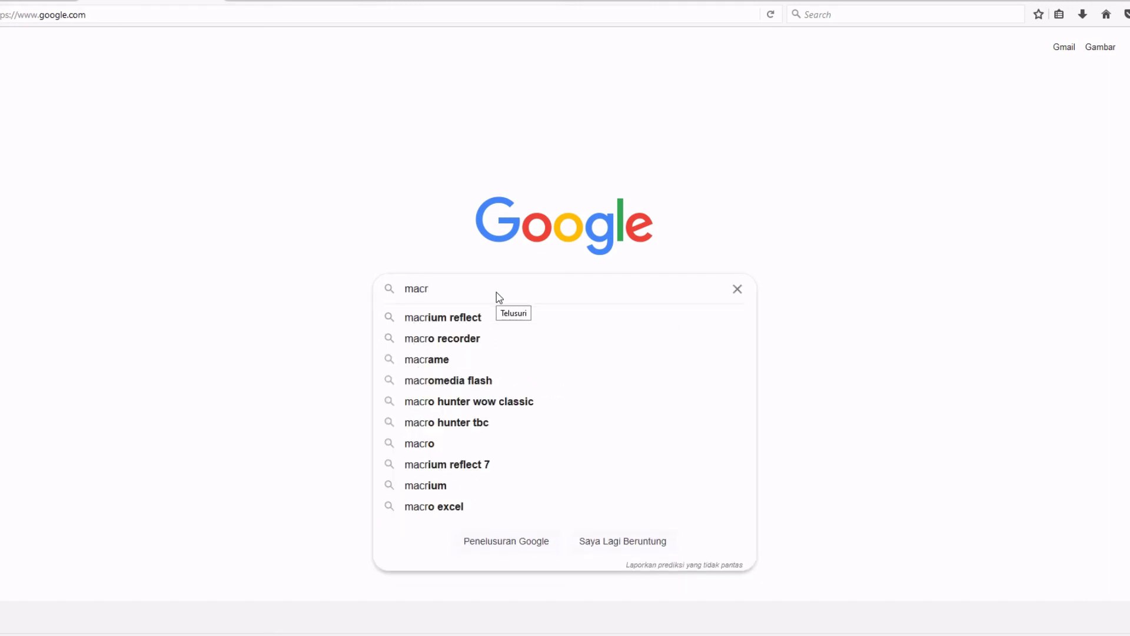
{"action": "key", "text": "BackSpace"}
{"action": "key", "text": "BackSpace"}
{"action": "type", "text": "ontoh"}
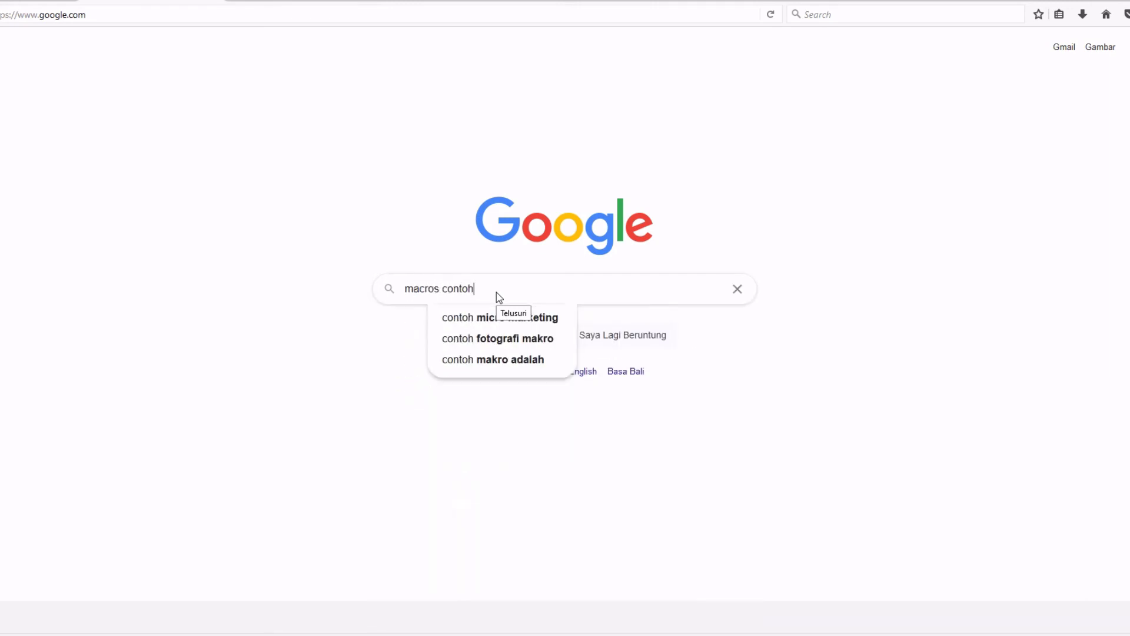
{"action": "key", "text": "Return"}
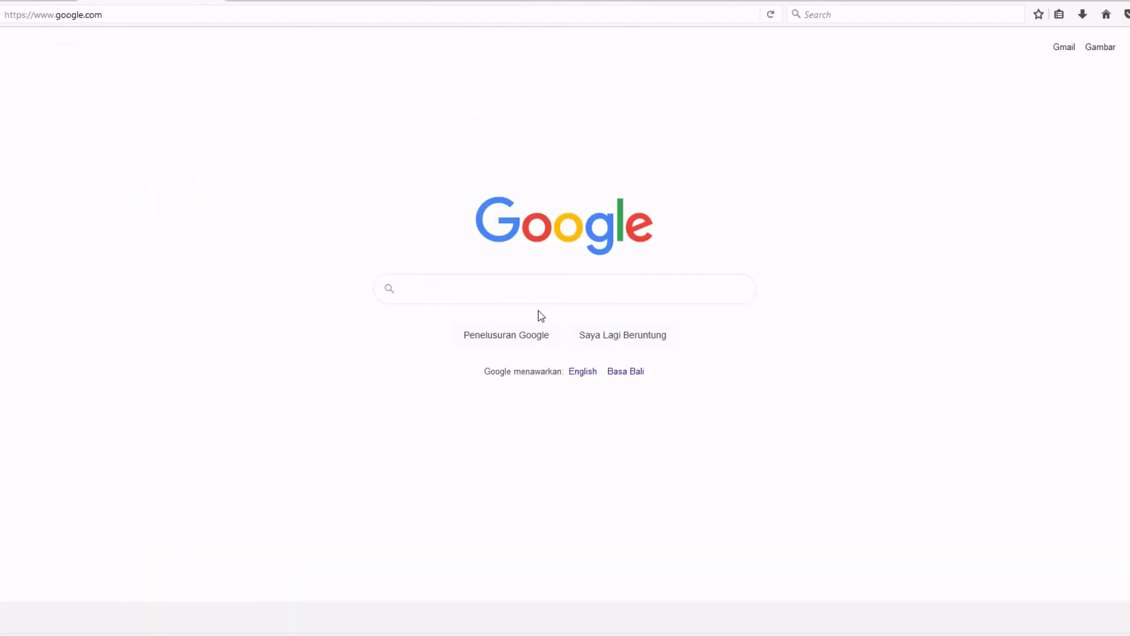
Enter "mac" in the Google search box to check the suggestions for the earlier search, and dismiss the list.
{"action": "type", "text": "macom"}
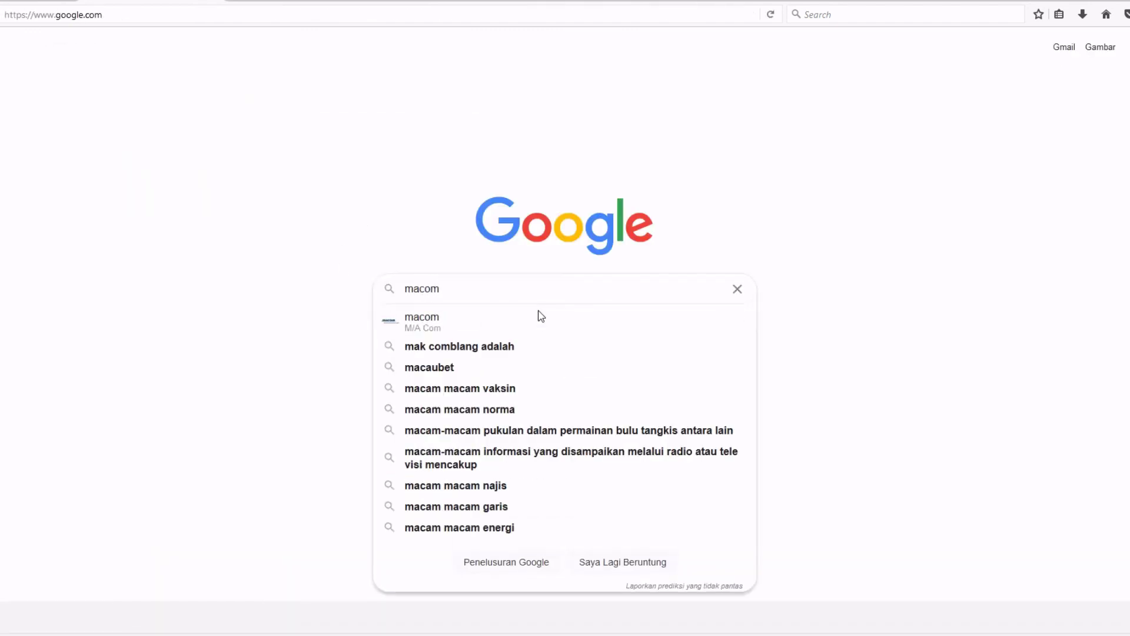
{"action": "key", "text": "BackSpace"}
{"action": "key", "text": "BackSpace"}
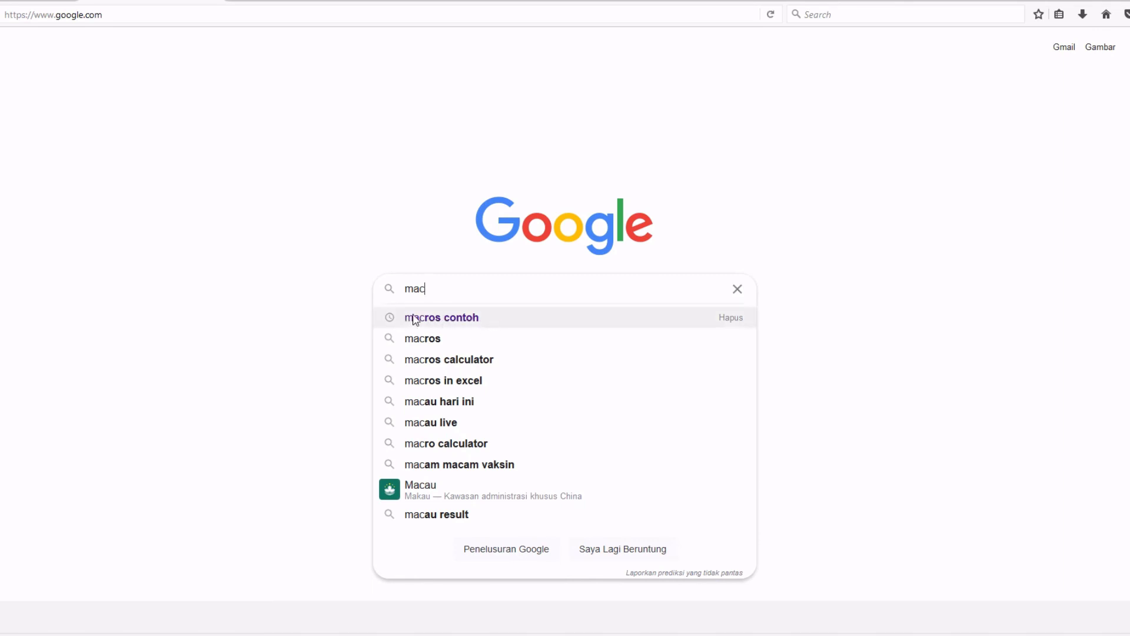
{"action": "key", "text": "Escape"}
Switch to Pale Moon, load google.com and enter "mac" in the search box to check for the search made in Firefox.
{"action": "key", "text": "alt+Tab"}
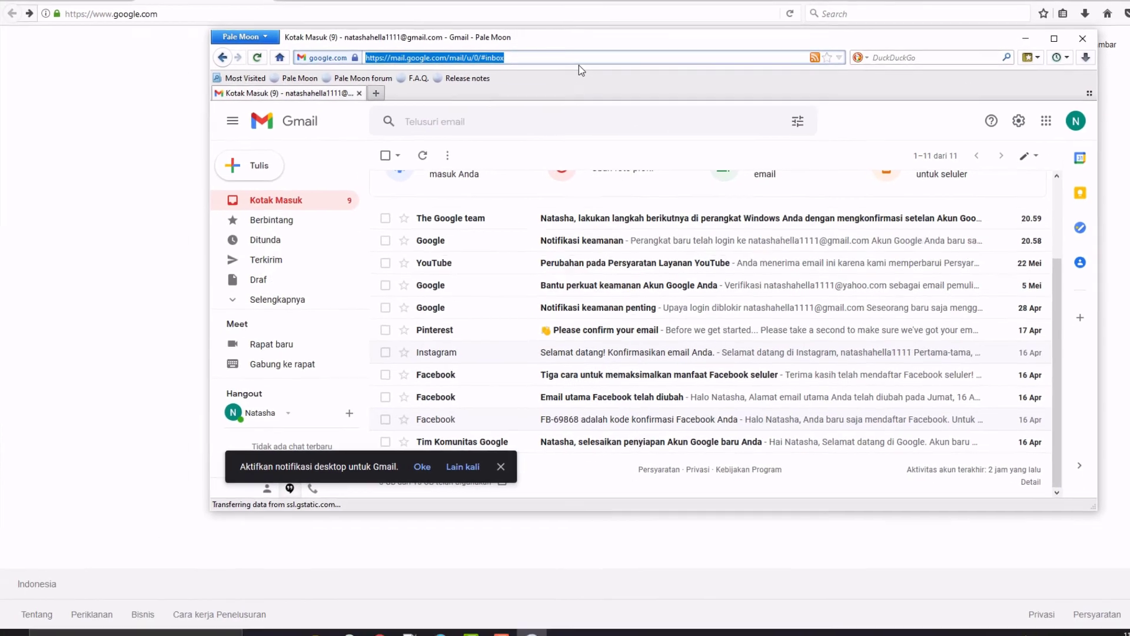
{"action": "type", "text": "m"}
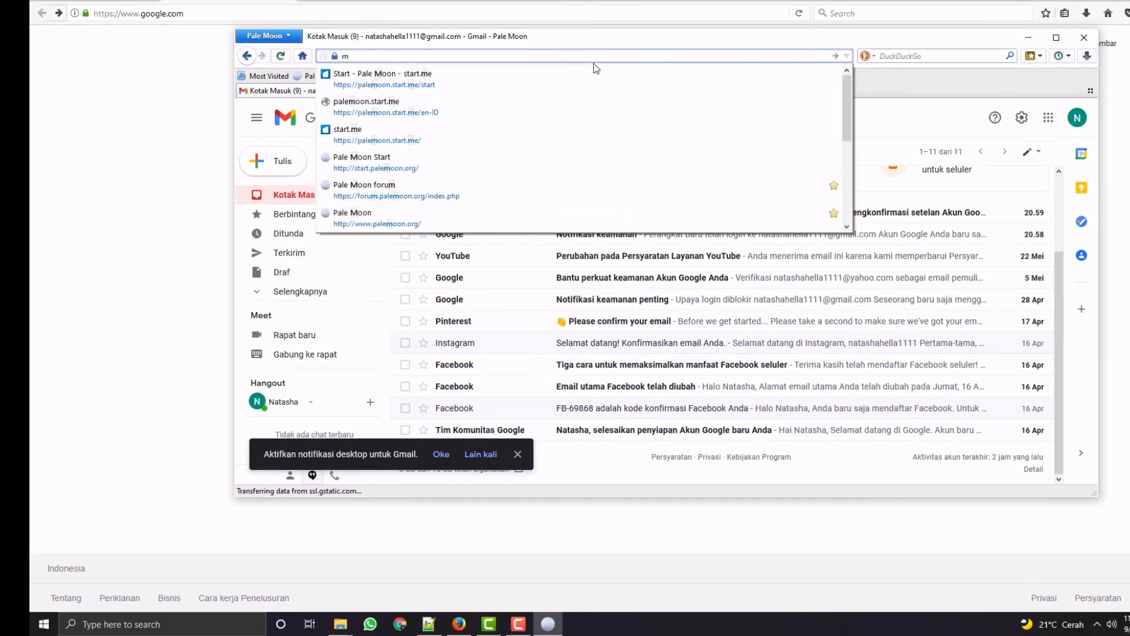
{"action": "key", "text": "BackSpace"}
{"action": "type", "text": "gooe"}
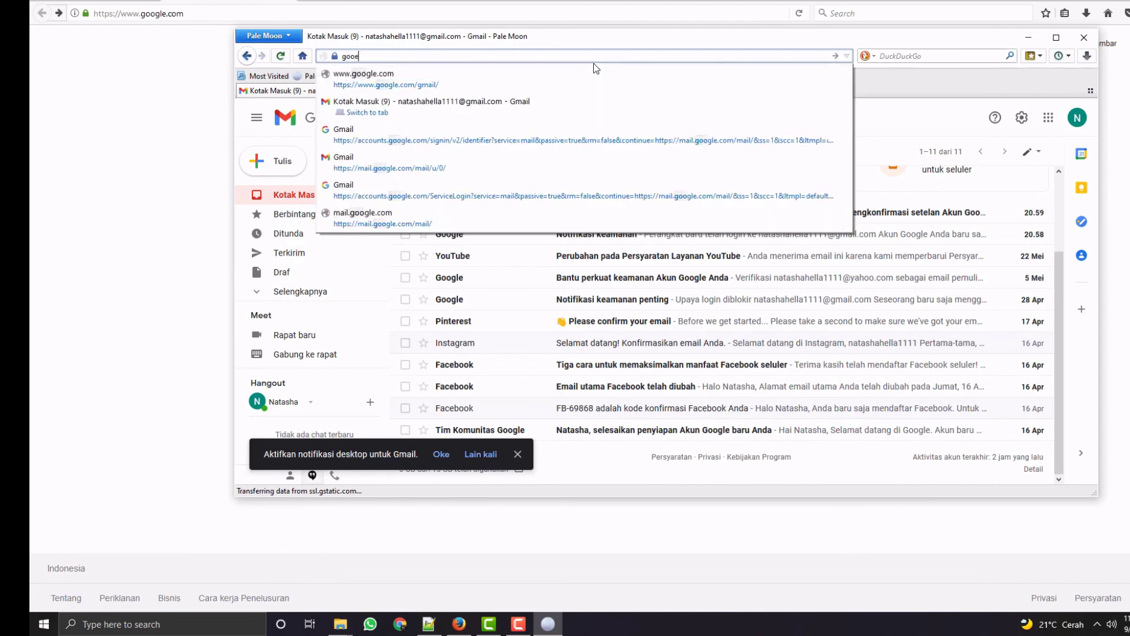
{"action": "key", "text": "BackSpace"}
{"action": "type", "text": "gle.com"}
{"action": "key", "text": "Return"}
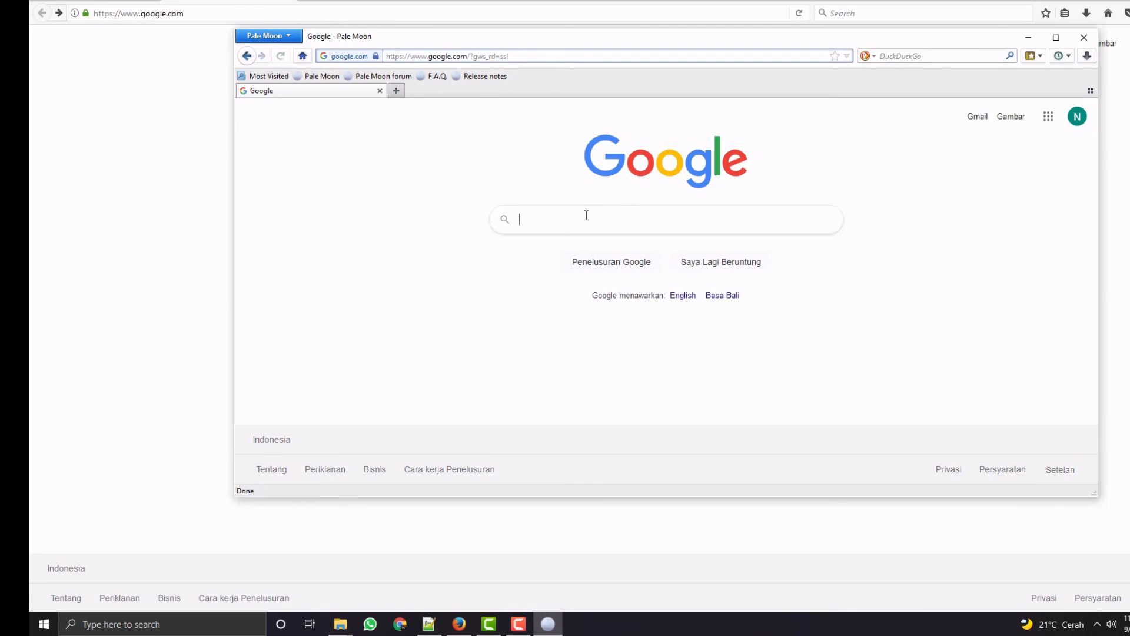
{"action": "type", "text": "mac"}
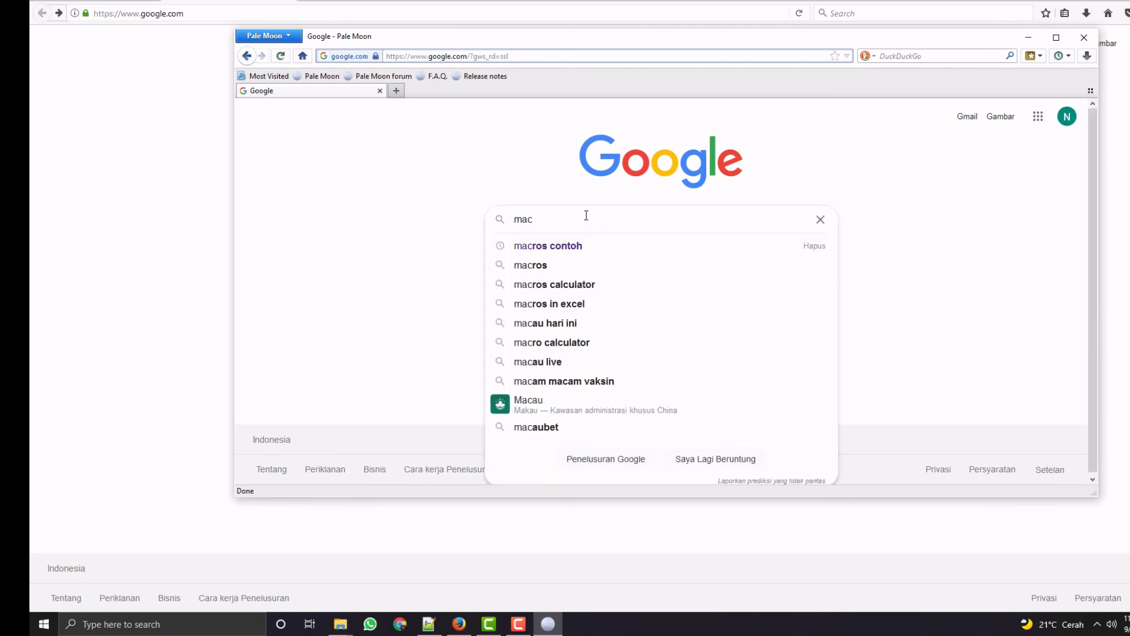